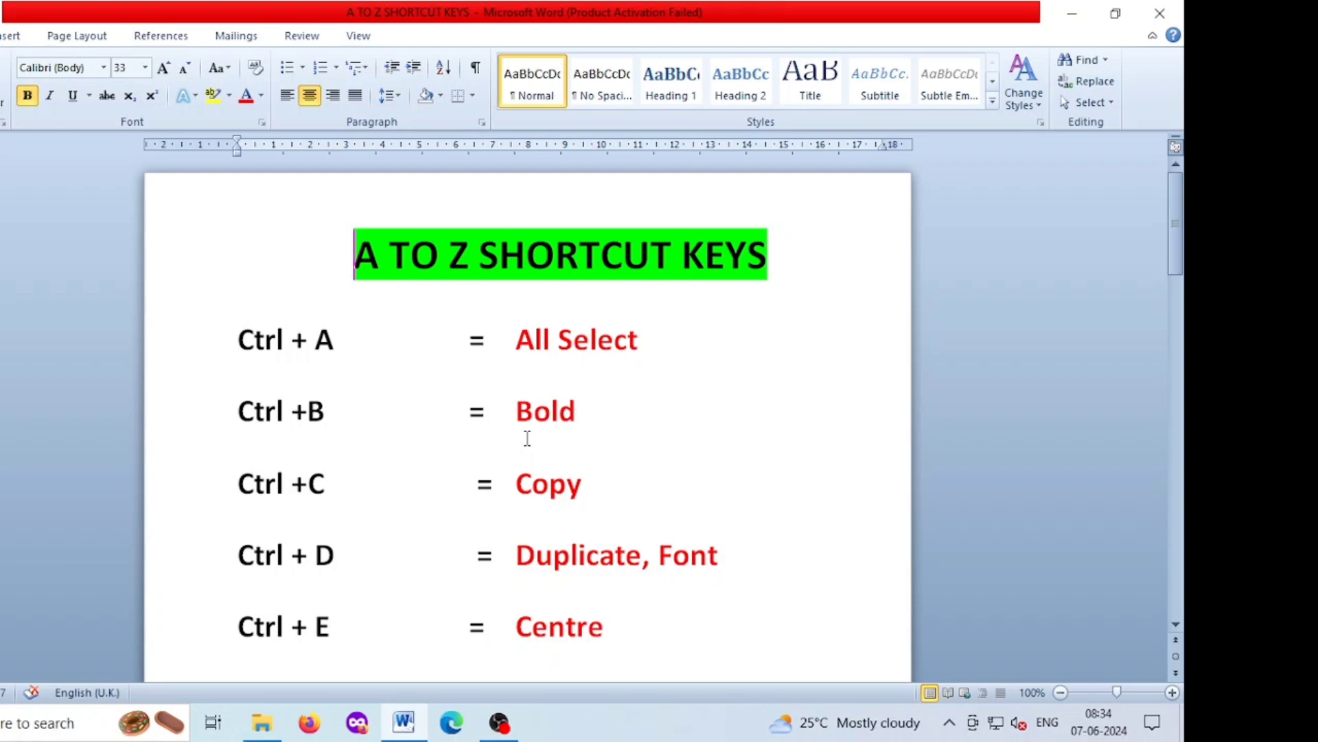
Review the shortcut list entries from Ctrl + A to Ctrl + F, selecting the lines one after another
{"action": "left_click_drag", "start_coordinate": [240, 341], "coordinate": [673, 370]}
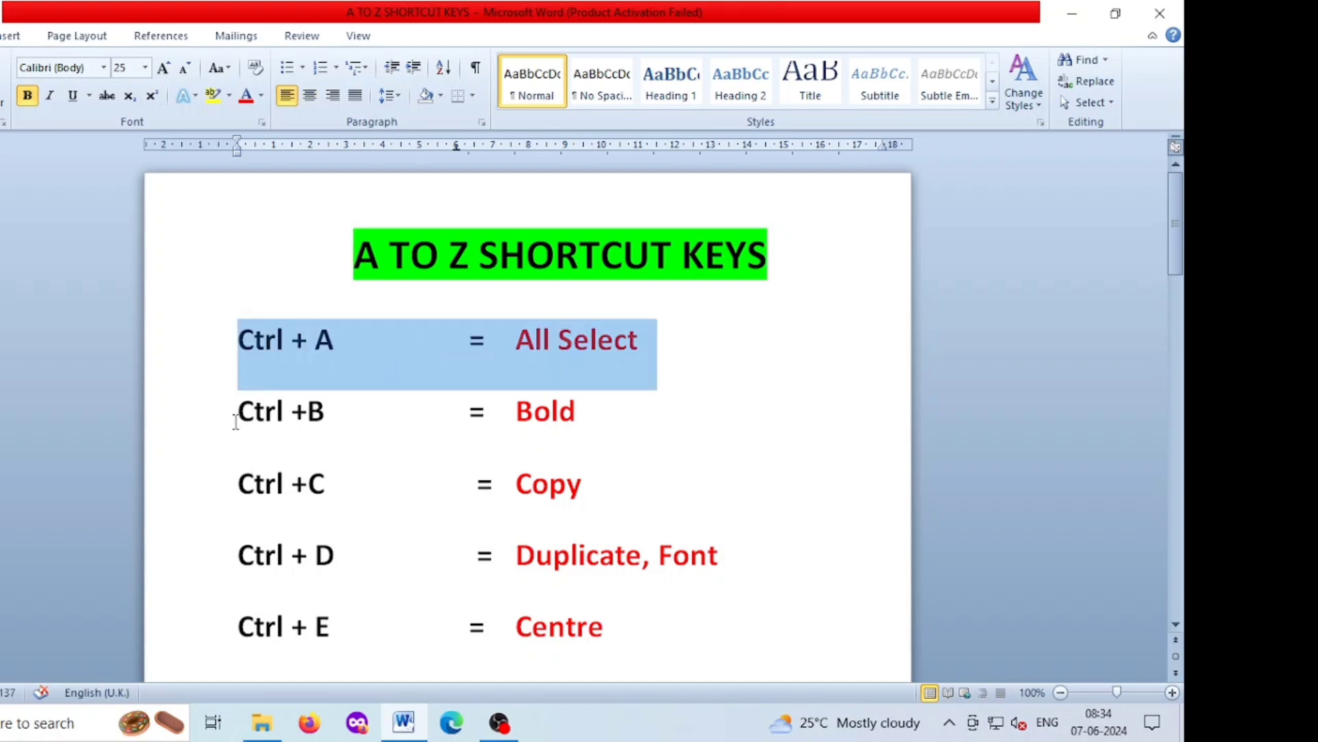
{"action": "left_click_drag", "start_coordinate": [235, 414], "coordinate": [639, 418]}
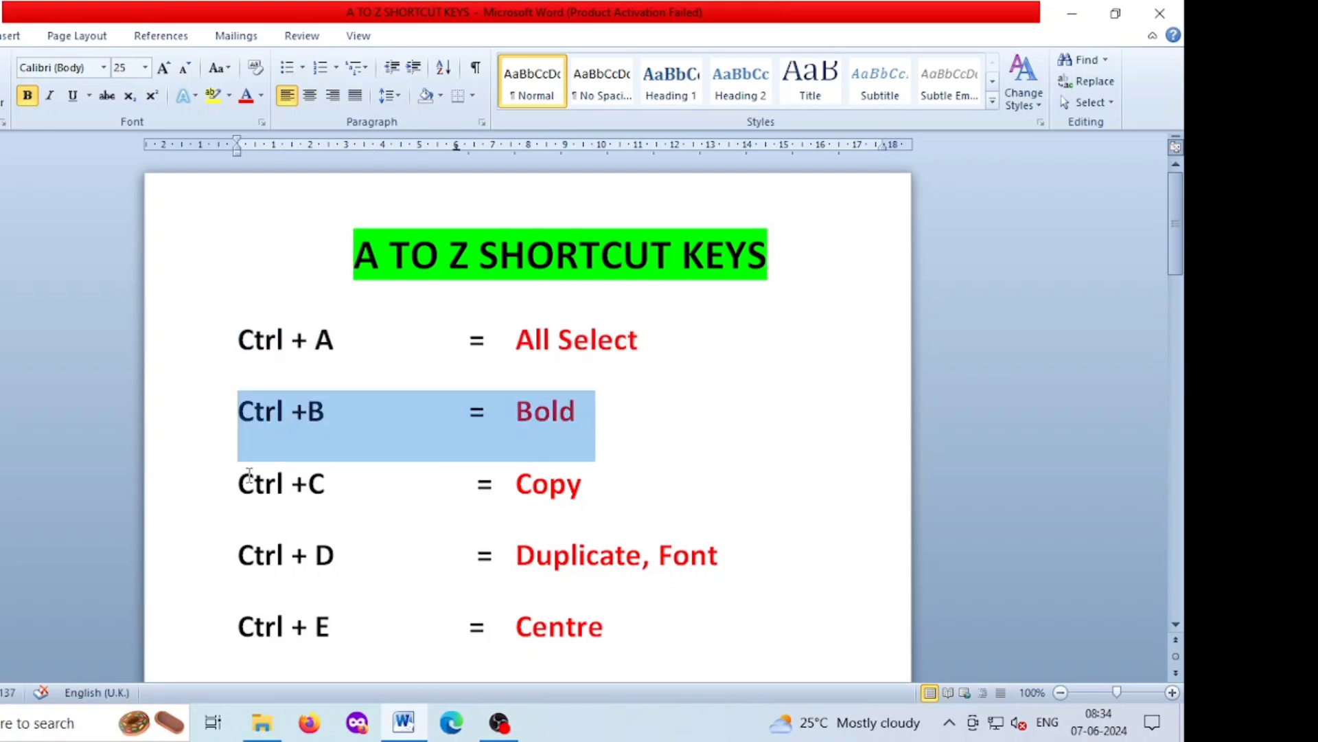
{"action": "left_click_drag", "start_coordinate": [240, 484], "coordinate": [634, 506]}
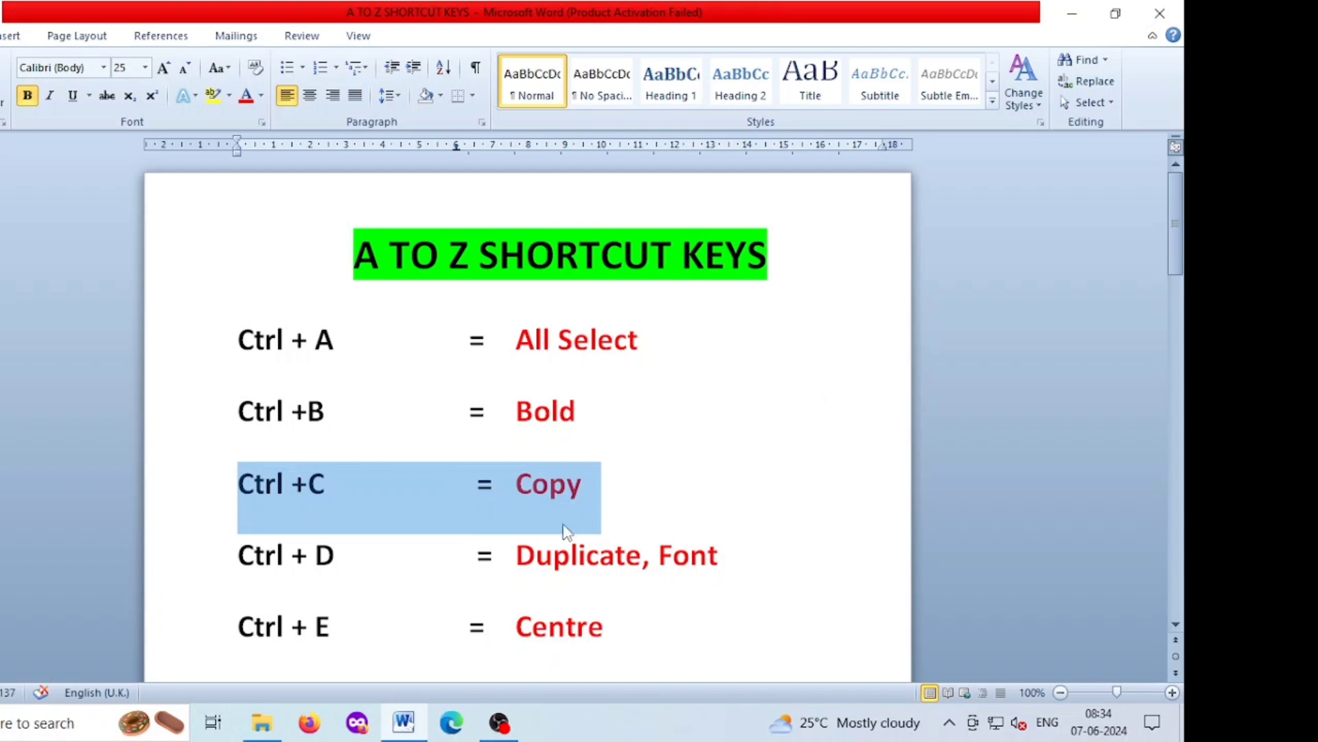
{"action": "scroll", "coordinate": [323, 559], "scroll_direction": "down", "scroll_amount": 2}
{"action": "left_click", "coordinate": [235, 465]}
{"action": "left_click_drag", "start_coordinate": [236, 465], "coordinate": [734, 474]}
{"action": "left_click_drag", "start_coordinate": [240, 532], "coordinate": [656, 545]}
{"action": "scroll", "coordinate": [426, 556], "scroll_direction": "down", "scroll_amount": 3}
{"action": "left_click", "coordinate": [220, 482]}
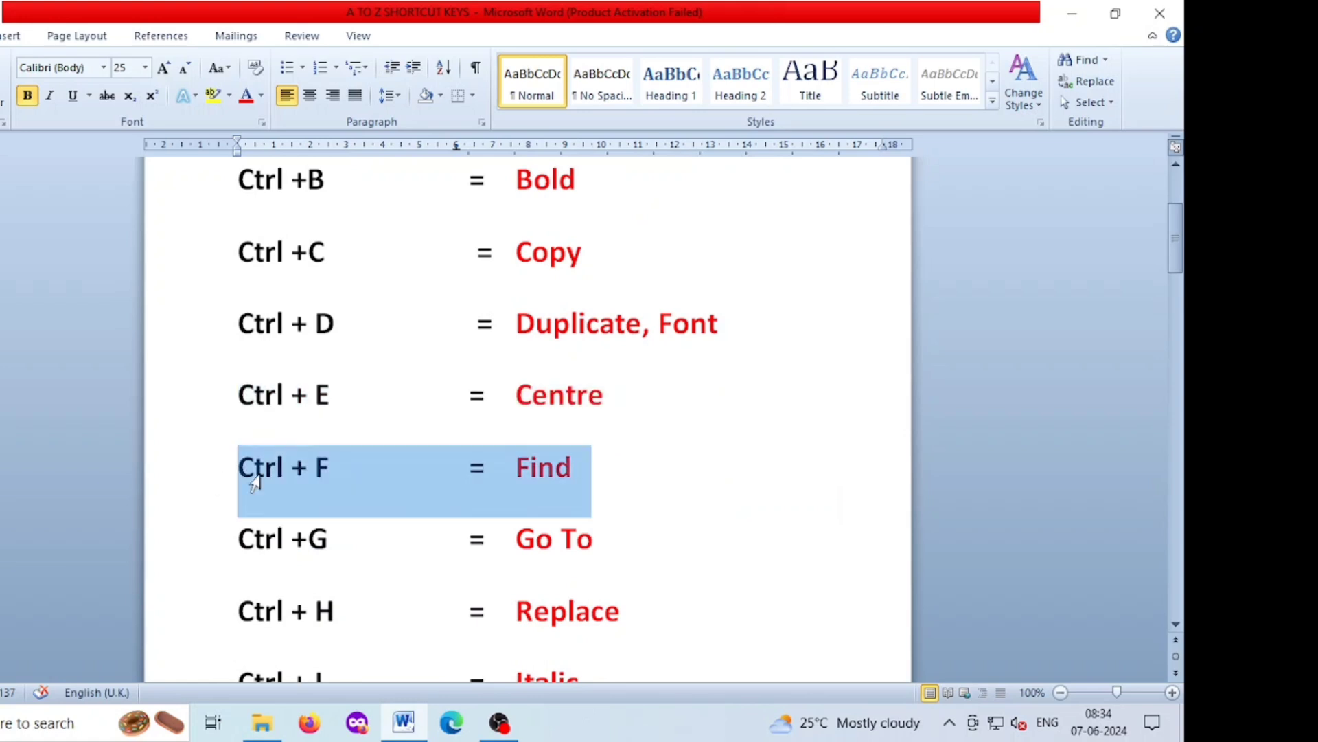
Review the shortcut list entries from Ctrl + G to Ctrl + J, selecting each line in turn
{"action": "scroll", "coordinate": [556, 482], "scroll_direction": "down", "scroll_amount": 3}
{"action": "left_click_drag", "start_coordinate": [235, 416], "coordinate": [686, 421]}
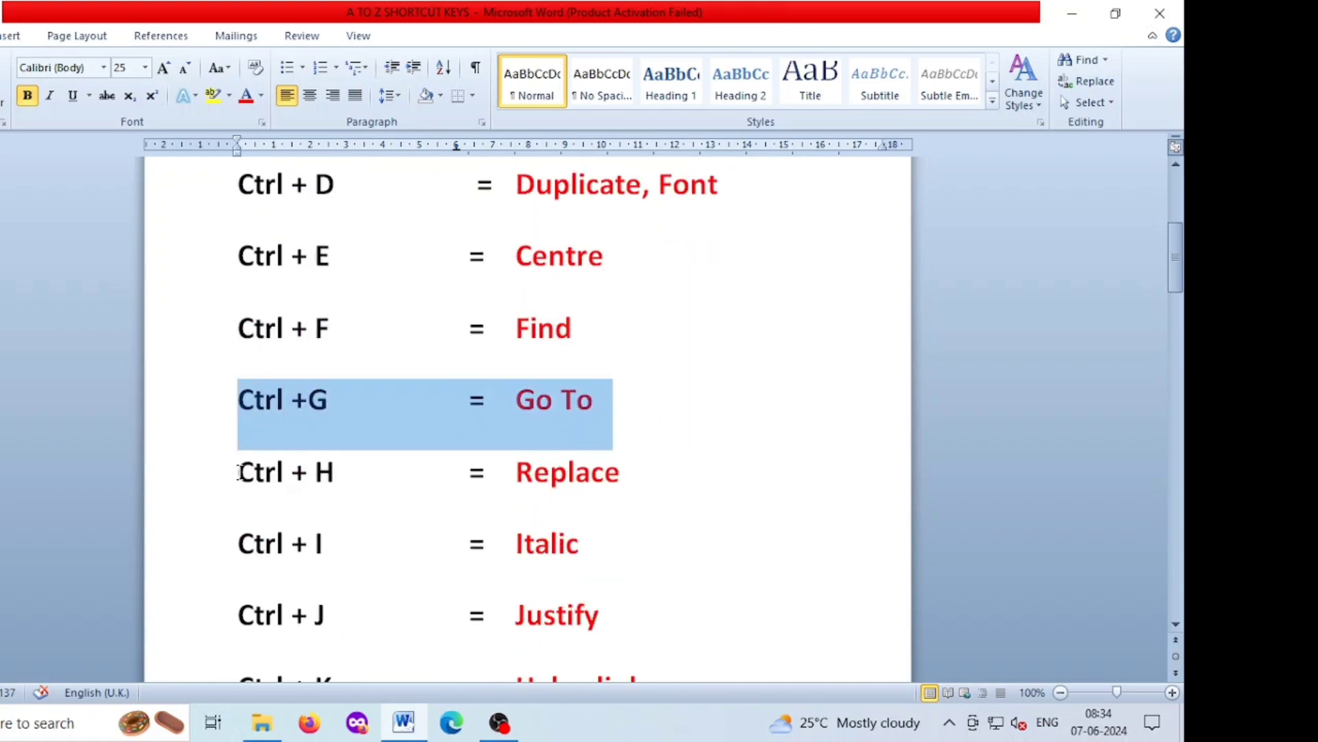
{"action": "left_click_drag", "start_coordinate": [238, 481], "coordinate": [671, 485]}
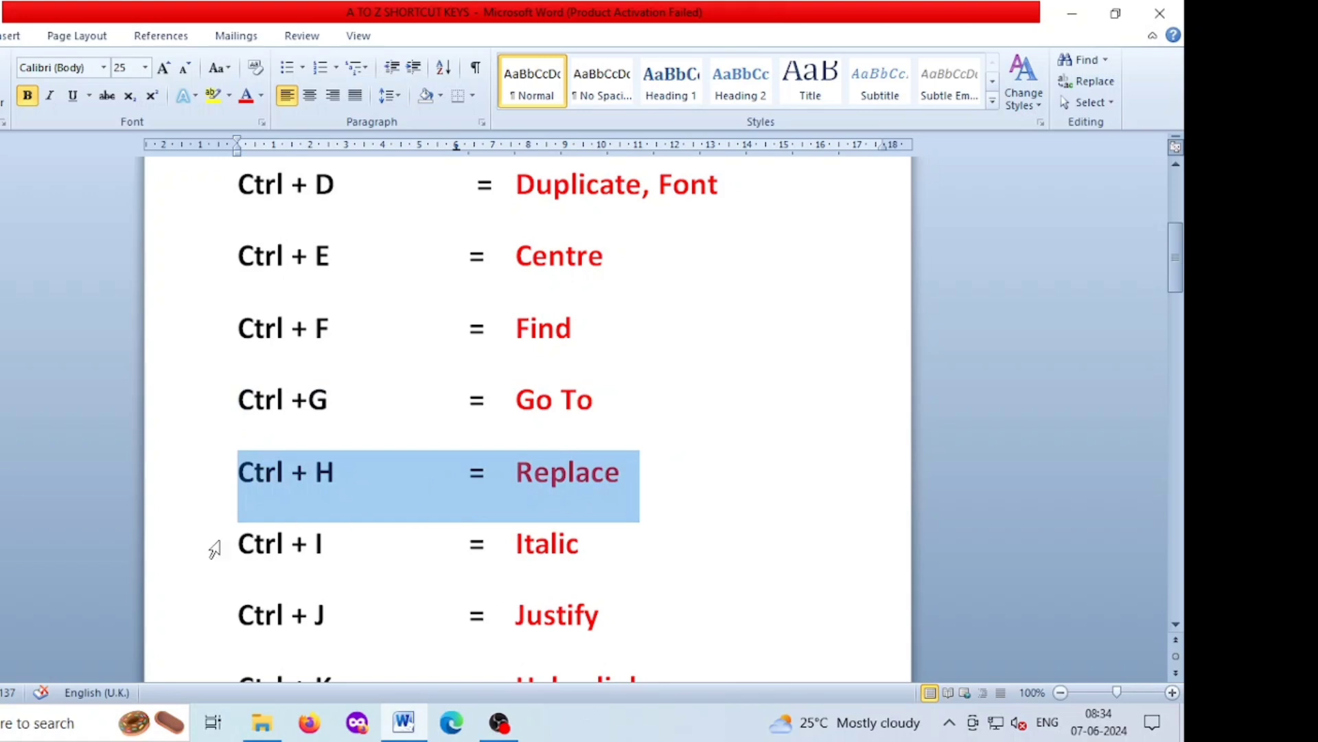
{"action": "left_click_drag", "start_coordinate": [240, 546], "coordinate": [604, 553]}
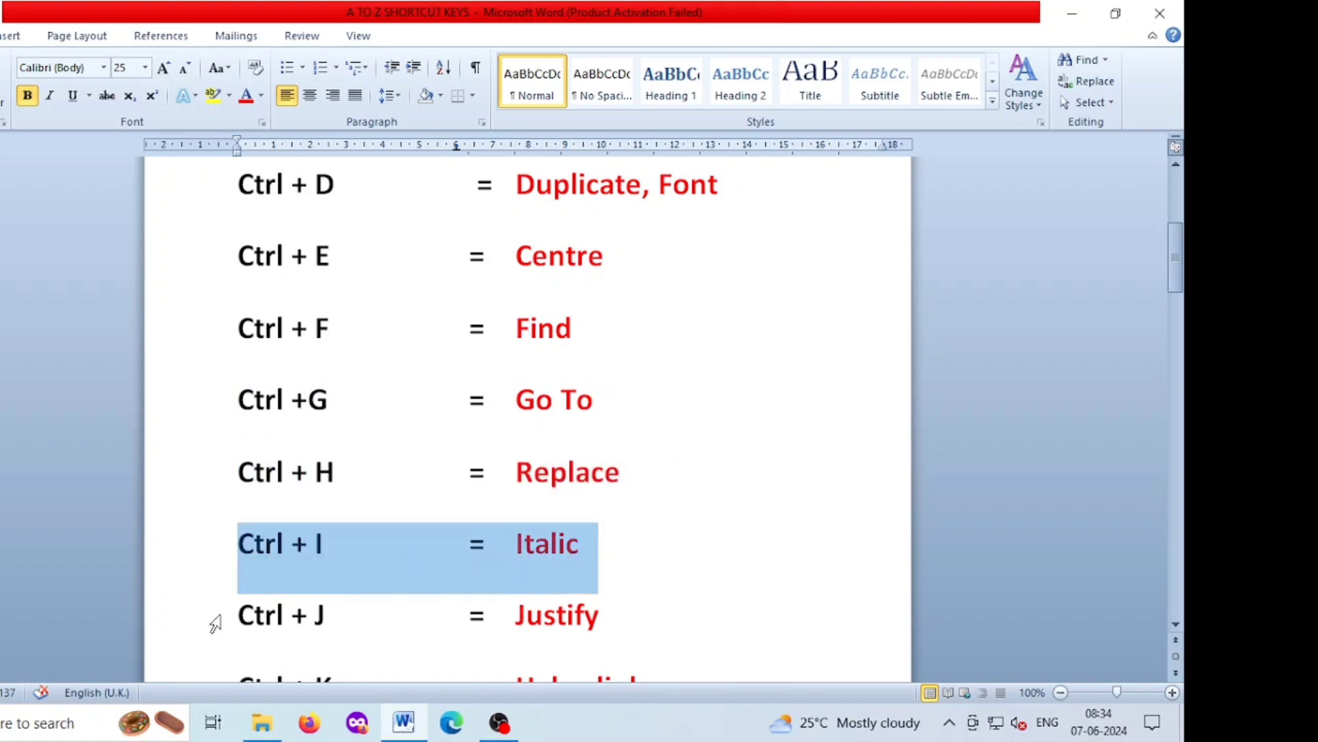
{"action": "left_click_drag", "start_coordinate": [235, 618], "coordinate": [602, 613]}
{"action": "scroll", "coordinate": [601, 614], "scroll_direction": "down", "scroll_amount": 5}
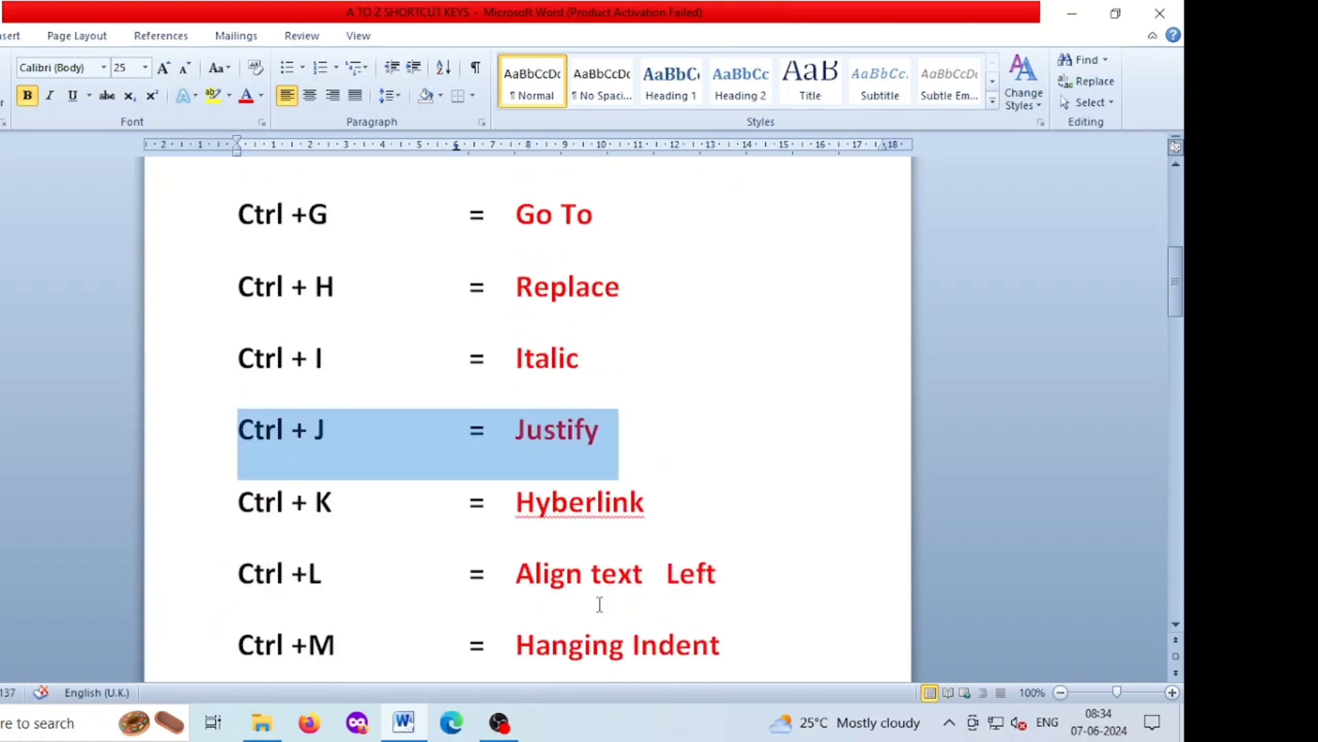
Review the shortcut list entries from Ctrl + K to Ctrl + M, selecting each line in turn
{"action": "left_click", "coordinate": [237, 318]}
{"action": "left_click_drag", "start_coordinate": [236, 318], "coordinate": [653, 323]}
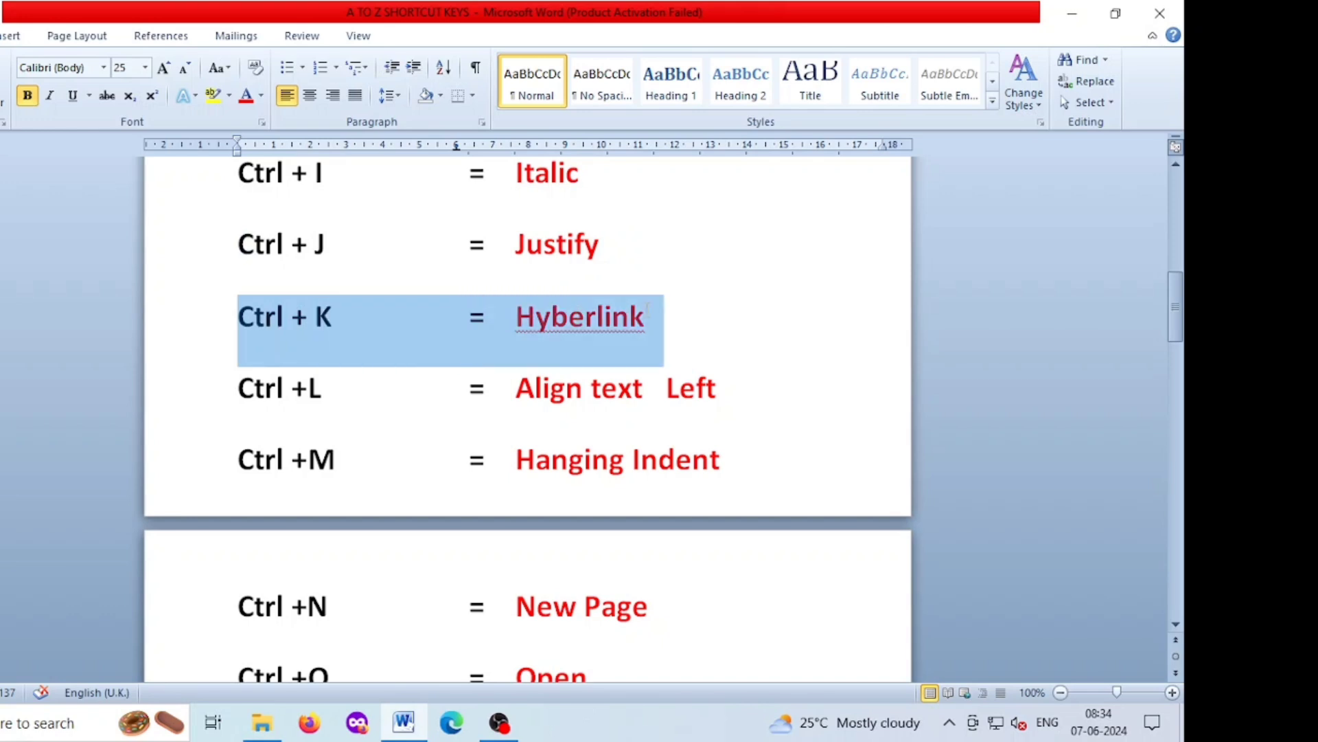
{"action": "left_click", "coordinate": [239, 390]}
{"action": "left_click_drag", "start_coordinate": [239, 390], "coordinate": [736, 421]}
{"action": "scroll", "coordinate": [529, 500], "scroll_direction": "down", "scroll_amount": 2}
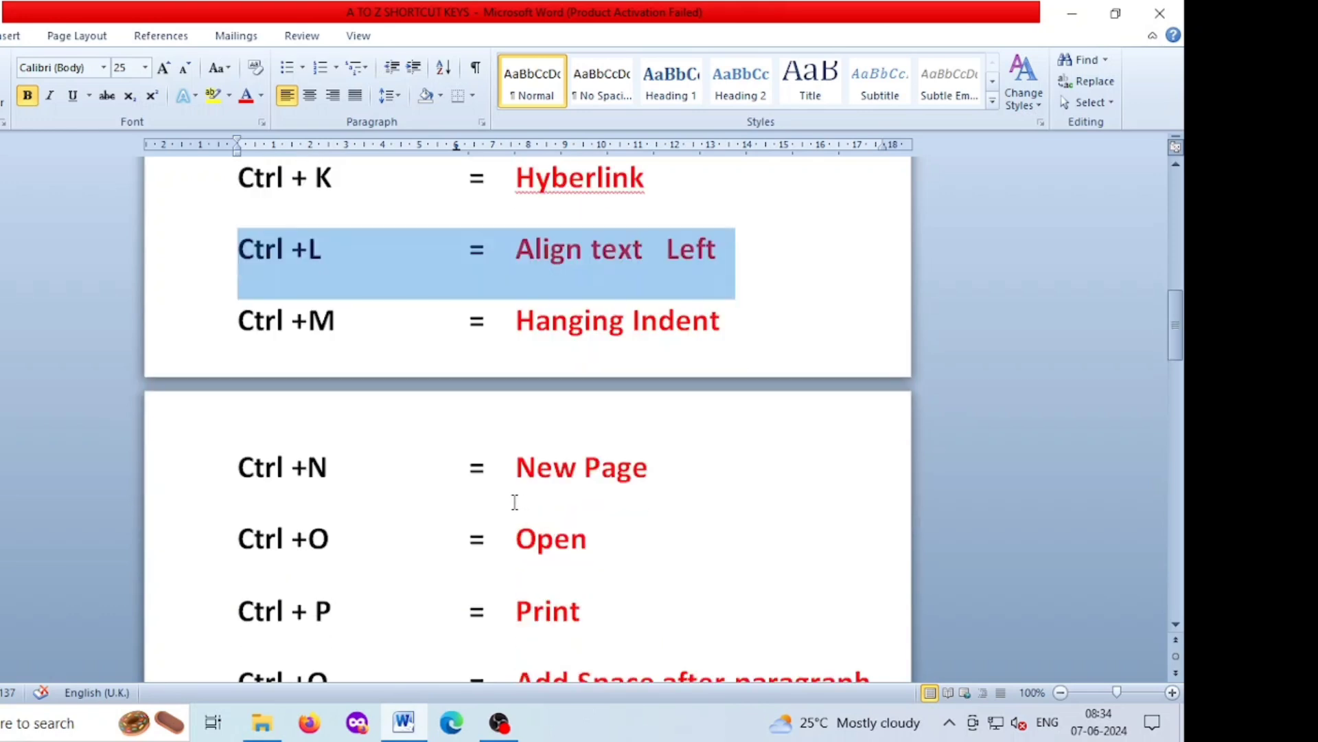
{"action": "left_click", "coordinate": [236, 320]}
{"action": "left_click_drag", "start_coordinate": [236, 320], "coordinate": [706, 347]}
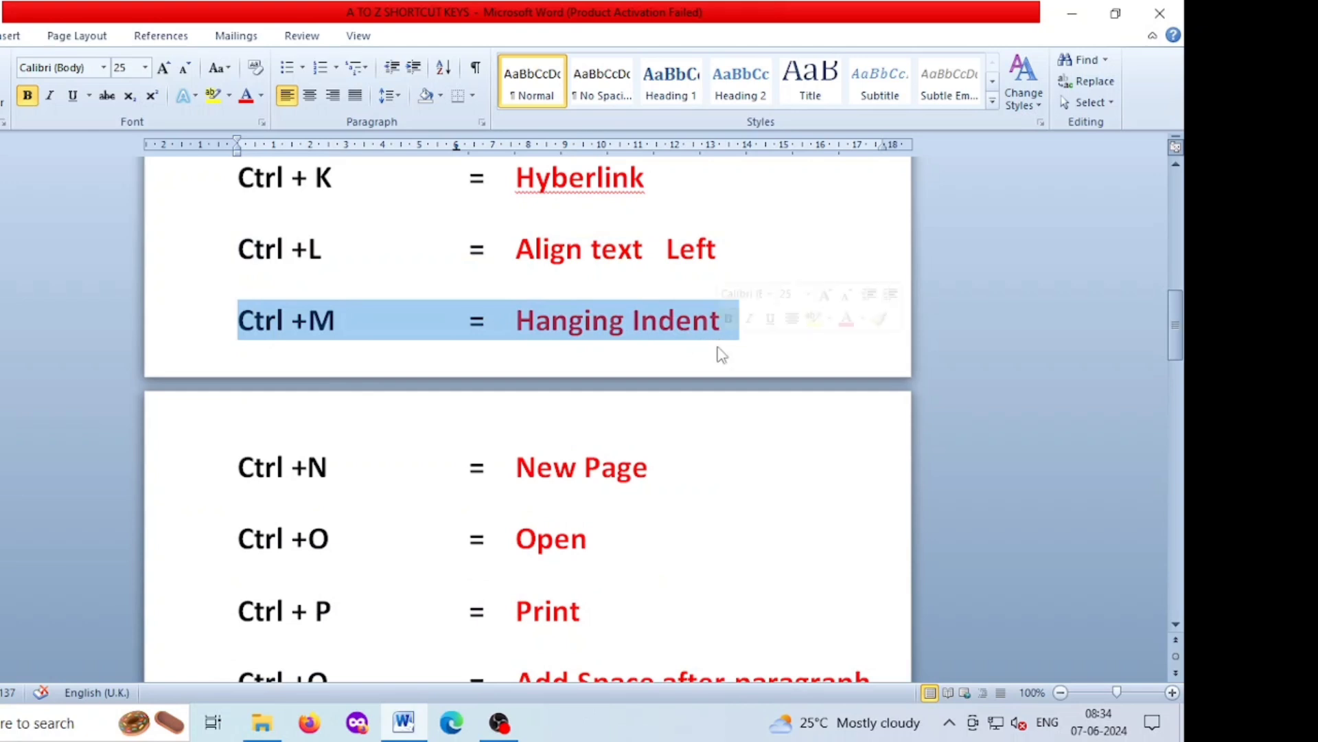
Review the second page's shortcut entries from Ctrl + N to Ctrl + T, selecting the lines one after another
{"action": "left_click", "coordinate": [237, 467]}
{"action": "left_click_drag", "start_coordinate": [237, 467], "coordinate": [667, 468]}
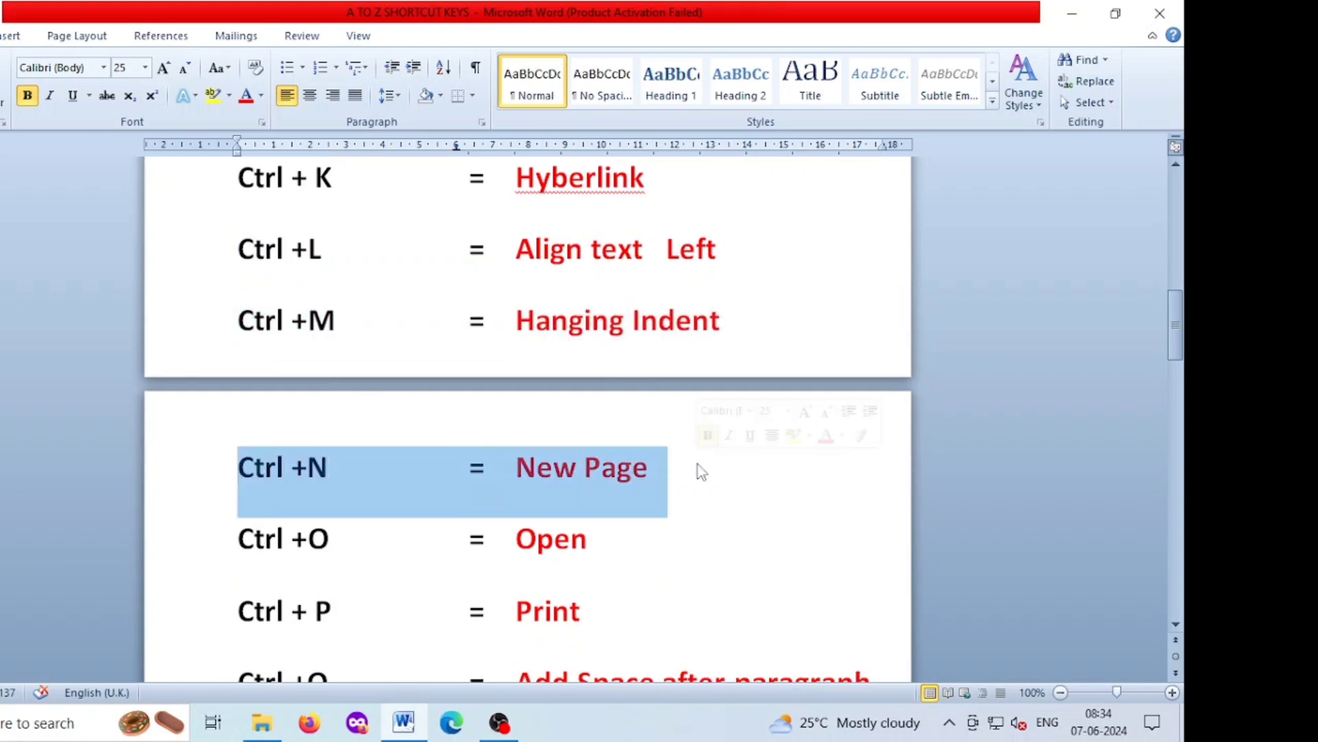
{"action": "left_click", "coordinate": [245, 540]}
{"action": "left_click_drag", "start_coordinate": [245, 539], "coordinate": [615, 543]}
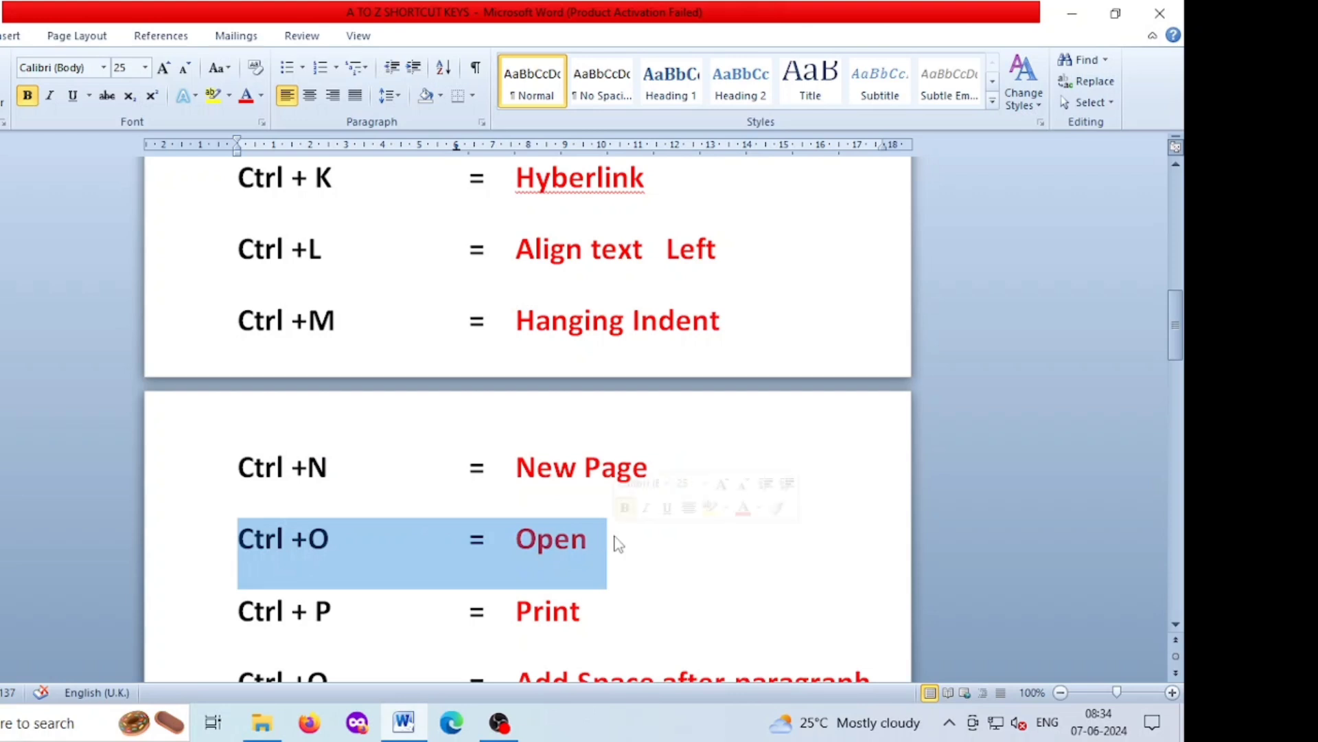
{"action": "scroll", "coordinate": [650, 543], "scroll_direction": "down", "scroll_amount": 2}
{"action": "left_click", "coordinate": [239, 471]}
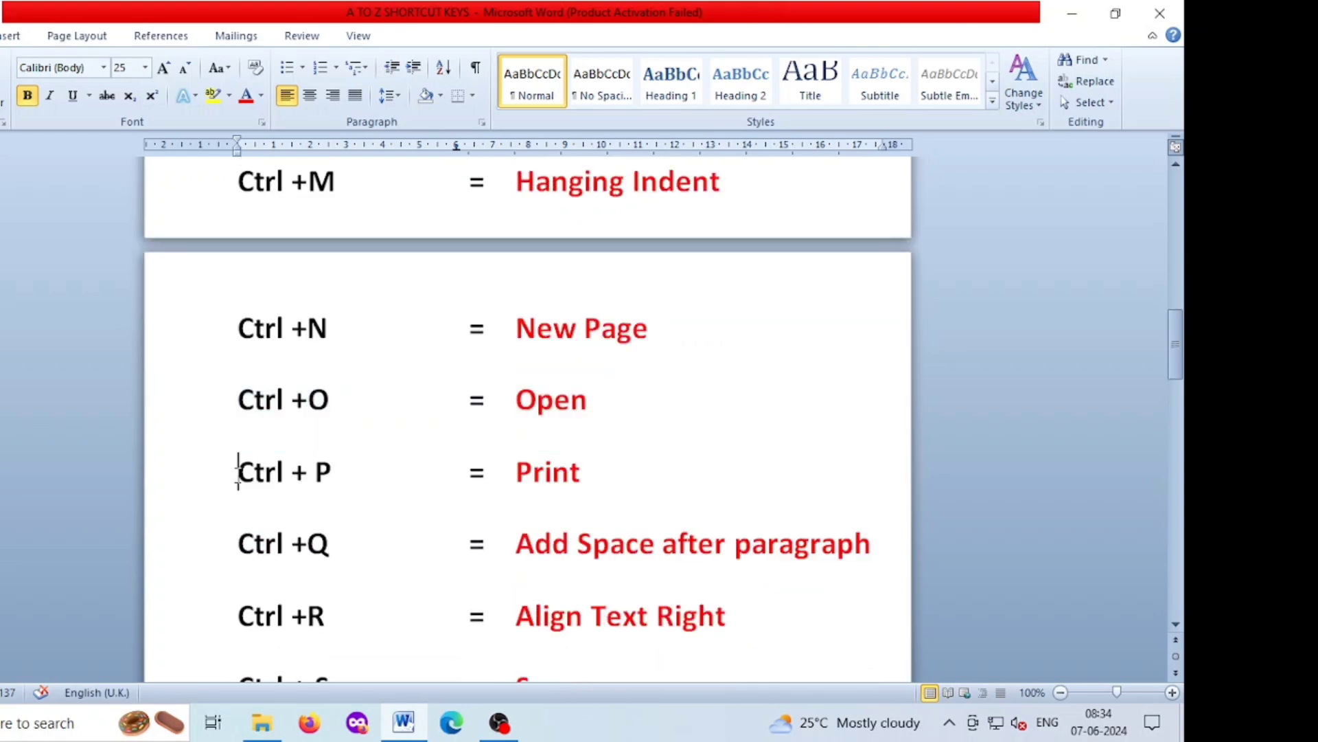
{"action": "left_click_drag", "start_coordinate": [239, 471], "coordinate": [579, 491]}
{"action": "left_click_drag", "start_coordinate": [250, 548], "coordinate": [886, 546]}
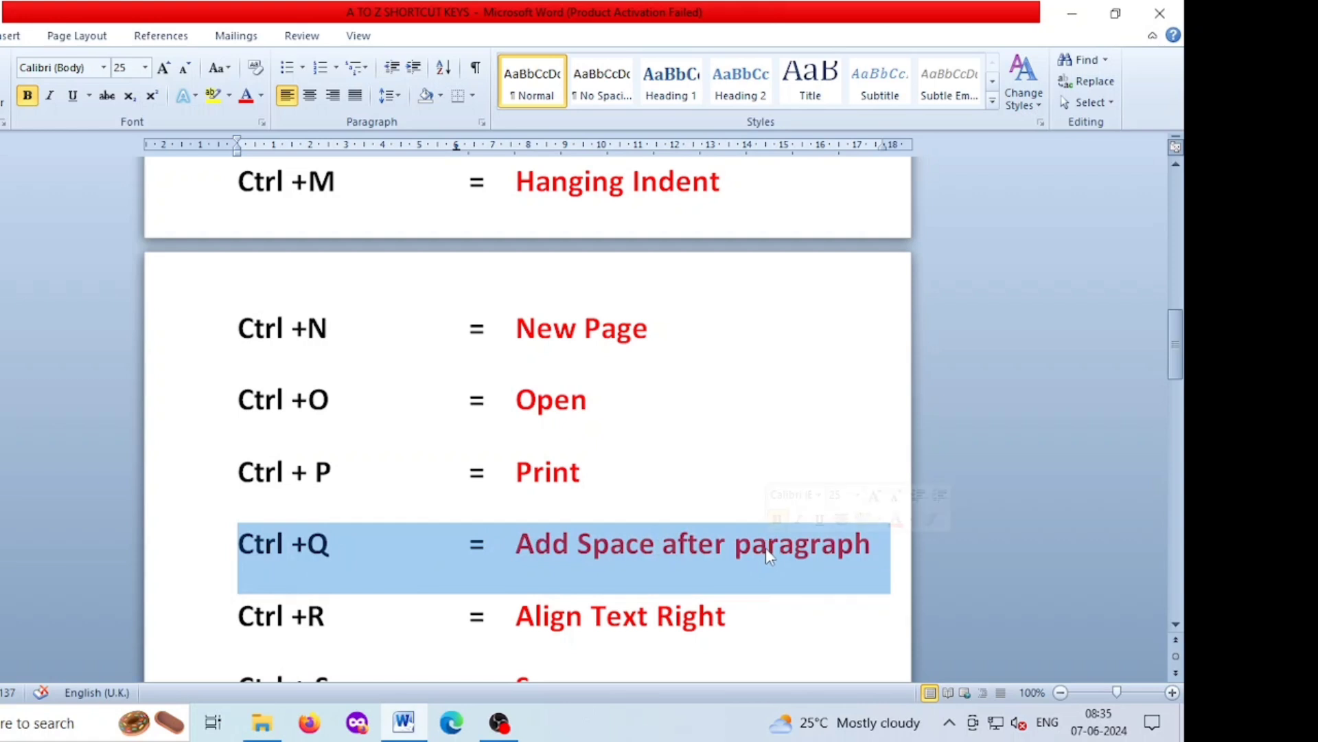
{"action": "left_click", "coordinate": [236, 623]}
{"action": "scroll", "coordinate": [254, 547], "scroll_direction": "down", "scroll_amount": 2}
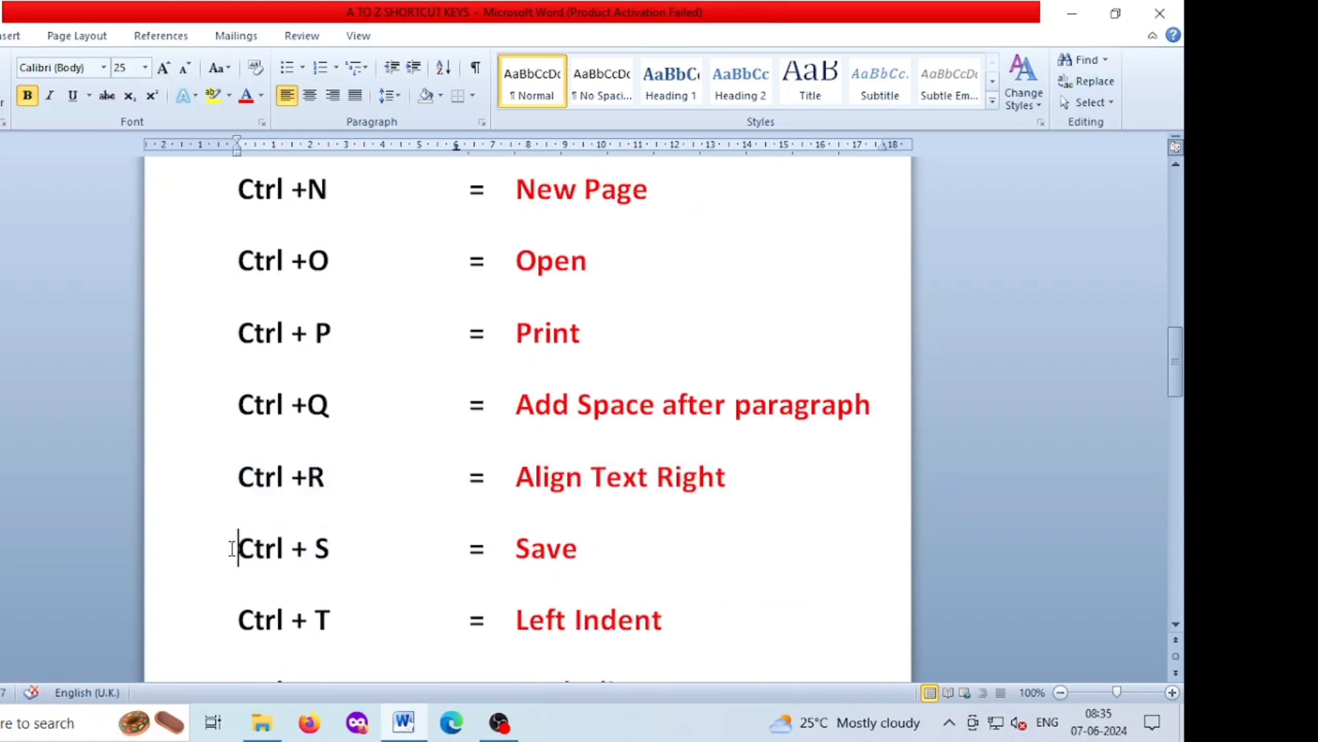
{"action": "left_click_drag", "start_coordinate": [236, 545], "coordinate": [625, 574]}
{"action": "left_click", "coordinate": [203, 625]}
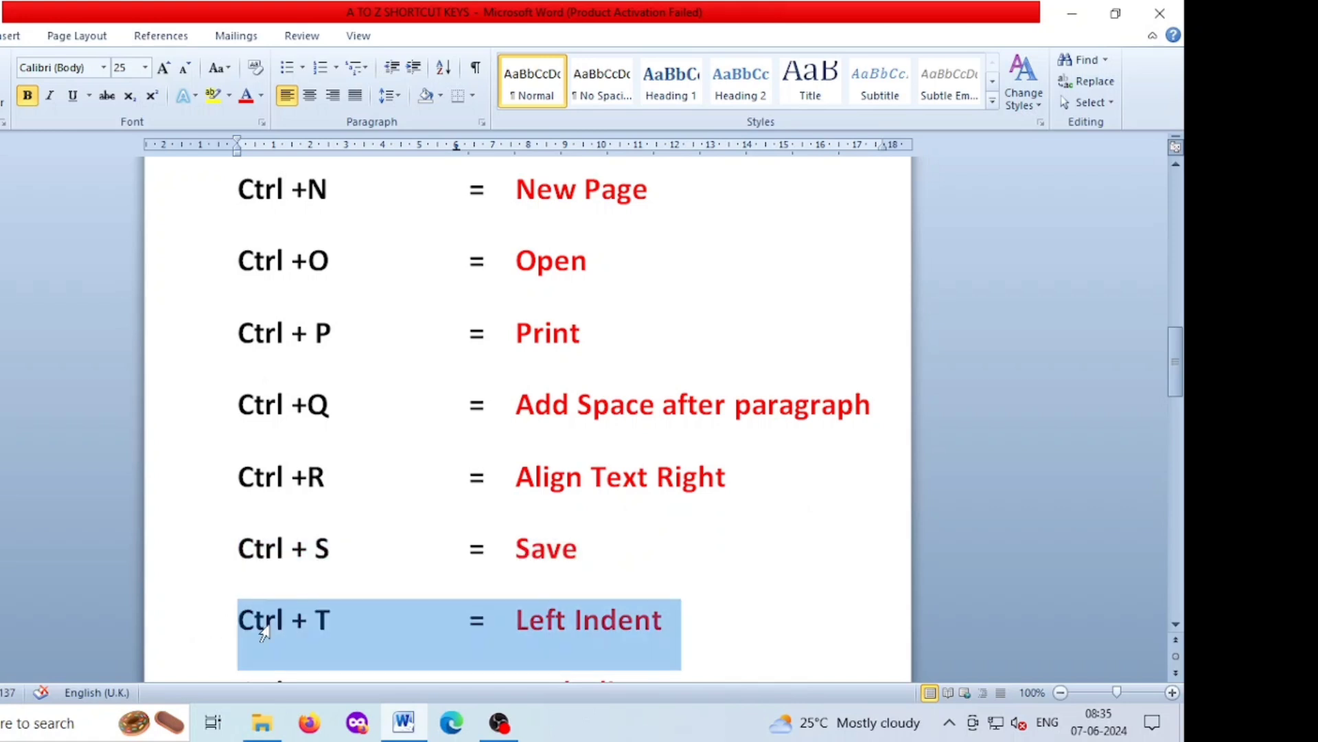
Review the remaining shortcut entries from Ctrl + U to Ctrl + Z line by line, and return towards the start of the list
{"action": "scroll", "coordinate": [445, 629], "scroll_direction": "down", "scroll_amount": 4}
{"action": "scroll", "coordinate": [445, 629], "scroll_direction": "down", "scroll_amount": 2}
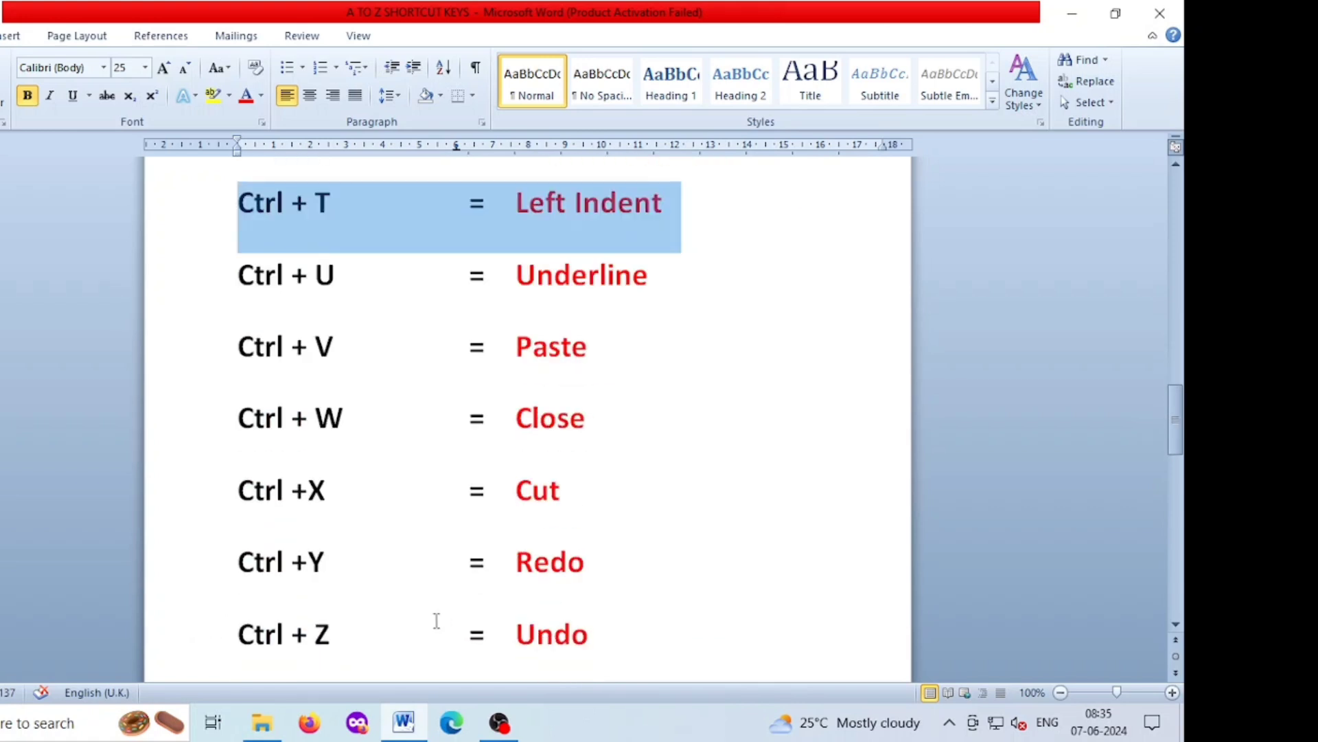
{"action": "left_click", "coordinate": [229, 276]}
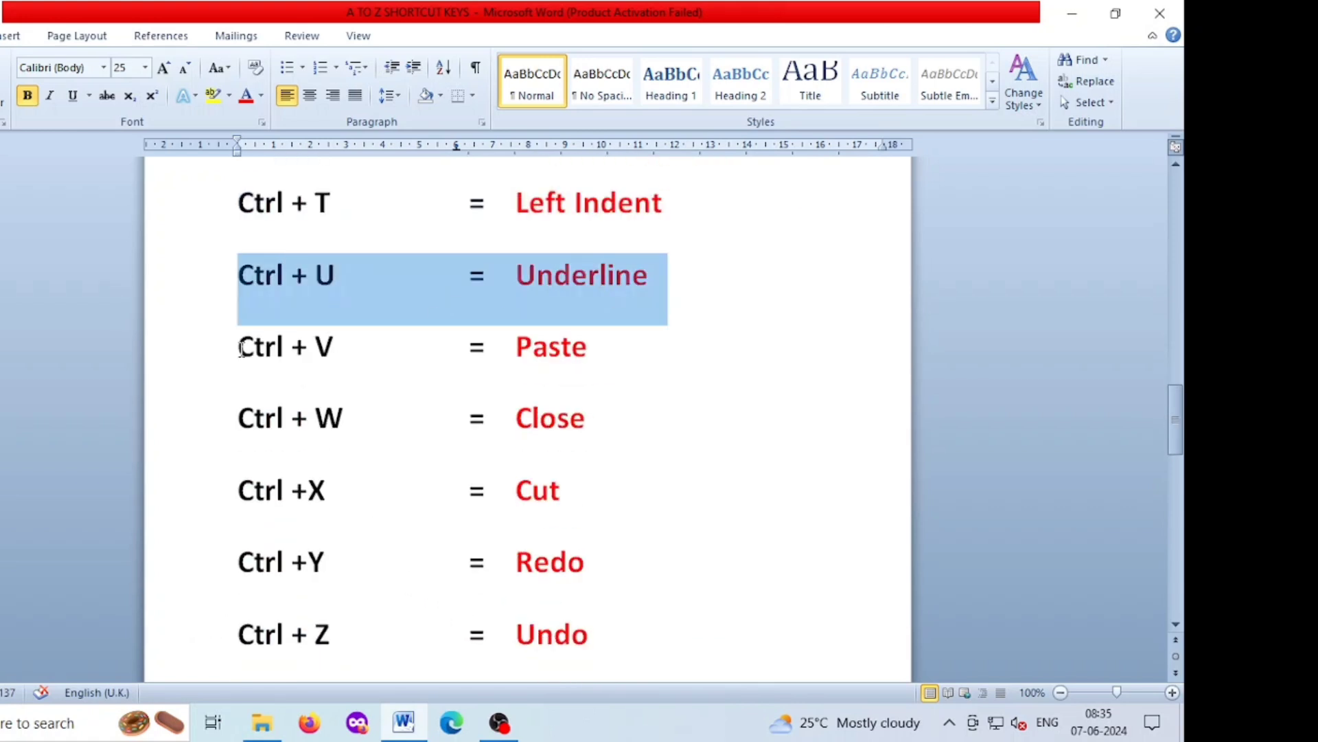
{"action": "left_click_drag", "start_coordinate": [241, 344], "coordinate": [621, 380]}
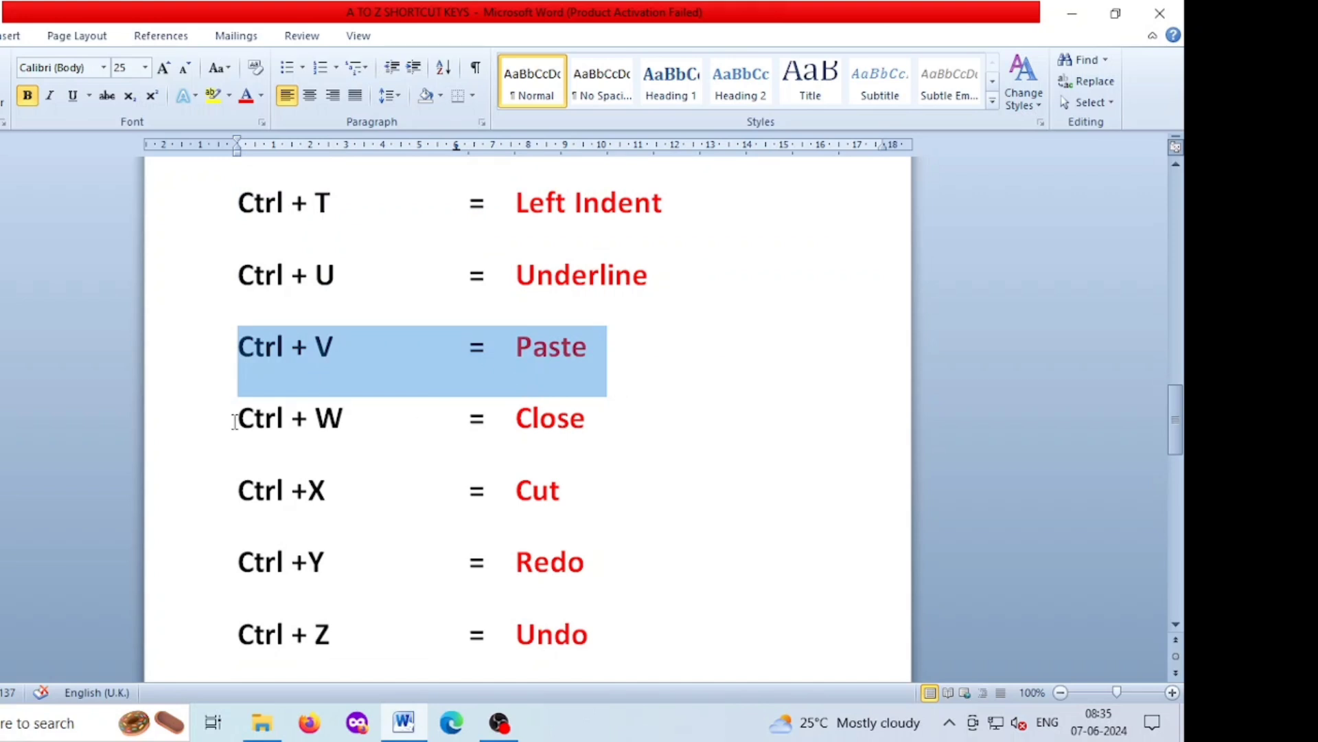
{"action": "left_click_drag", "start_coordinate": [236, 418], "coordinate": [618, 426]}
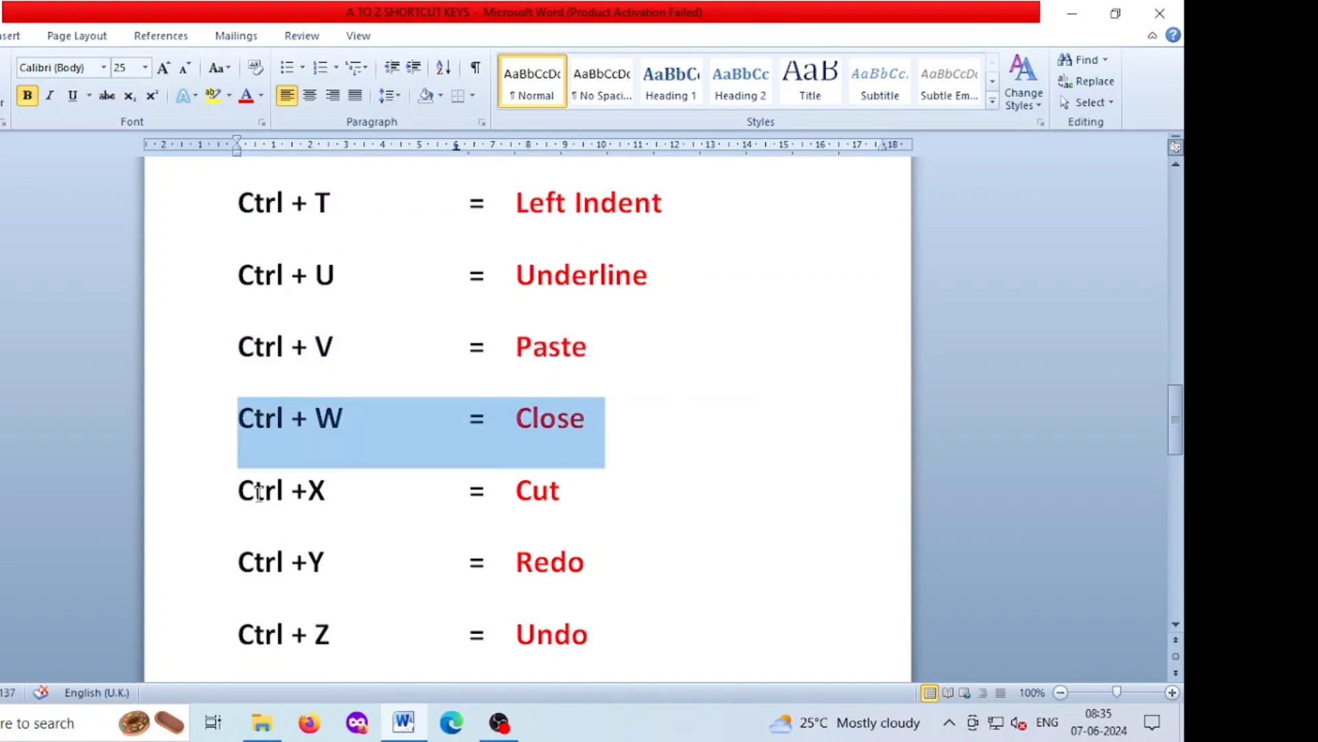
{"action": "left_click_drag", "start_coordinate": [235, 489], "coordinate": [583, 500]}
{"action": "left_click_drag", "start_coordinate": [238, 560], "coordinate": [624, 566]}
{"action": "left_click_drag", "start_coordinate": [236, 642], "coordinate": [629, 649]}
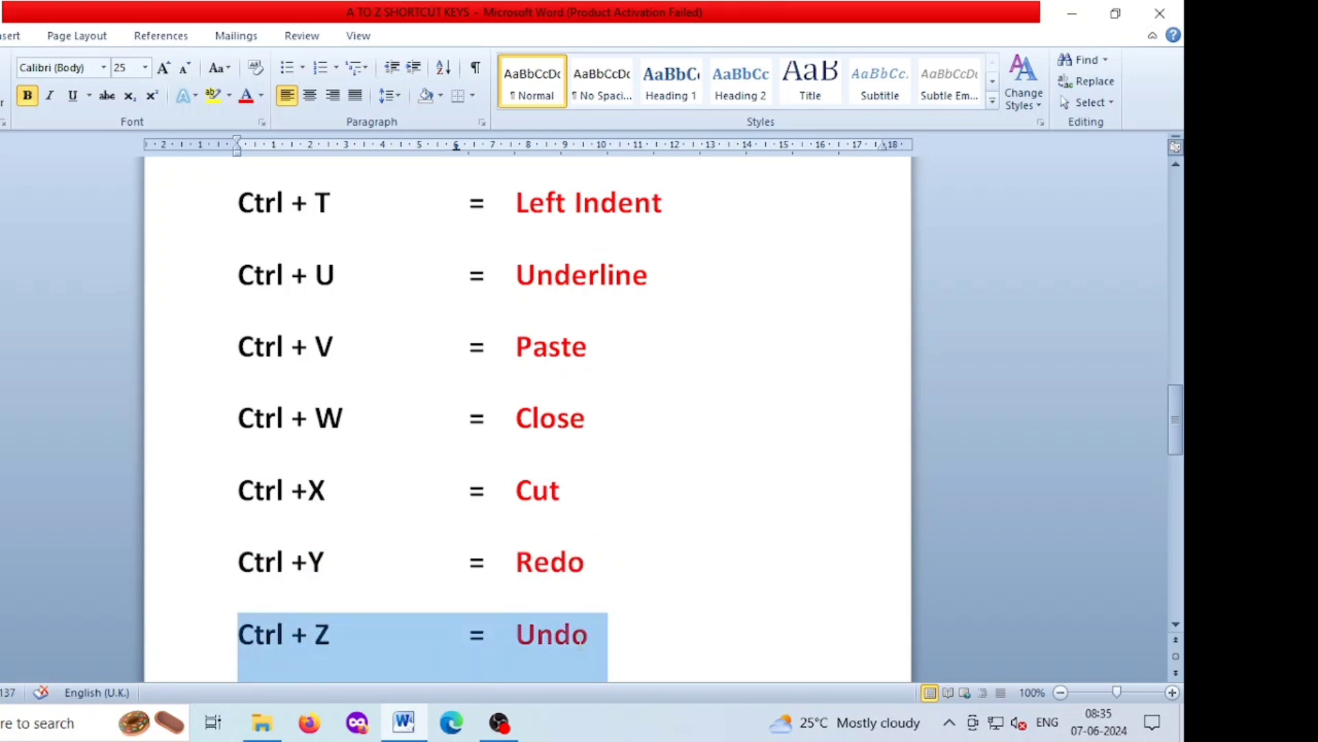
{"action": "scroll", "coordinate": [612, 539], "scroll_direction": "down", "scroll_amount": 2}
{"action": "scroll", "coordinate": [612, 535], "scroll_direction": "down", "scroll_amount": 2}
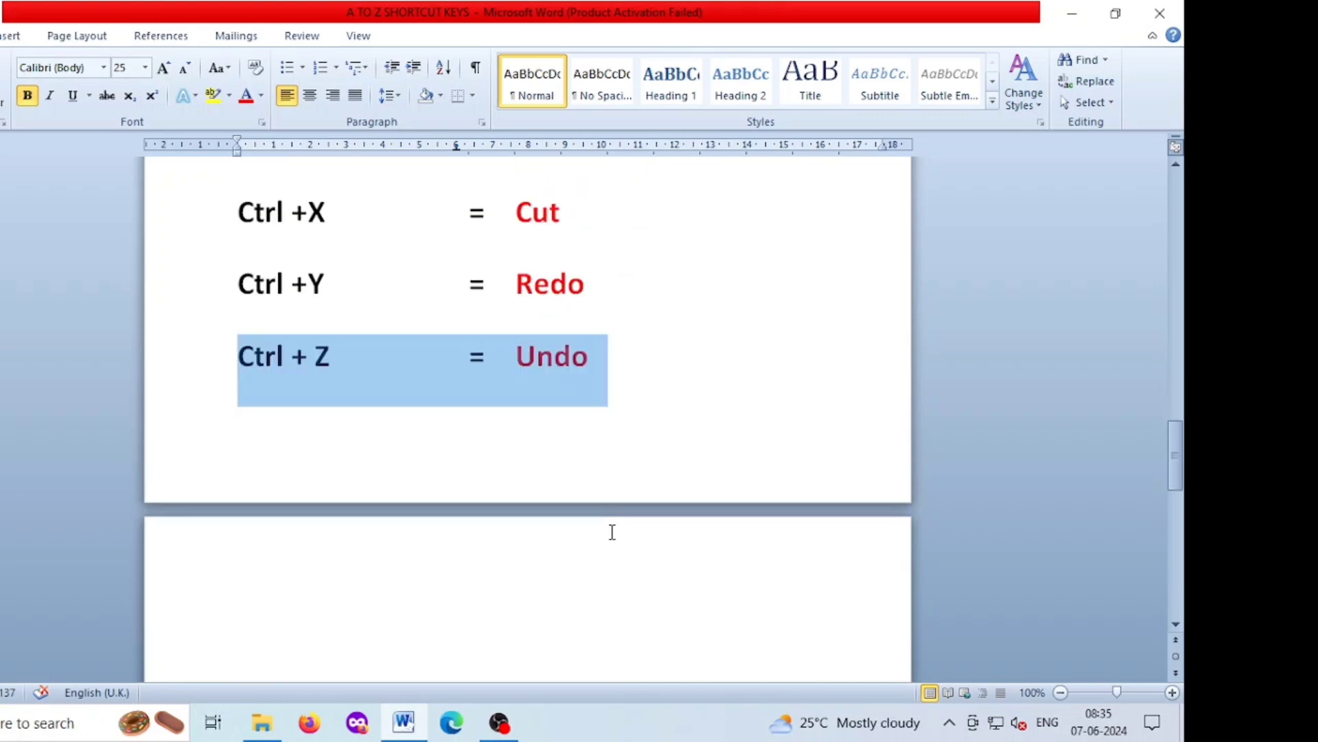
{"action": "scroll", "coordinate": [610, 535], "scroll_direction": "up", "scroll_amount": 13}
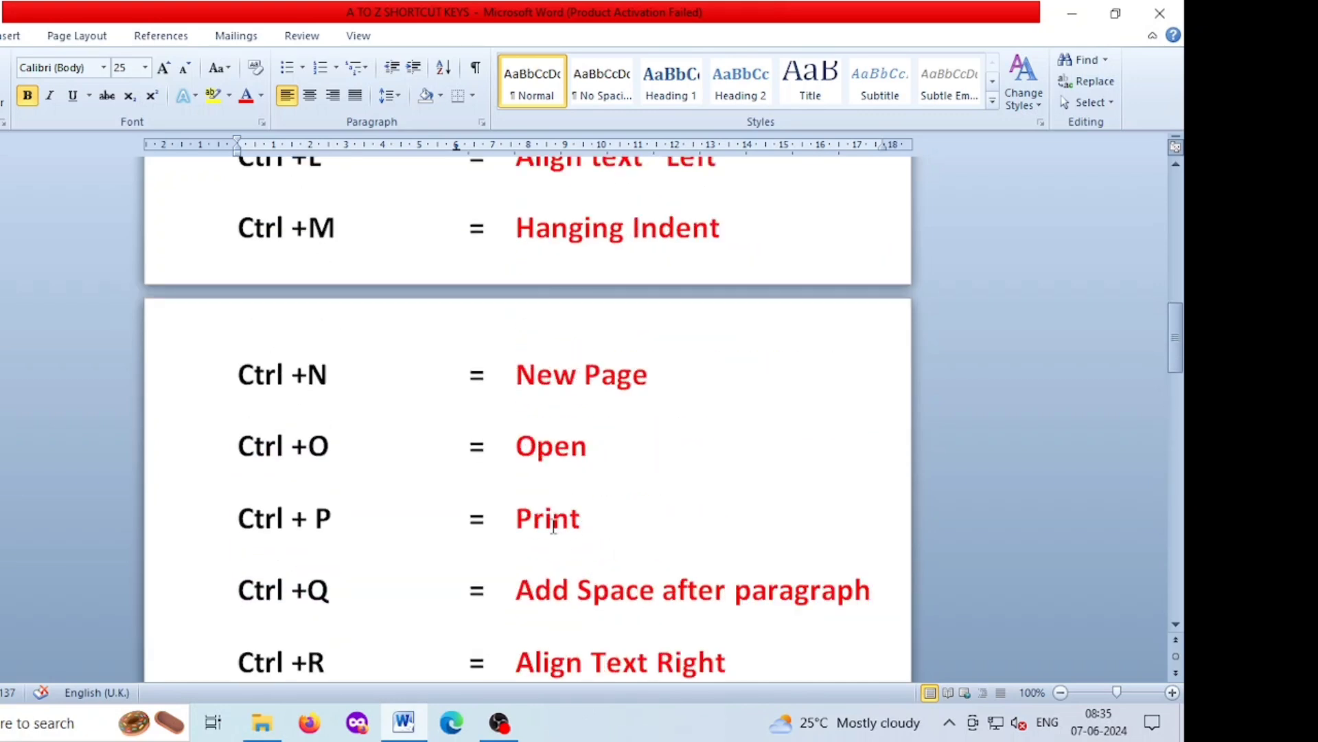
{"action": "scroll", "coordinate": [543, 520], "scroll_direction": "up", "scroll_amount": 10}
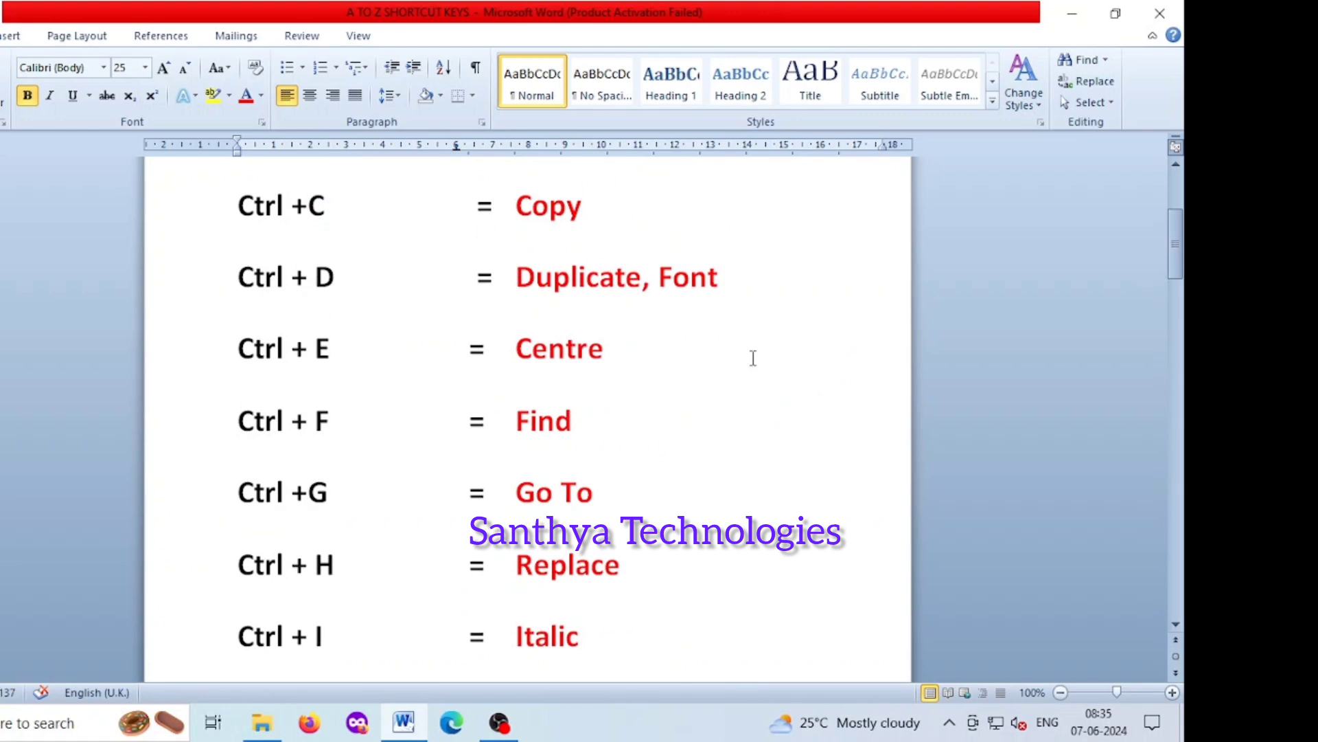
Create a new blank document and generate sample paragraphs in it with =rand()
{"action": "key", "text": "ctrl+n"}
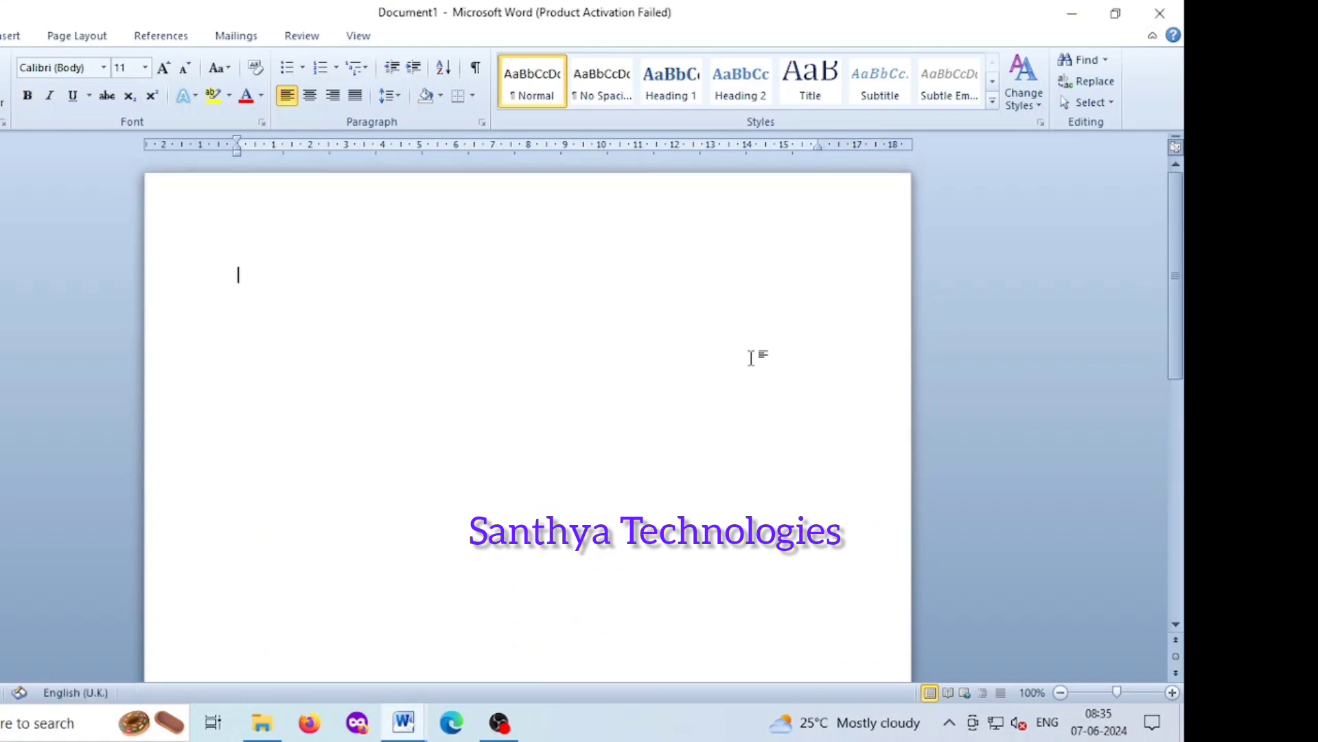
{"action": "type", "text": "=rand()"}
{"action": "key", "text": "Return"}
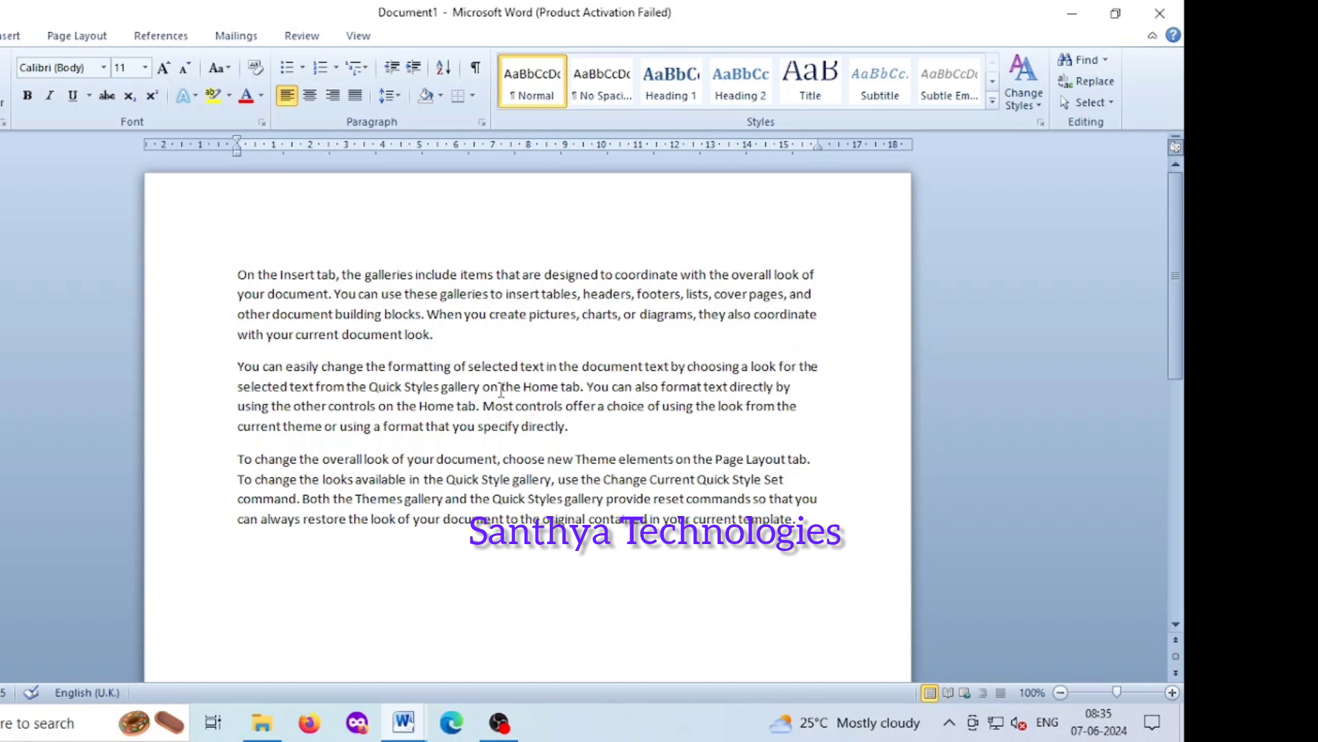
Select all the sample text, enlarge it to 15 pt and apply 1.5 line spacing
{"action": "key", "text": "ctrl+a"}
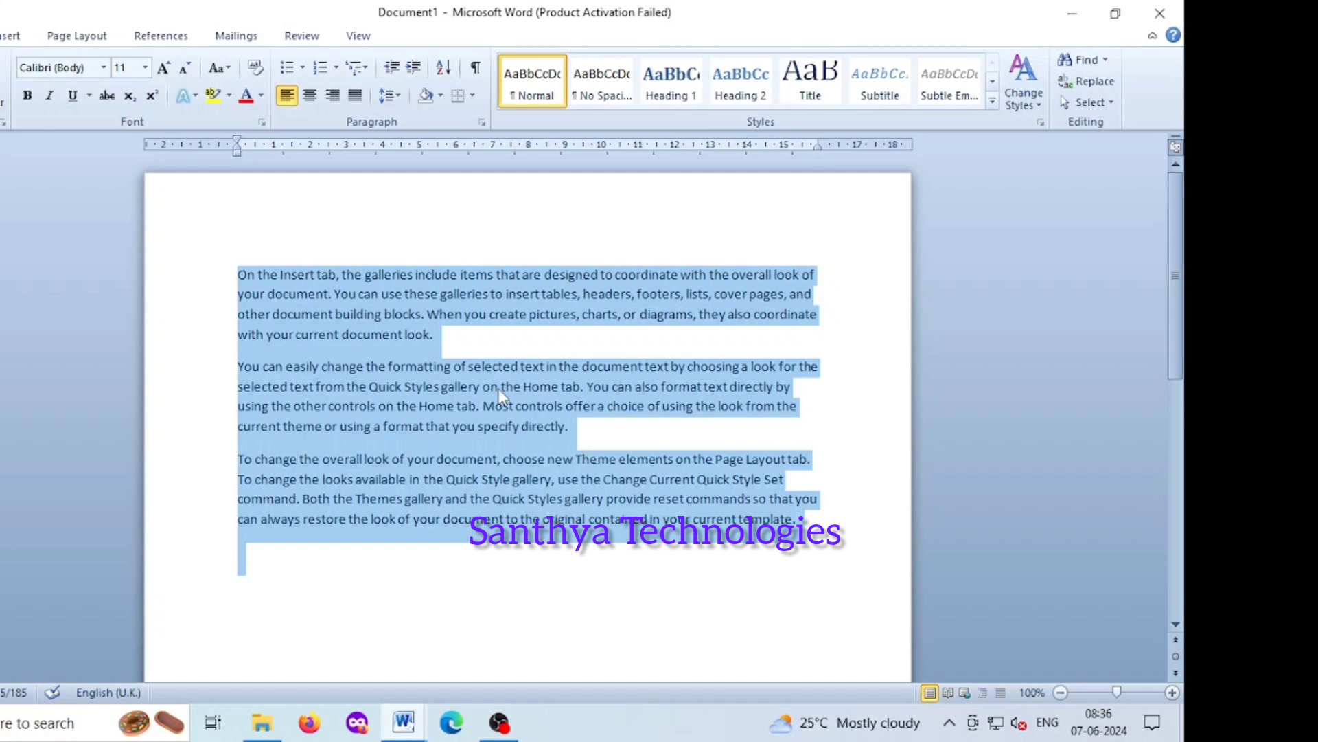
{"action": "key", "text": "ctrl+bracketright"}
{"action": "key", "text": "ctrl+bracketright"}
{"action": "key", "text": "ctrl+bracketright"}
{"action": "key", "text": "ctrl+bracketright"}
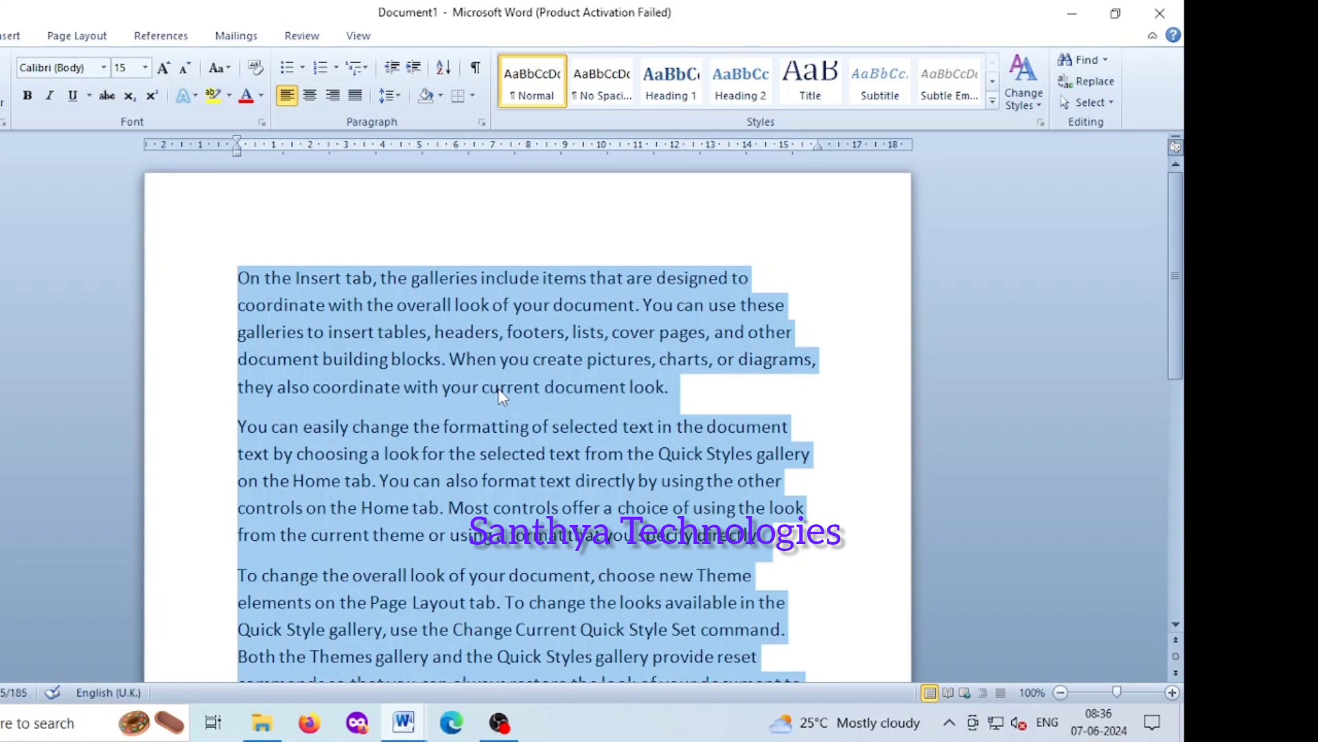
{"action": "key", "text": "ctrl+5"}
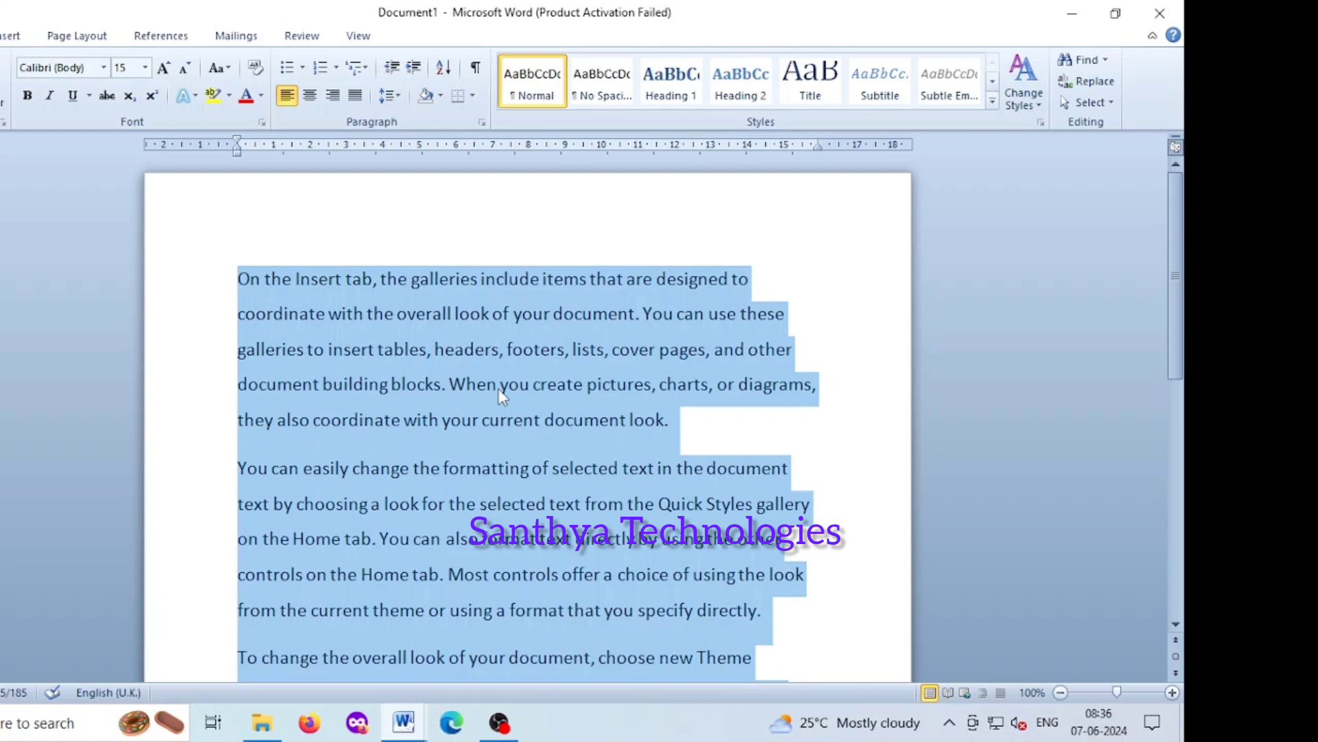
{"action": "key", "text": "ctrl+5"}
Shrink the font size of all the selected sample text step by step to 6 pt
{"action": "key", "text": "ctrl+shift+comma"}
{"action": "key", "text": "ctrl+shift+comma"}
{"action": "key", "text": "ctrl+shift+comma"}
{"action": "key", "text": "ctrl+shift+comma"}
{"action": "key", "text": "ctrl+shift+comma"}
{"action": "key", "text": "ctrl+shift+comma"}
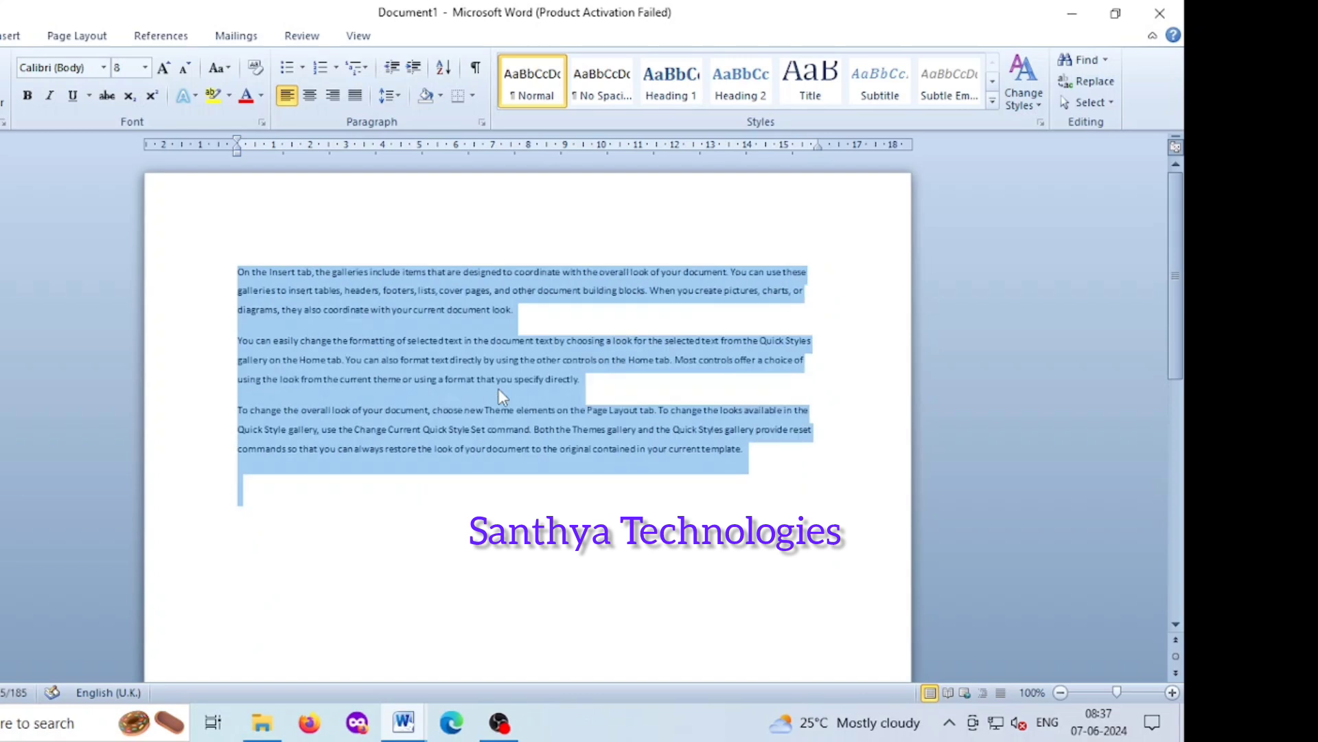
{"action": "key", "text": "ctrl+shift+comma"}
{"action": "key", "text": "ctrl+shift+comma"}
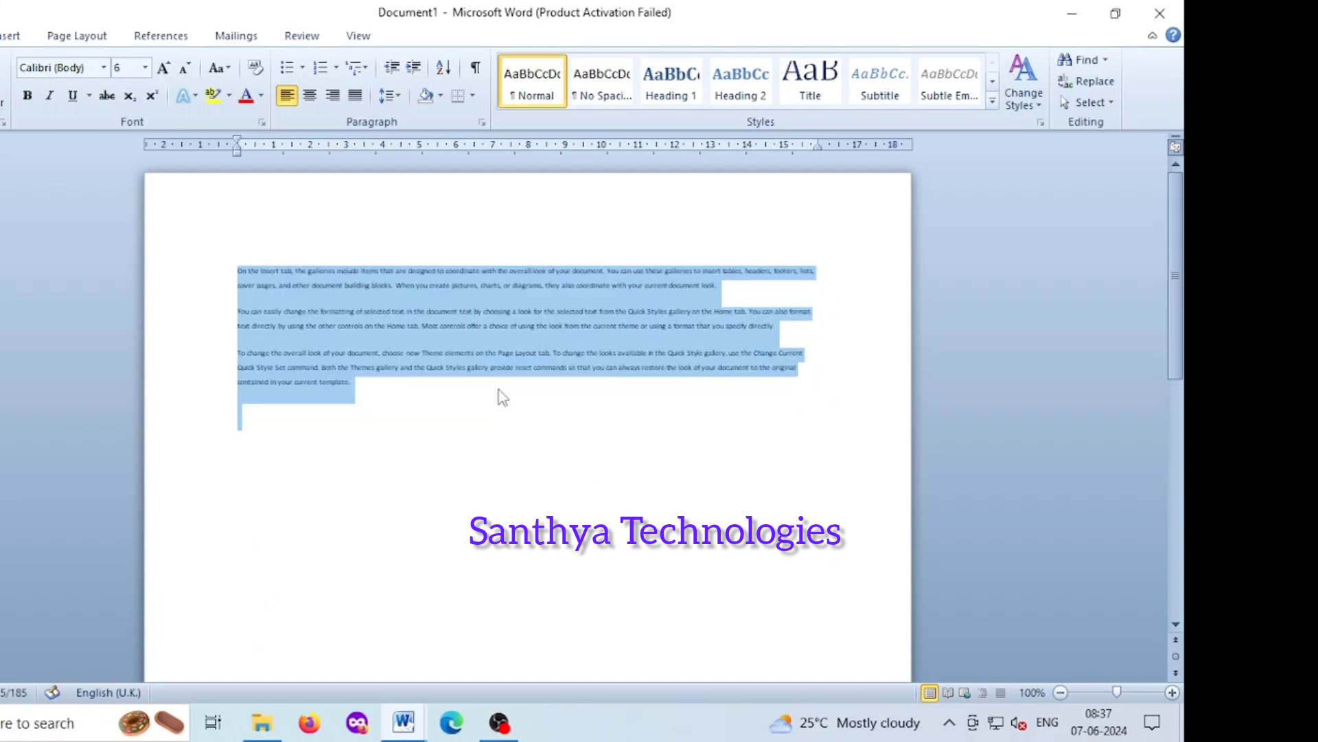
Enlarge all the selected sample text step by step to 14 pt and by one more point to 15 pt
{"action": "key", "text": "ctrl+shift+period"}
{"action": "key", "text": "ctrl+shift+period"}
{"action": "key", "text": "ctrl+shift+period"}
{"action": "key", "text": "ctrl+shift+period"}
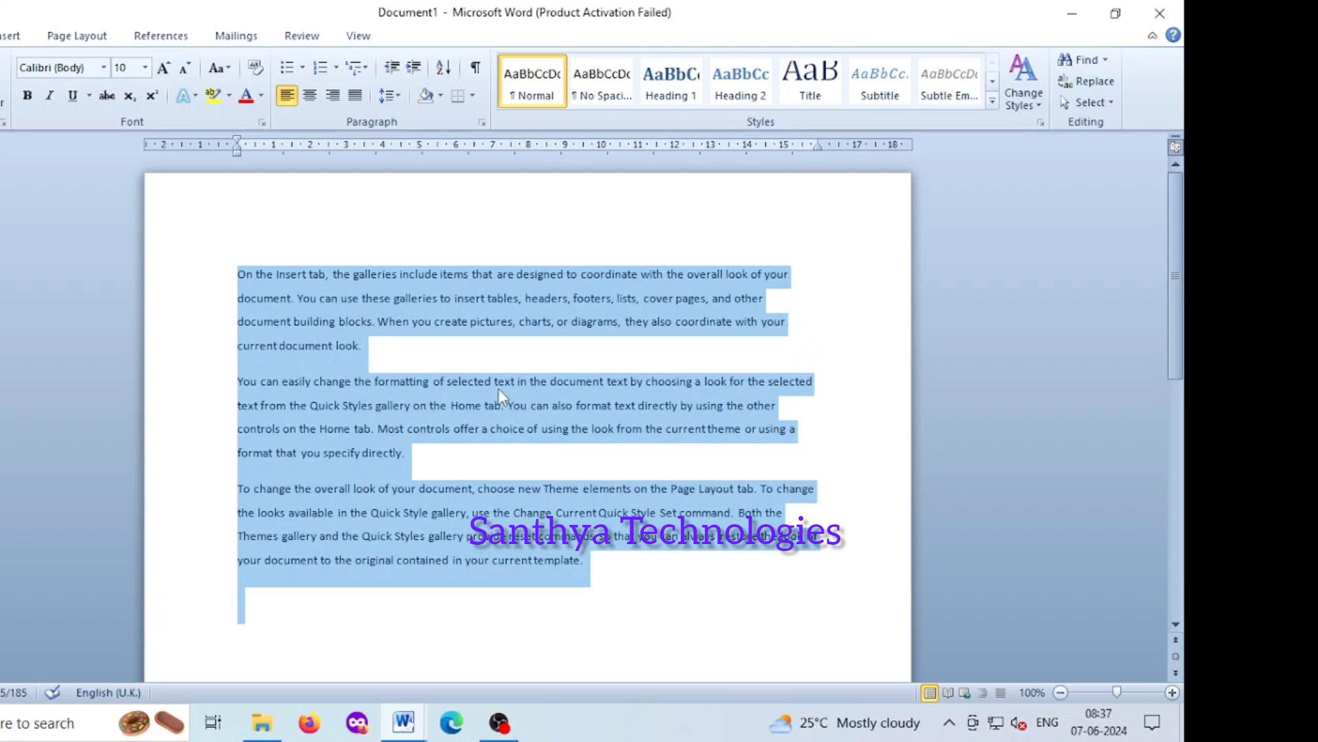
{"action": "key", "text": "ctrl+shift+period"}
{"action": "key", "text": "ctrl+shift+period"}
{"action": "key", "text": "ctrl+shift+period"}
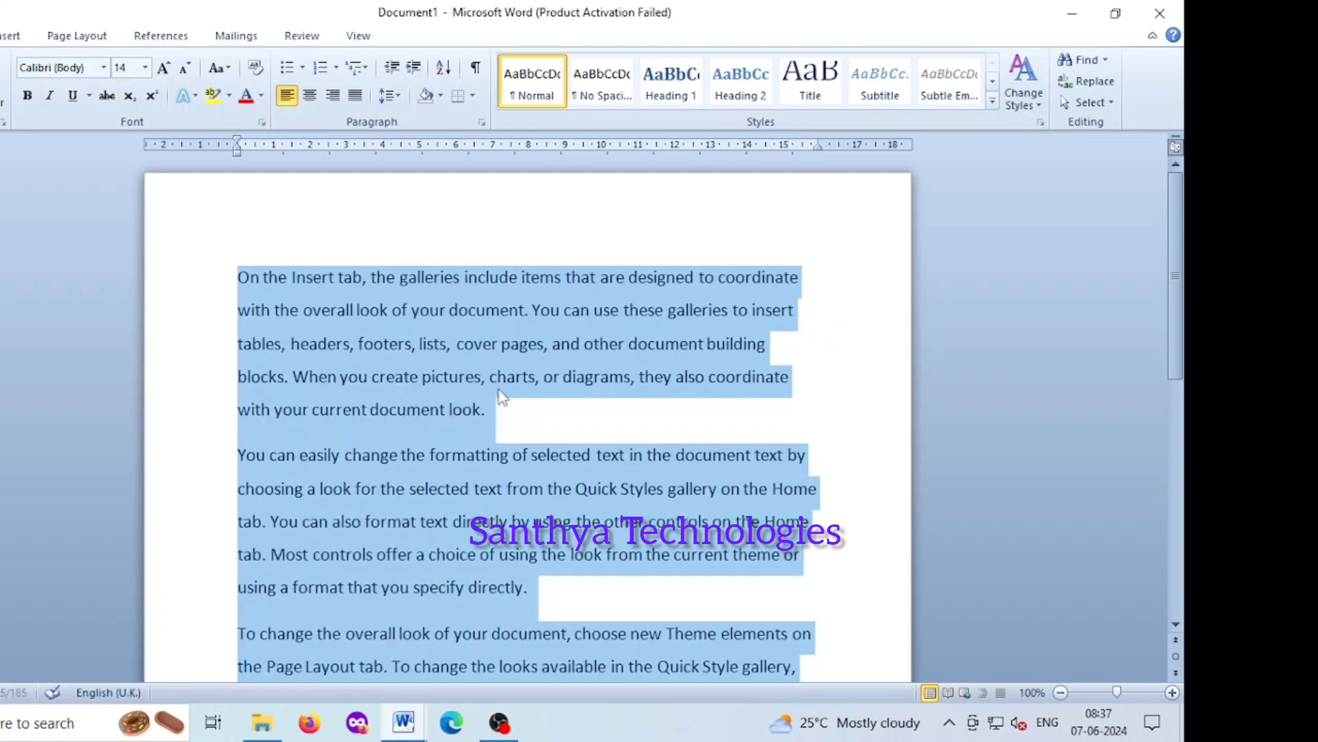
{"action": "key", "text": "ctrl+bracketright"}
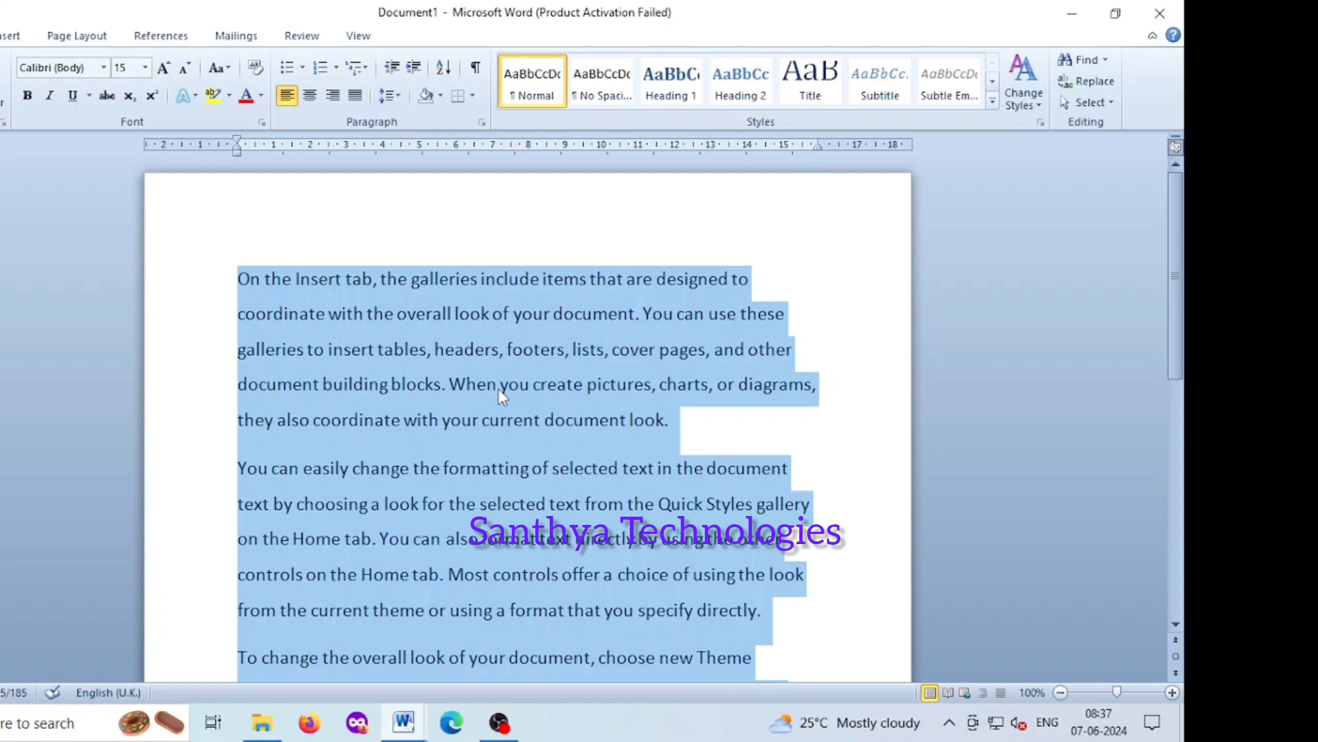
Make all the selected sample text bold and clear the selection
{"action": "key", "text": "ctrl+b"}
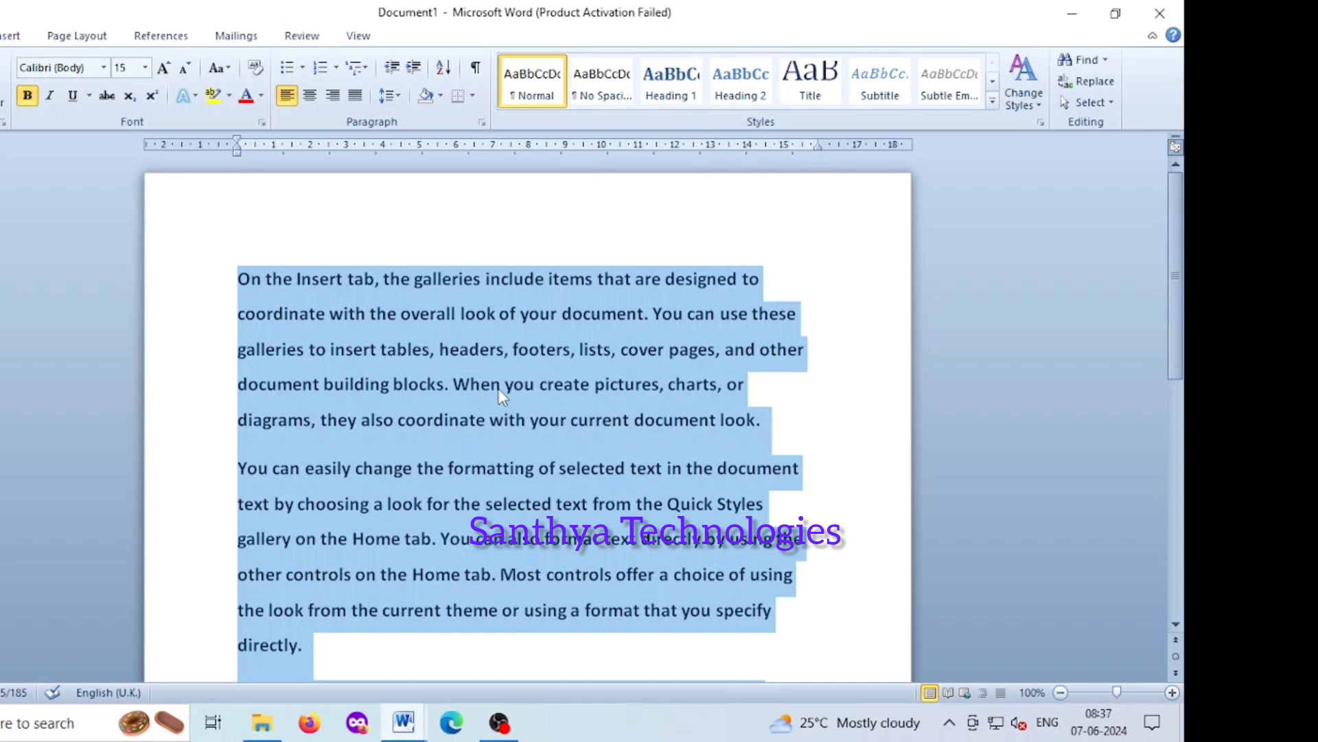
{"action": "left_click", "coordinate": [493, 386]}
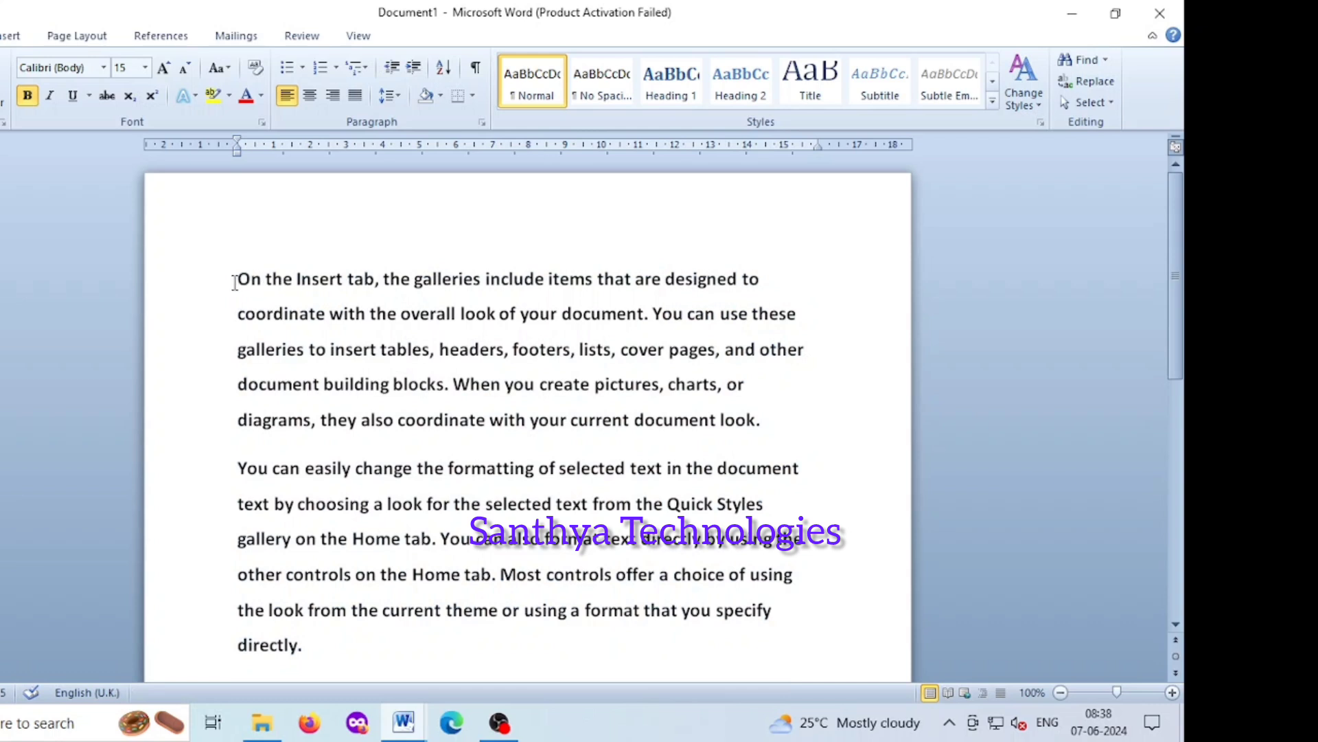
Copy the first two lines of the opening paragraph and paste them into new blank lines below that paragraph
{"action": "left_click_drag", "start_coordinate": [238, 280], "coordinate": [814, 322]}
{"action": "key", "text": "ctrl+c"}
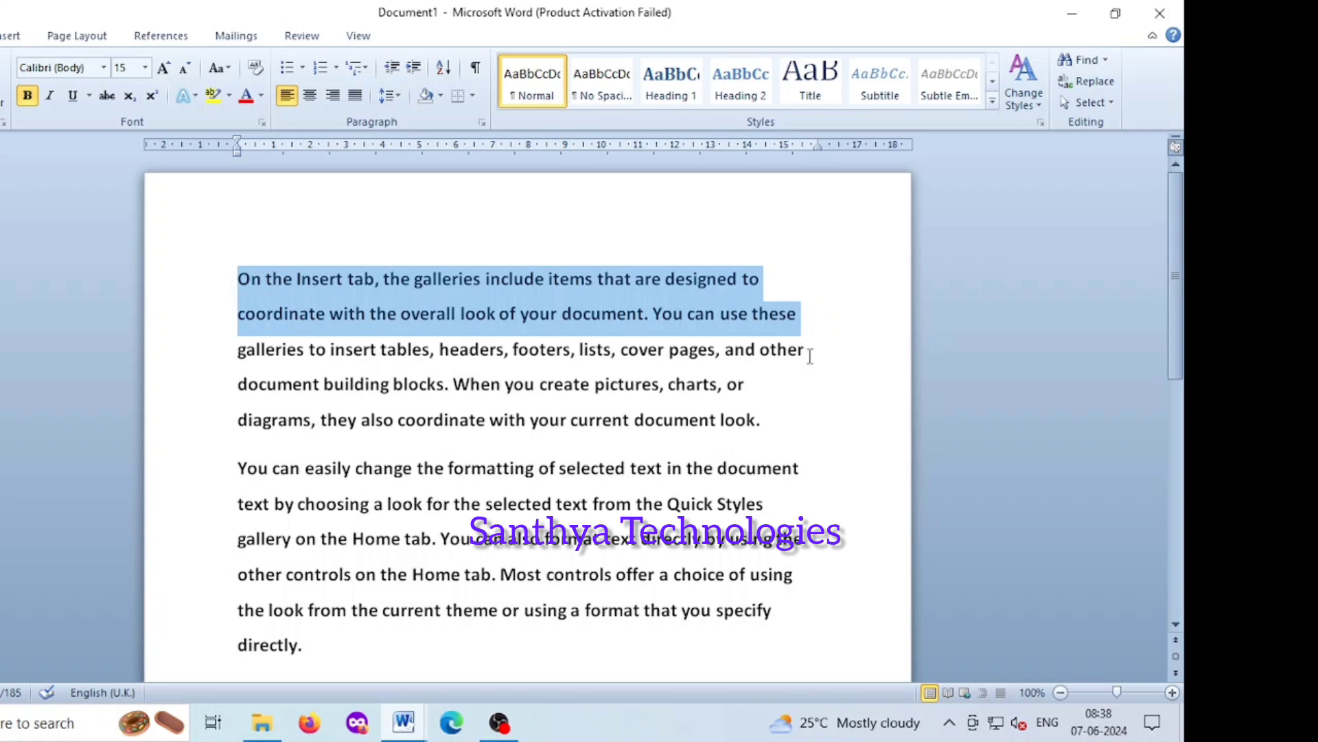
{"action": "left_click", "coordinate": [798, 416]}
{"action": "key", "text": "Return"}
{"action": "key", "text": "Return"}
{"action": "key", "text": "Return"}
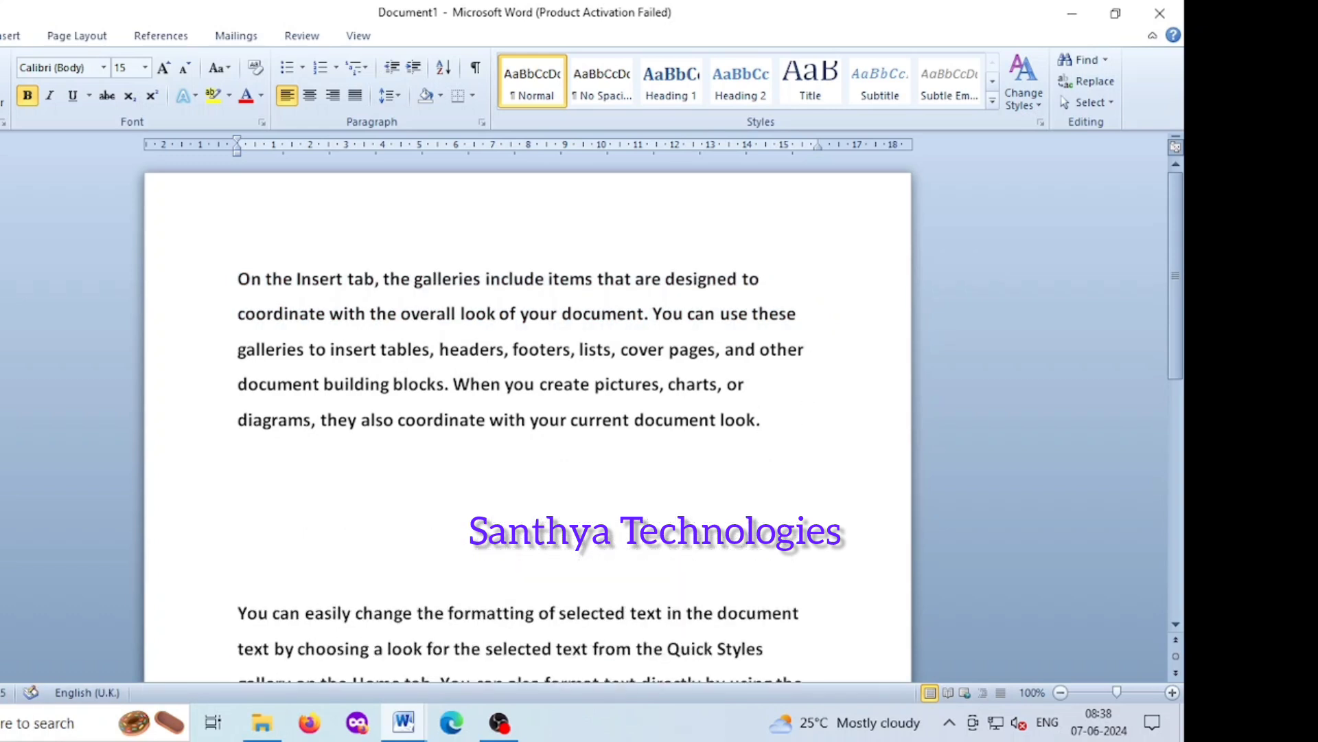
{"action": "left_click", "coordinate": [258, 484]}
{"action": "left_click", "coordinate": [251, 511]}
{"action": "key", "text": "ctrl+v"}
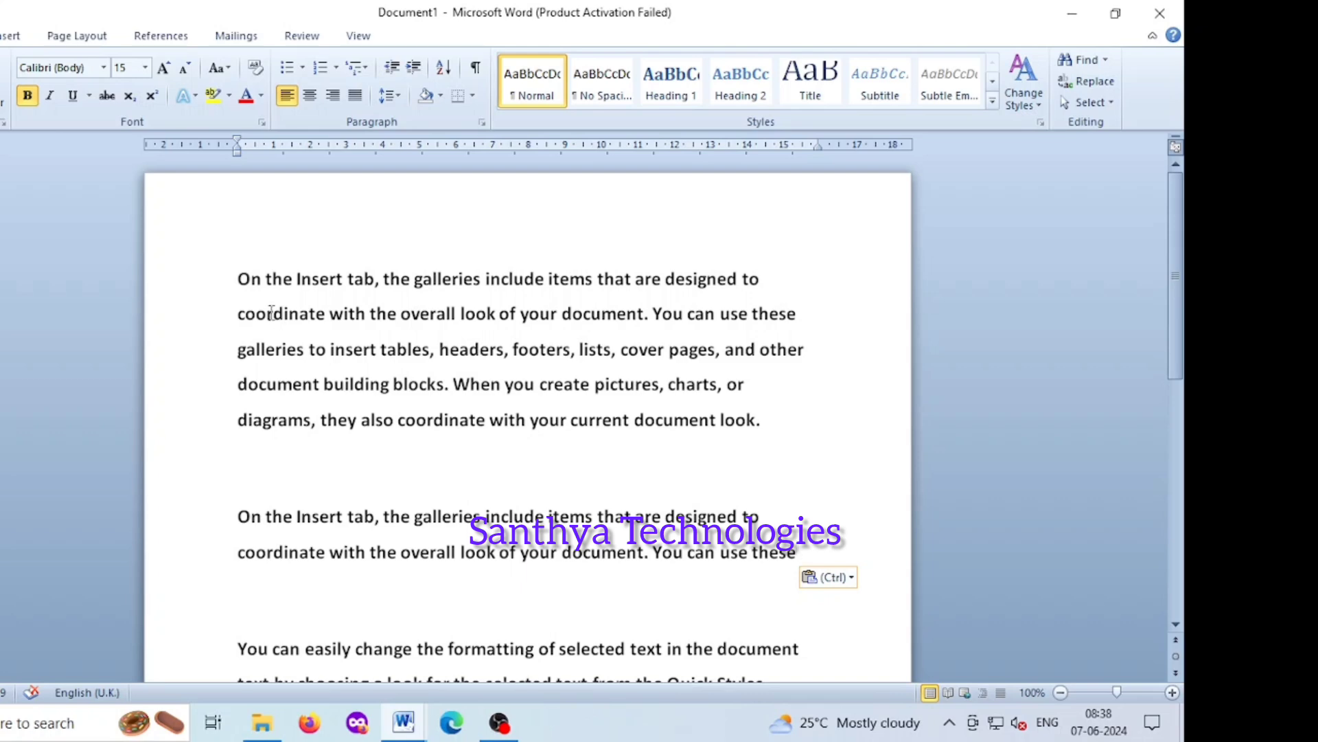
View the Font settings for the first letter of the opening paragraph and close them without changes
{"action": "left_click", "coordinate": [238, 279]}
{"action": "left_click_drag", "start_coordinate": [238, 279], "coordinate": [253, 278]}
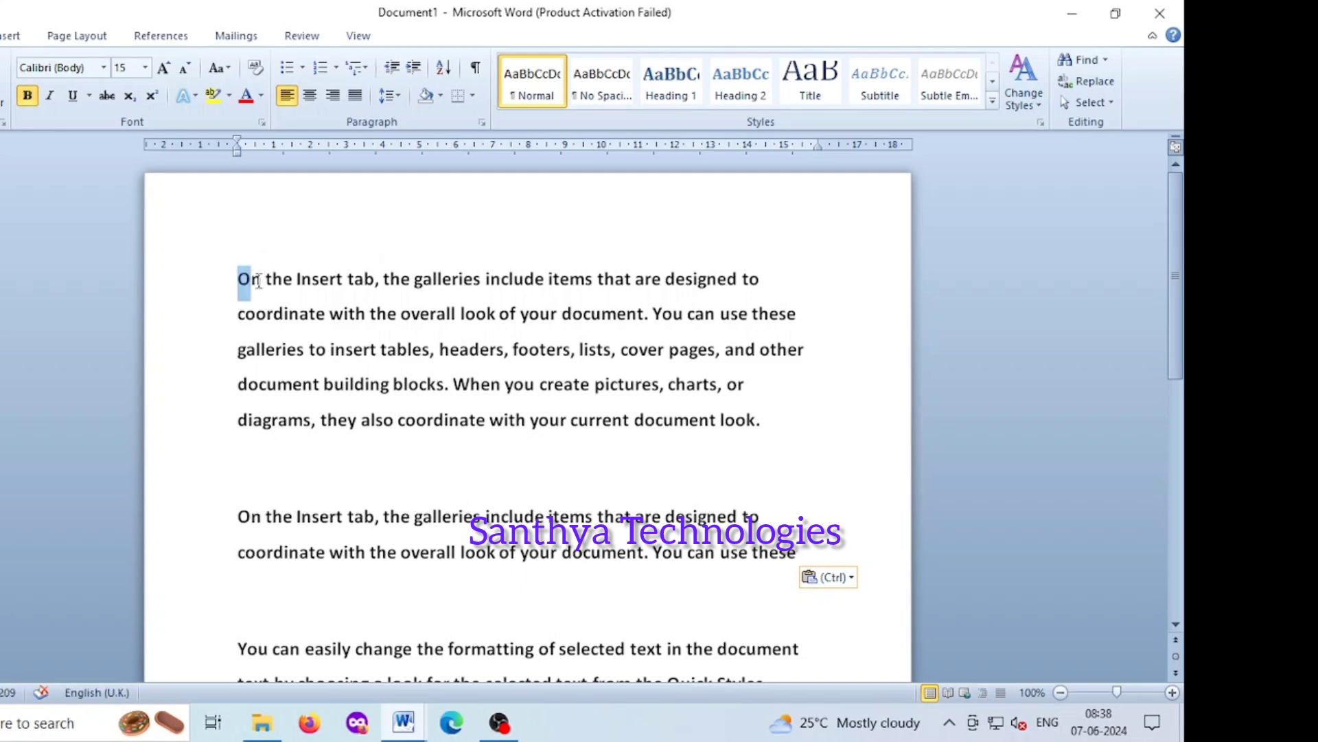
{"action": "key", "text": "ctrl+d"}
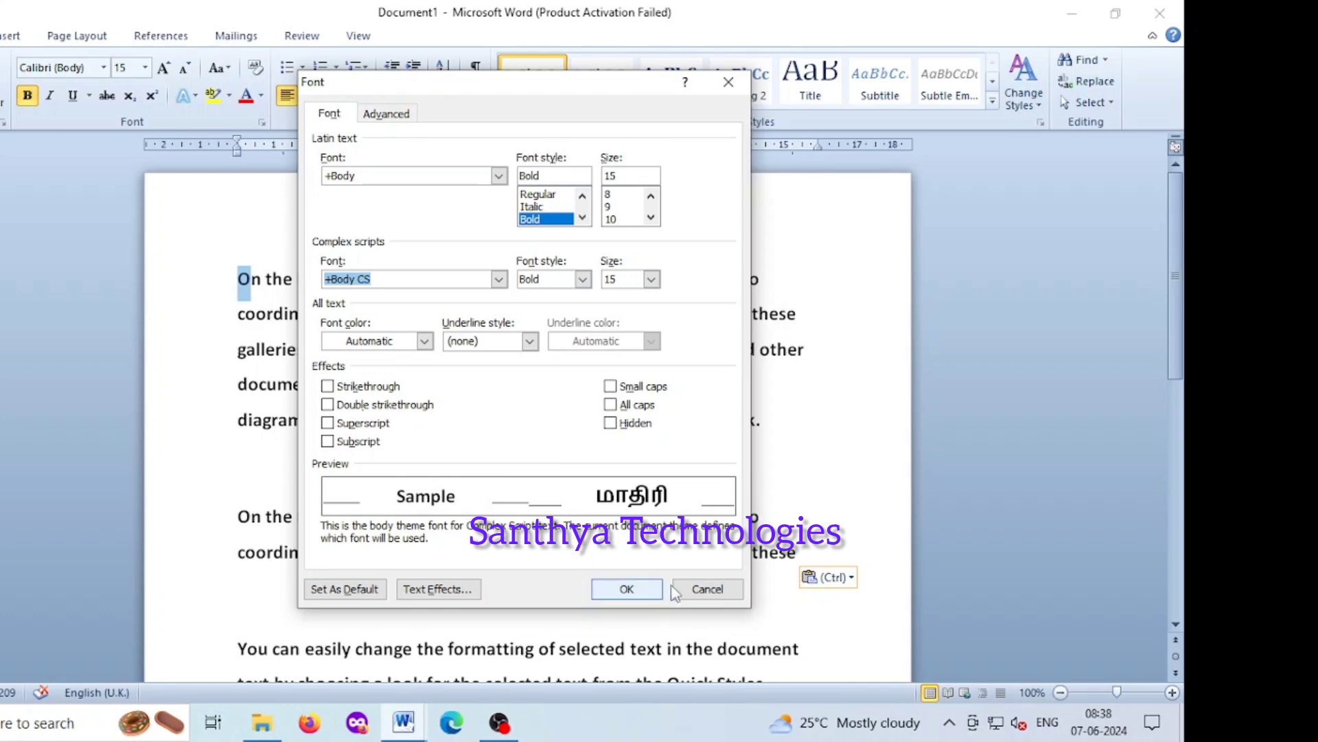
{"action": "left_click", "coordinate": [709, 589]}
{"action": "left_click", "coordinate": [393, 419]}
Draw a smiley face about 2.4 cm high and 2.1 cm wide below the first paragraph and place a duplicate beside it
{"action": "left_click", "coordinate": [263, 472]}
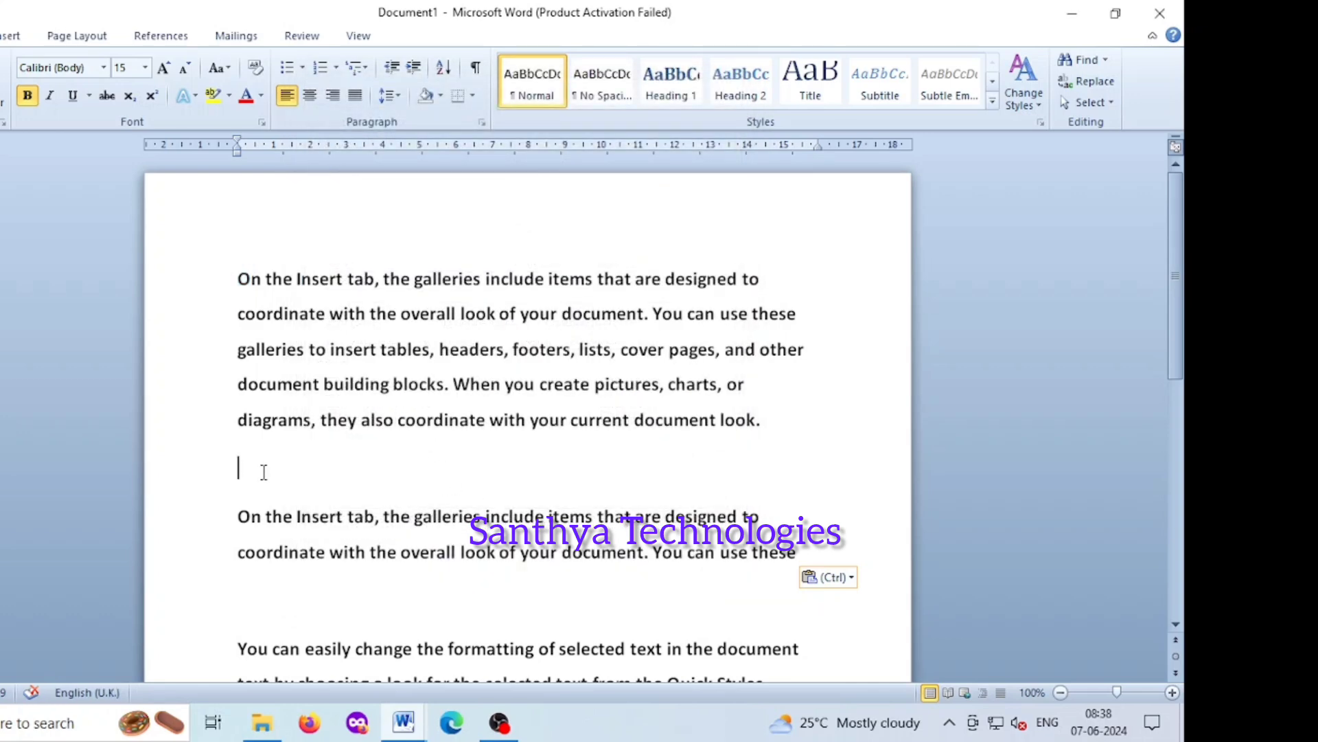
{"action": "left_click", "coordinate": [11, 36]}
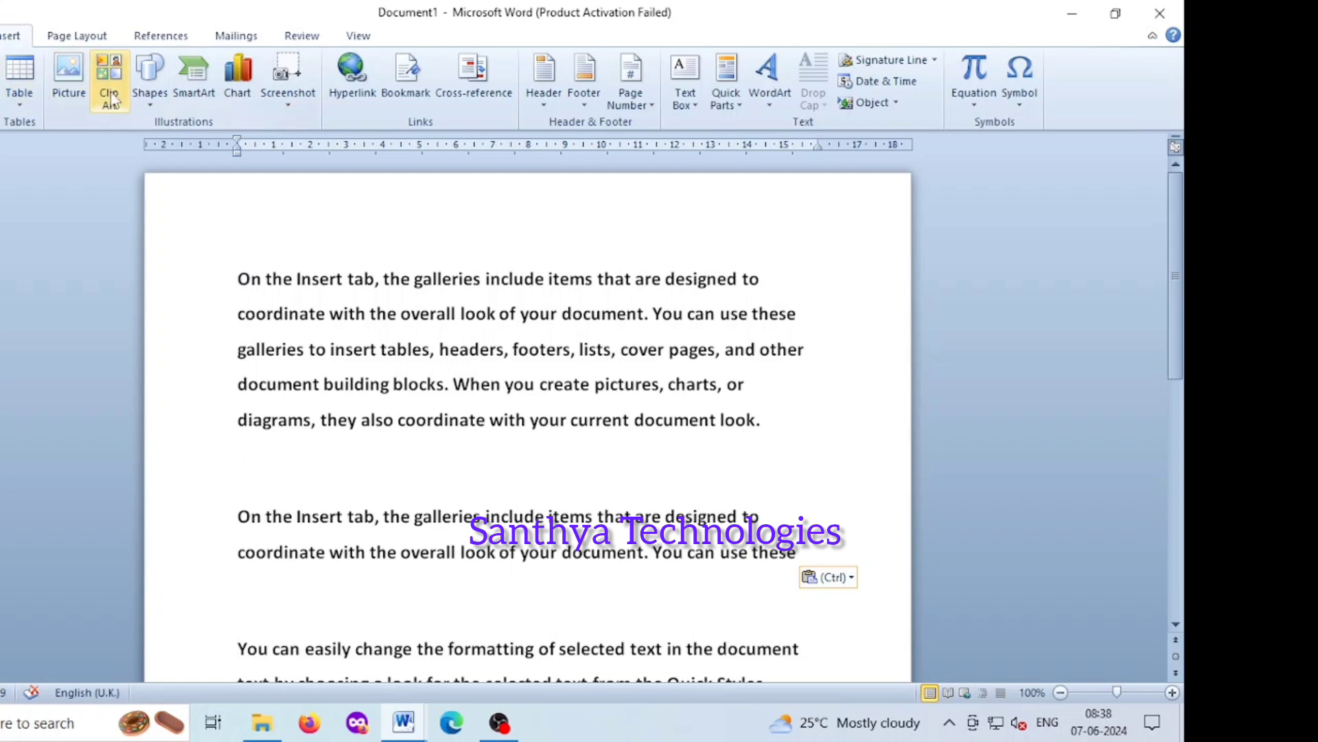
{"action": "left_click", "coordinate": [143, 103]}
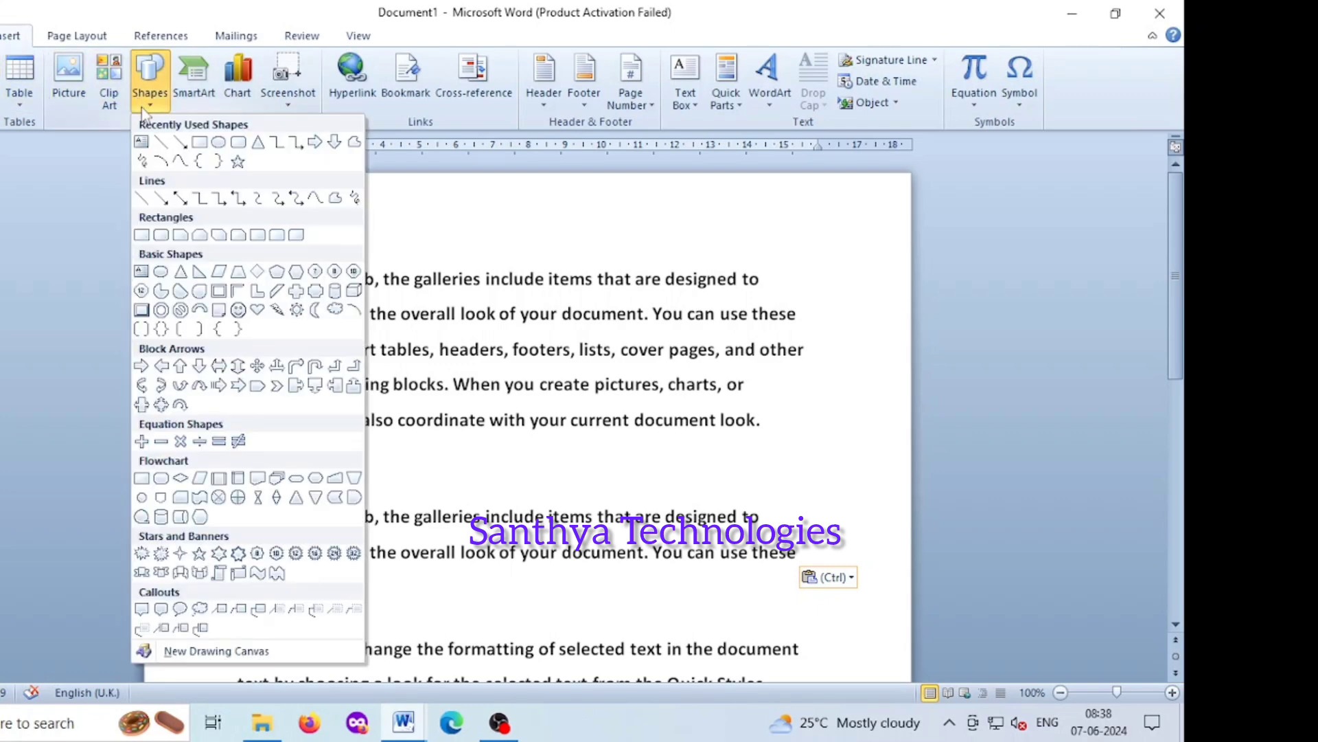
{"action": "left_click", "coordinate": [238, 309]}
{"action": "left_click_drag", "start_coordinate": [274, 445], "coordinate": [353, 533]}
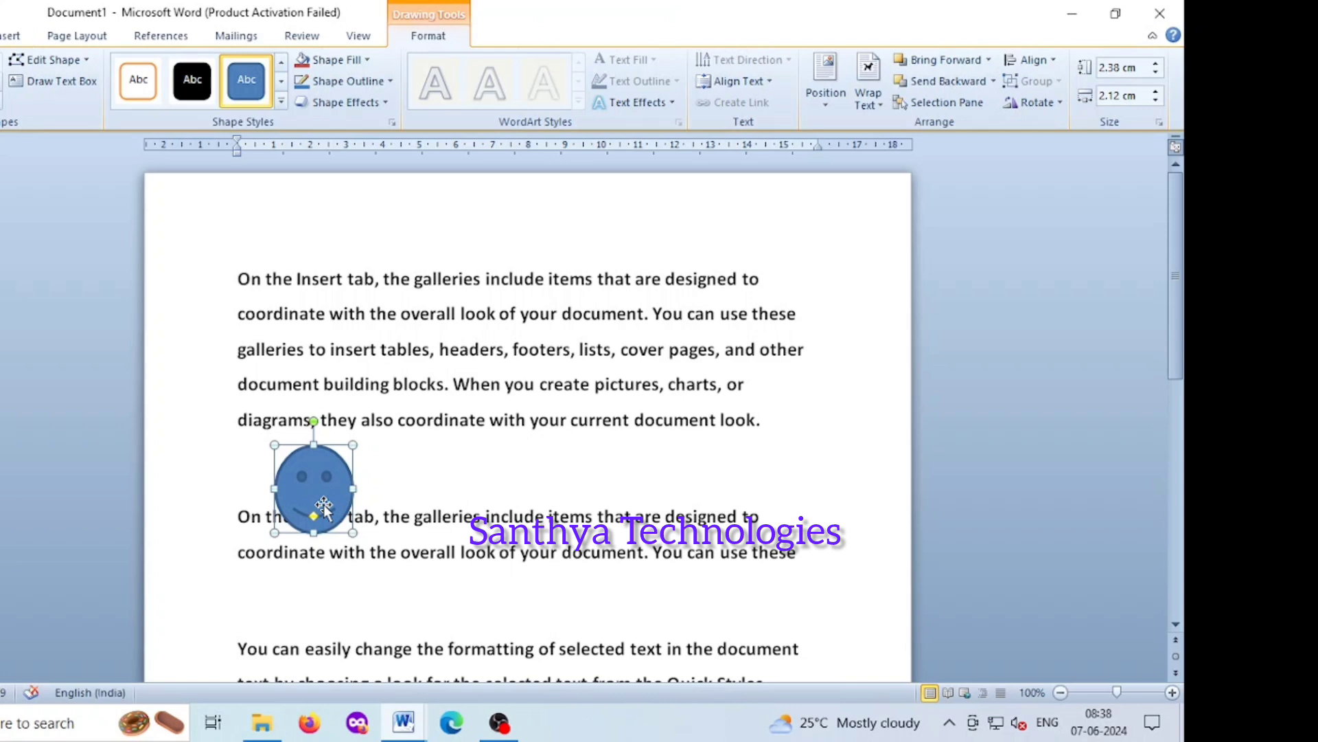
{"action": "key", "text": "ctrl+d"}
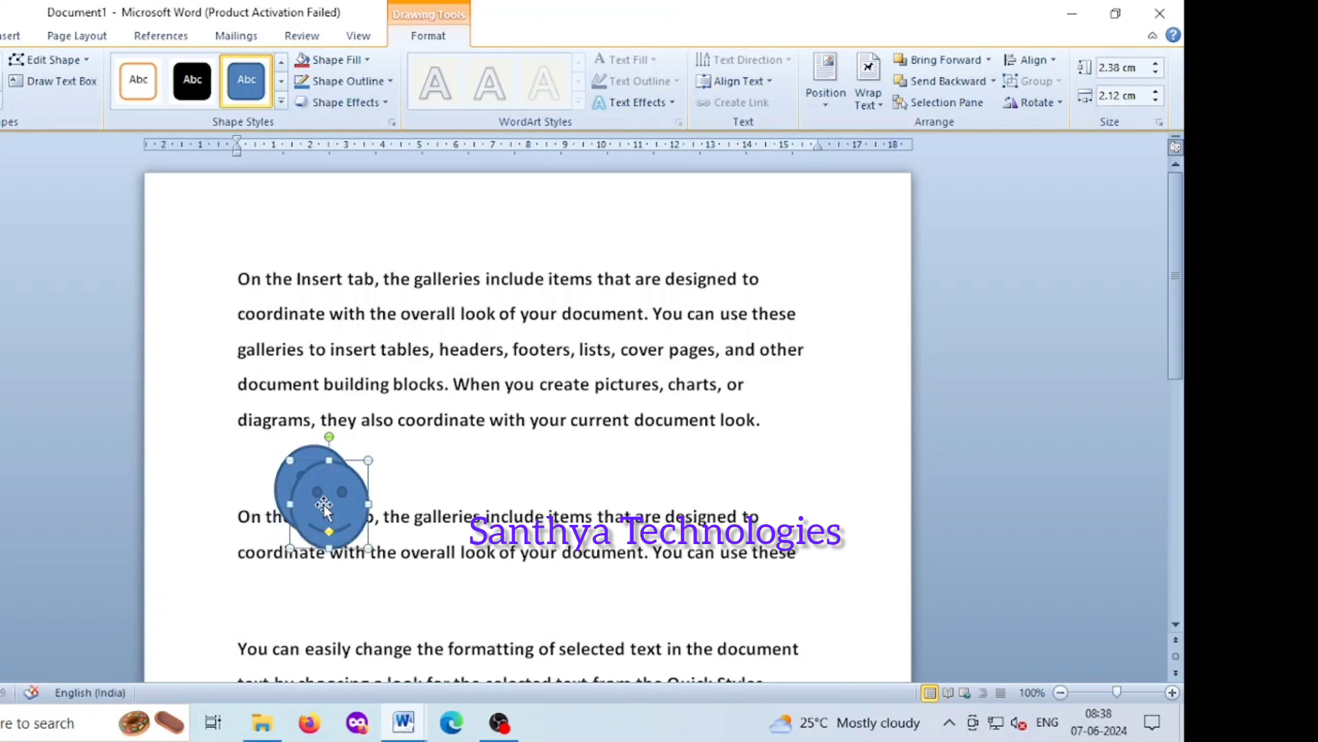
{"action": "left_click_drag", "start_coordinate": [323, 506], "coordinate": [375, 489]}
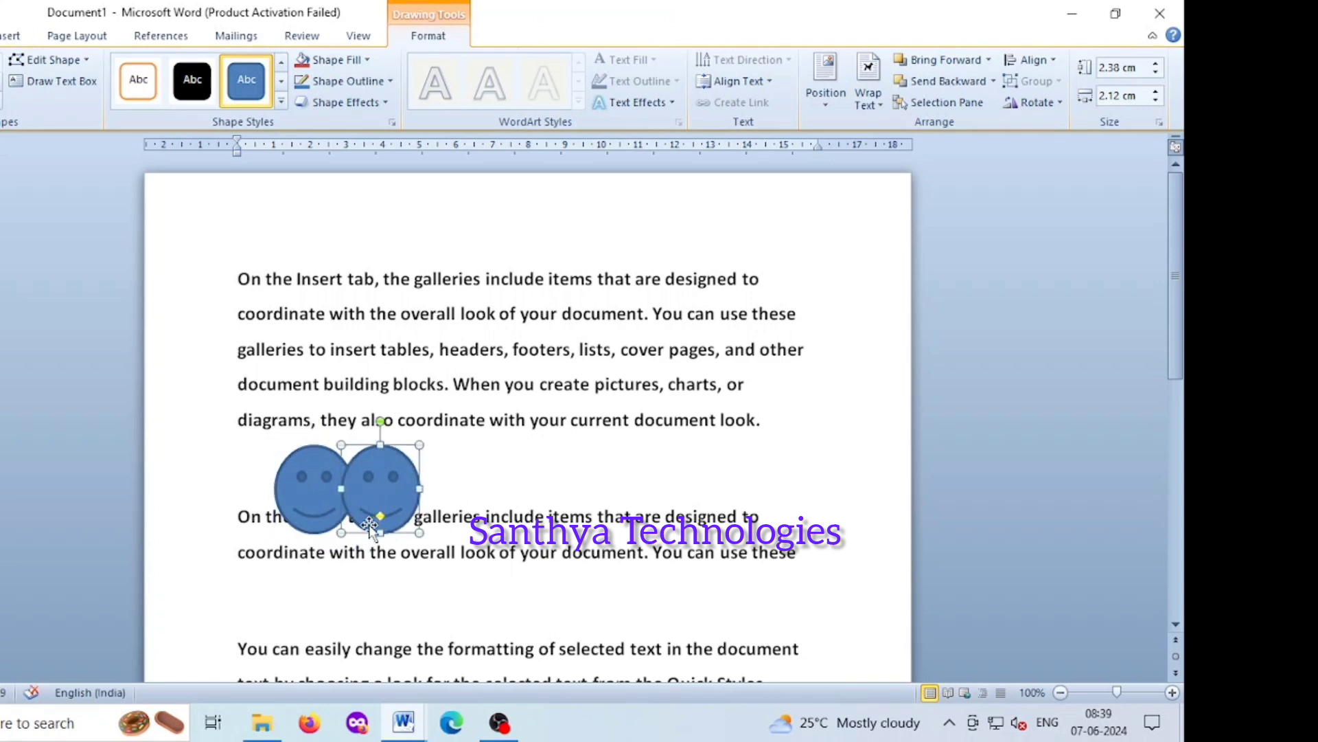
Delete both smiley face shapes below the first paragraph
{"action": "left_click", "coordinate": [315, 497]}
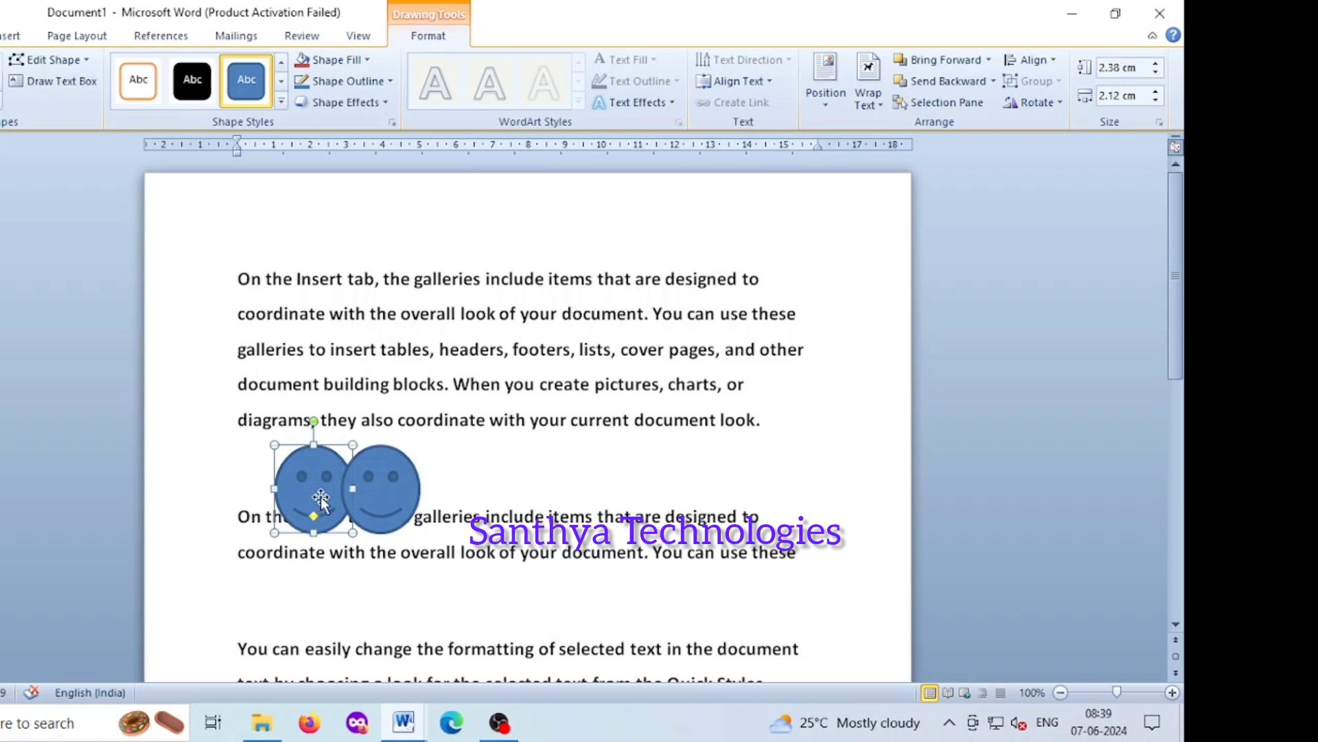
{"action": "left_click", "coordinate": [378, 506]}
{"action": "left_click", "coordinate": [338, 487]}
{"action": "left_click", "coordinate": [371, 492]}
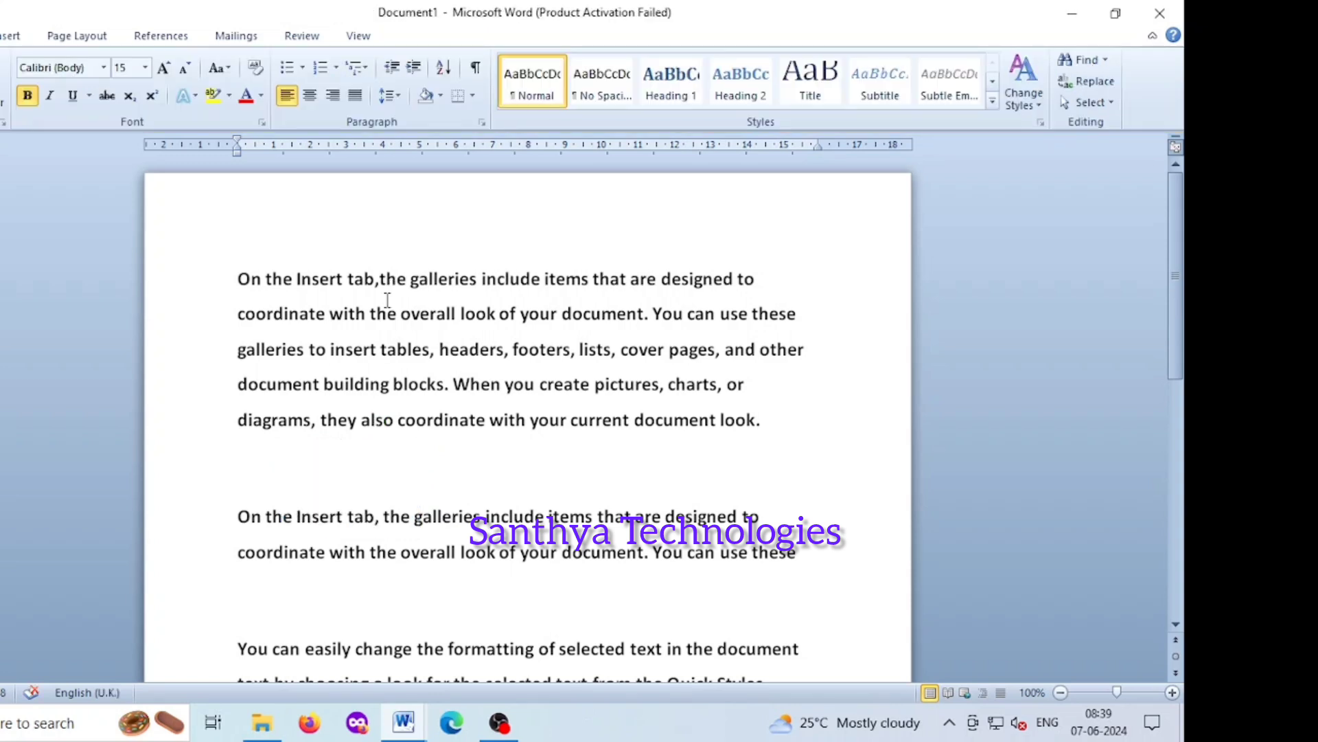
Split "On the Insert tab," at the start of the document into its own paragraph and centre it
{"action": "left_click", "coordinate": [383, 280]}
{"action": "key", "text": "Return"}
{"action": "left_click", "coordinate": [380, 278]}
{"action": "left_click_drag", "start_coordinate": [397, 275], "coordinate": [235, 280]}
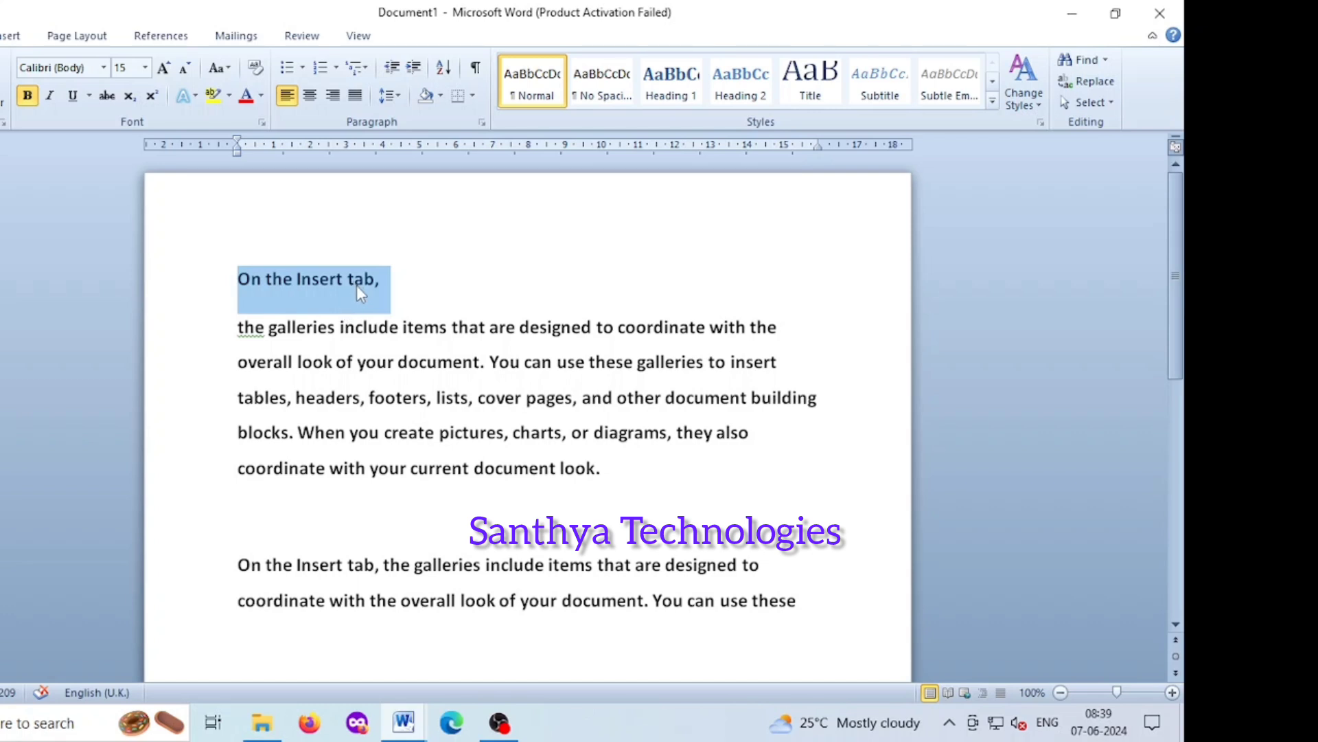
{"action": "key", "text": "ctrl+e"}
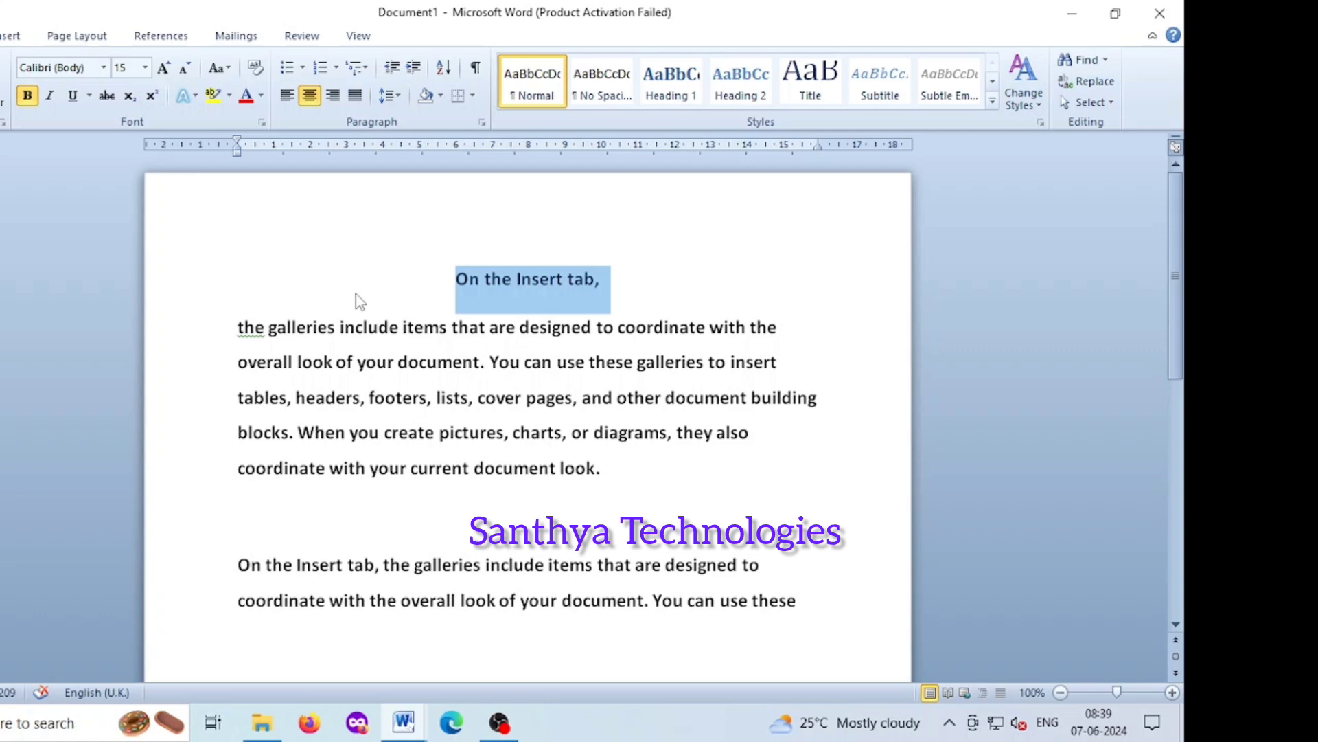
Find the occurrences of "On the Insert tab," in the document and end the search
{"action": "key", "text": "ctrl+f"}
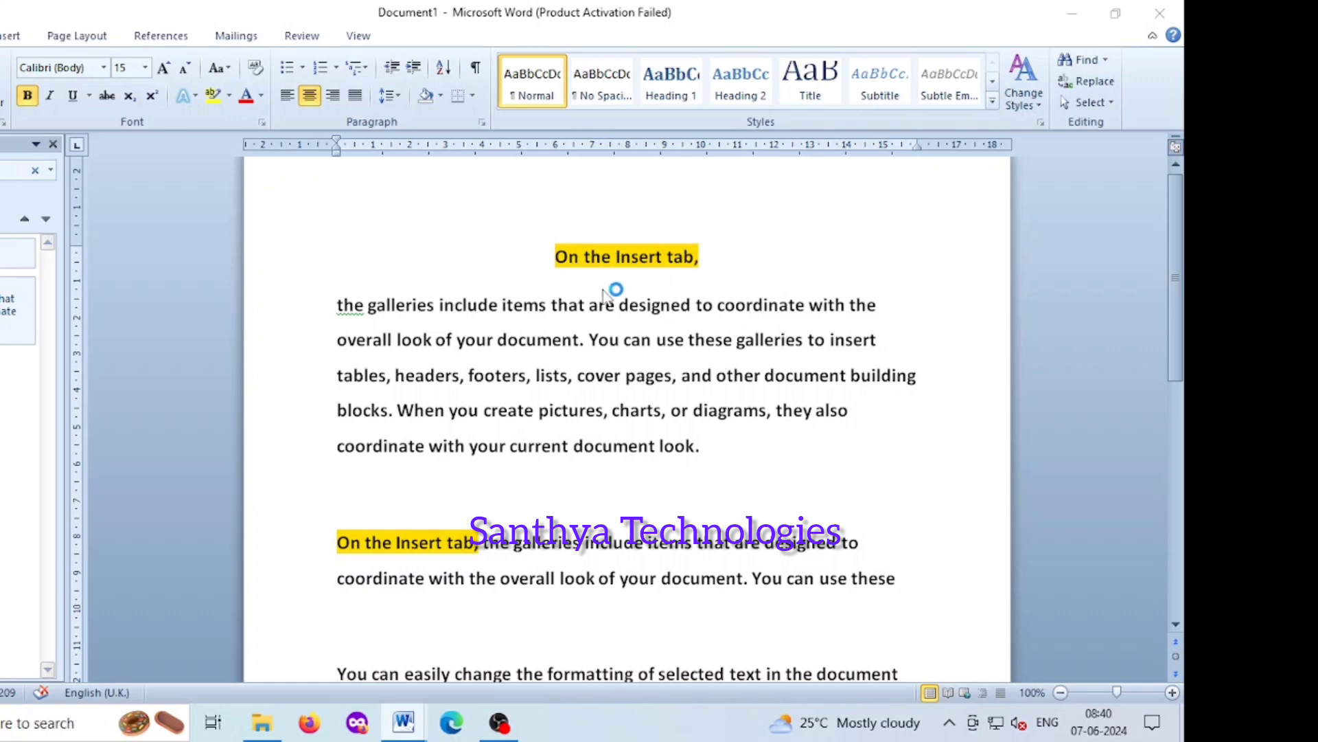
{"action": "scroll", "coordinate": [577, 405], "scroll_direction": "down", "scroll_amount": 4}
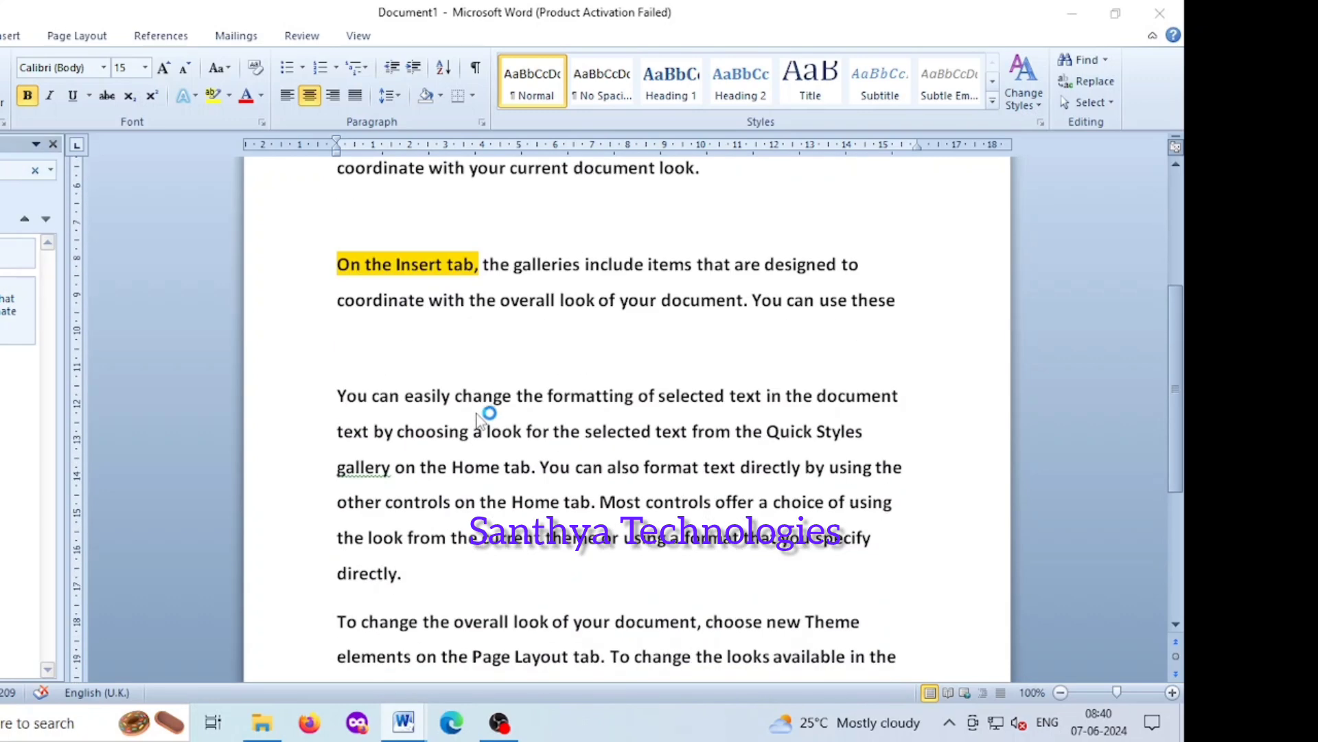
{"action": "scroll", "coordinate": [484, 414], "scroll_direction": "up", "scroll_amount": 2}
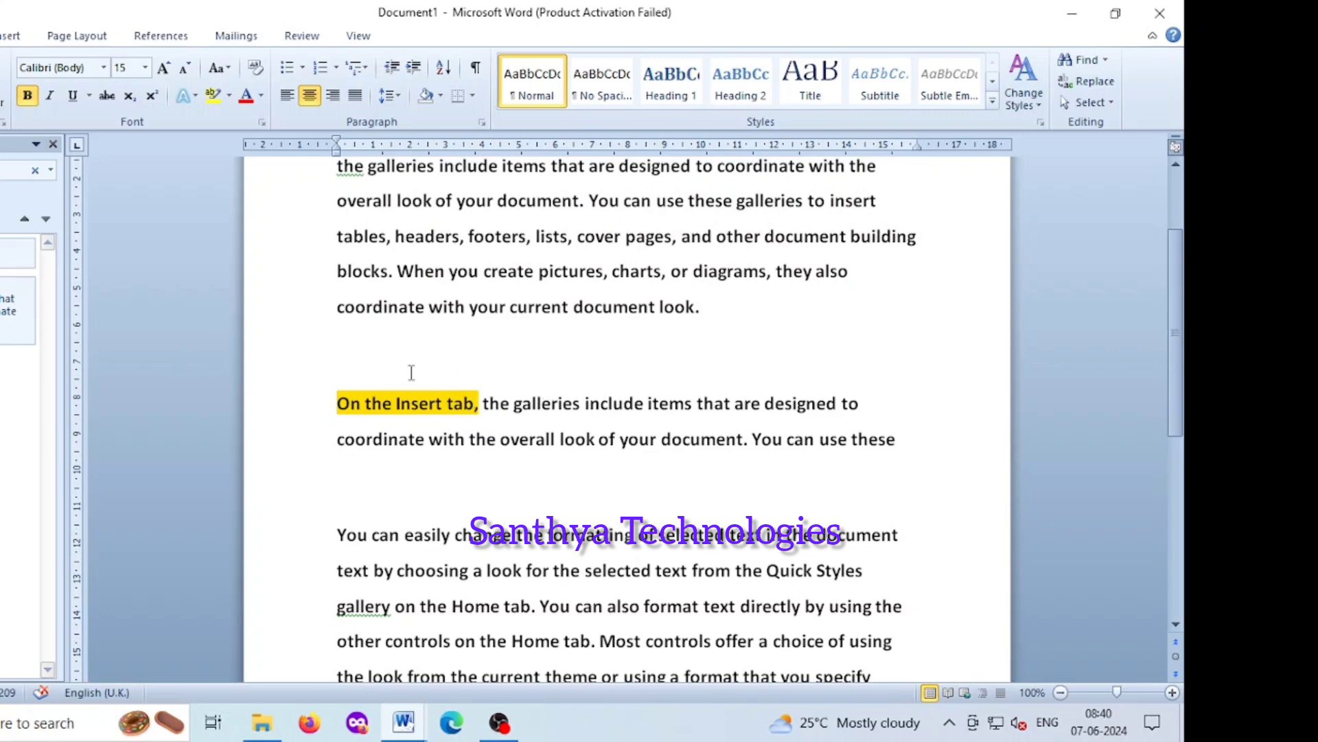
{"action": "left_click", "coordinate": [53, 144]}
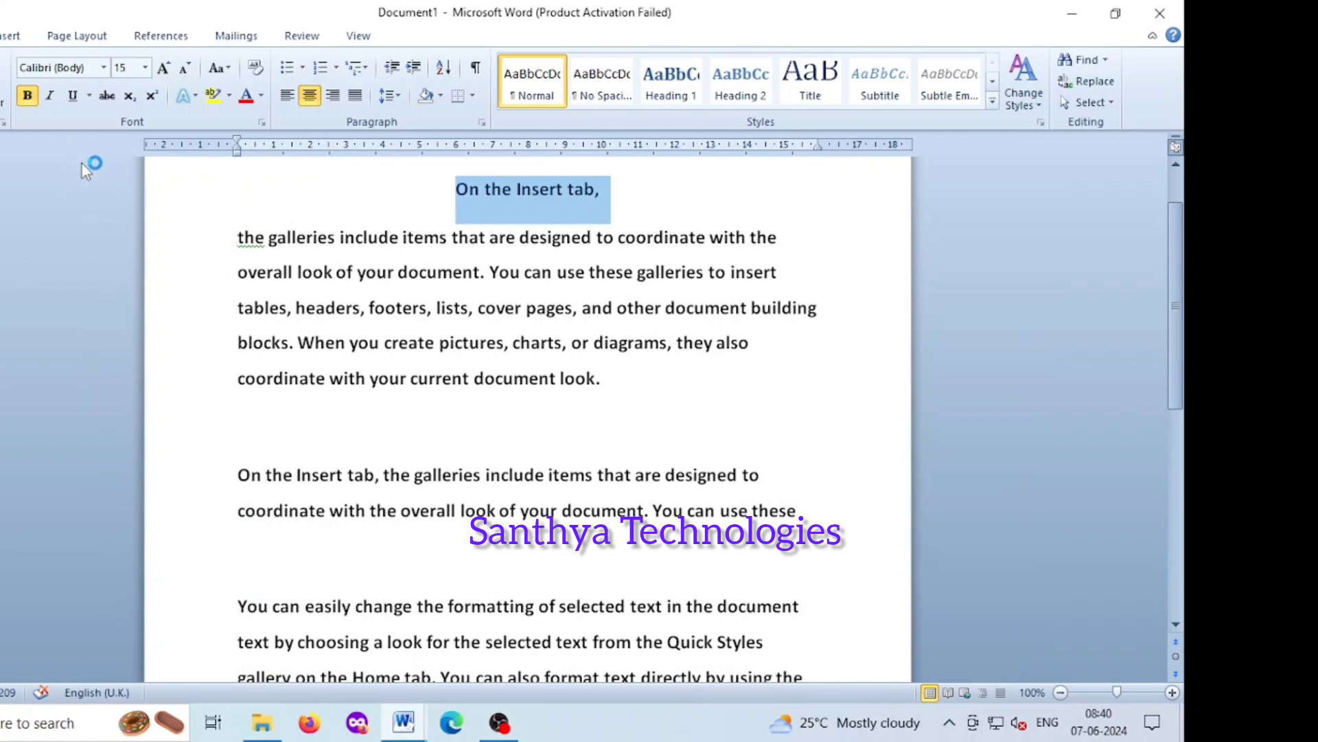
Inspect the Replace and Find options of the Find and Replace dialog and close it
{"action": "left_click", "coordinate": [1087, 81]}
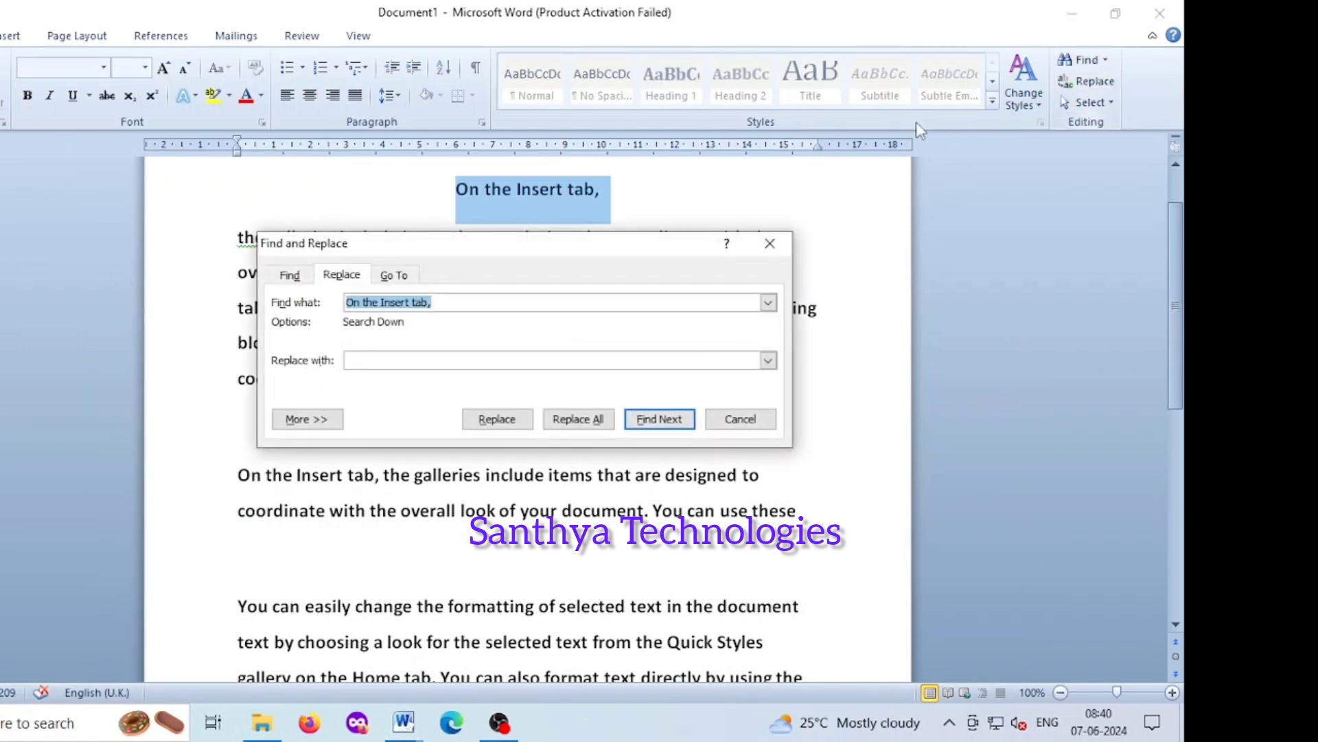
{"action": "left_click", "coordinate": [296, 278]}
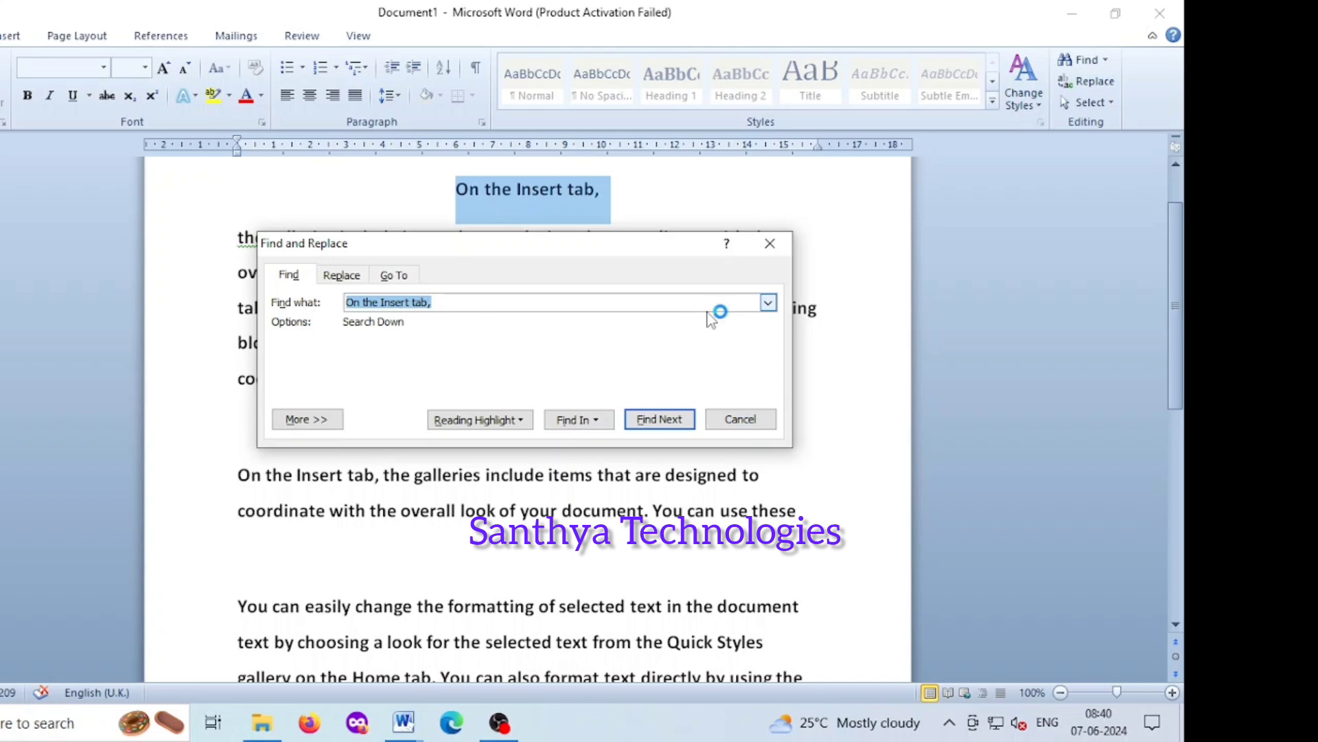
{"action": "left_click", "coordinate": [782, 244]}
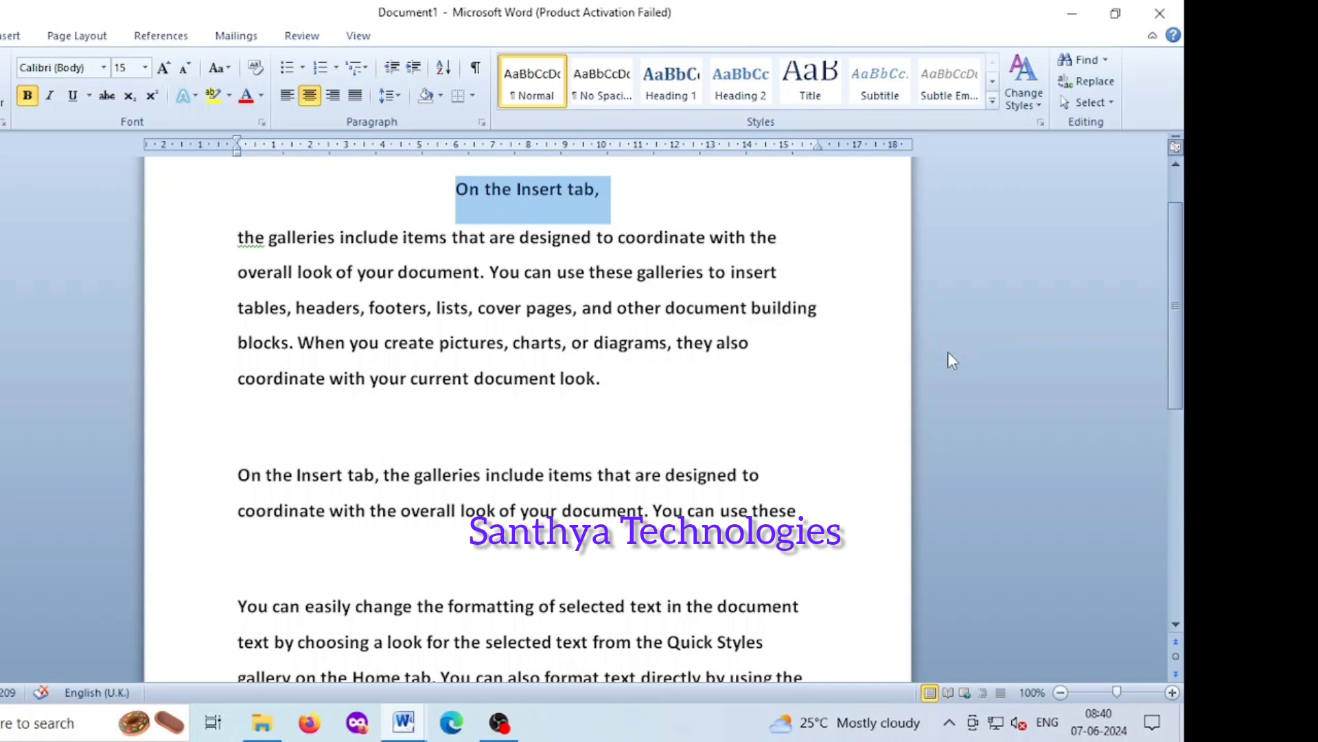
Try to go to page 40 with Go To and close the dialog
{"action": "key", "text": "ctrl+g"}
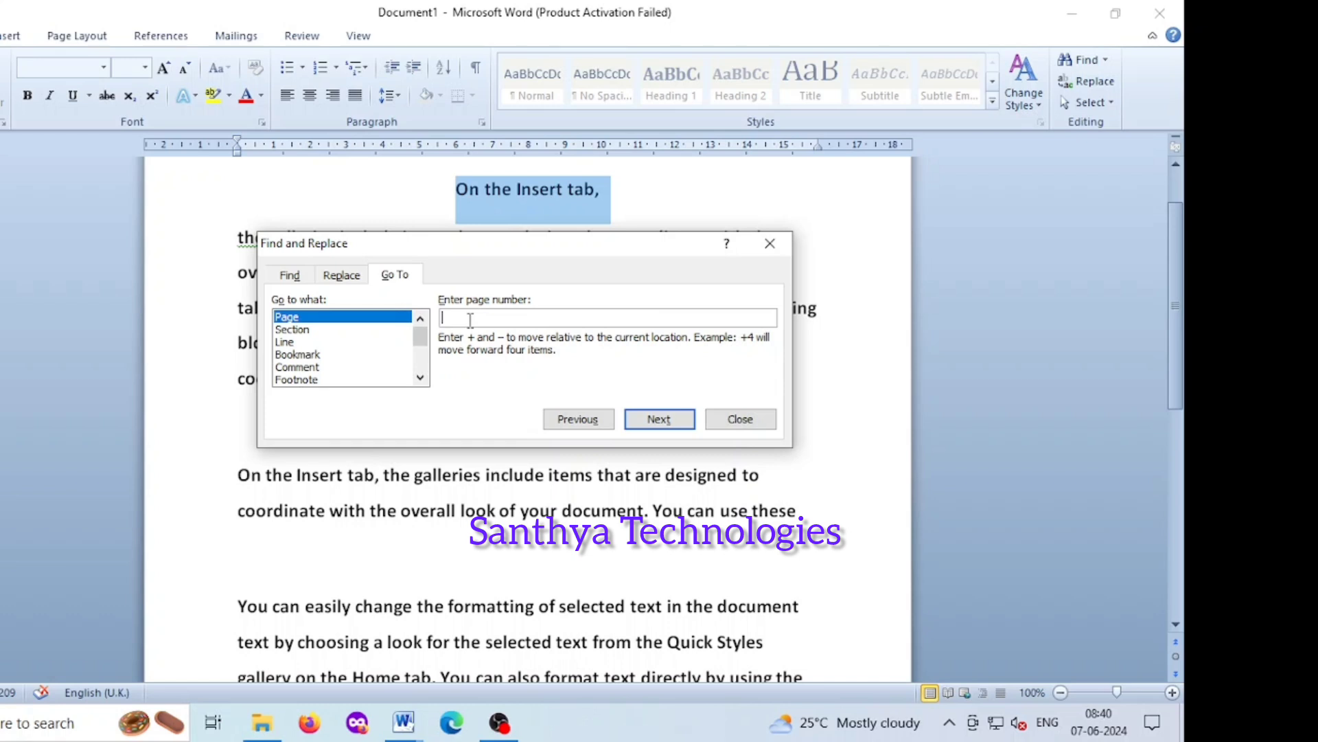
{"action": "type", "text": "40"}
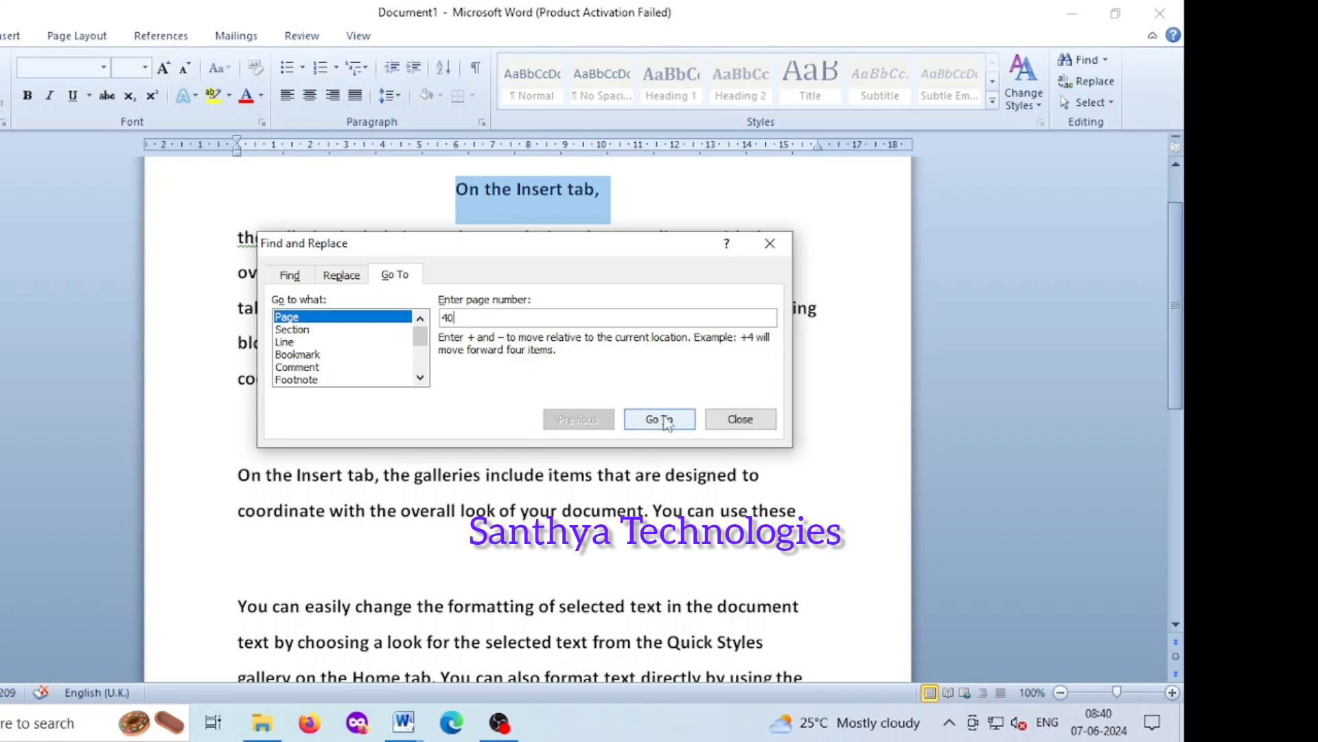
{"action": "left_click", "coordinate": [664, 422]}
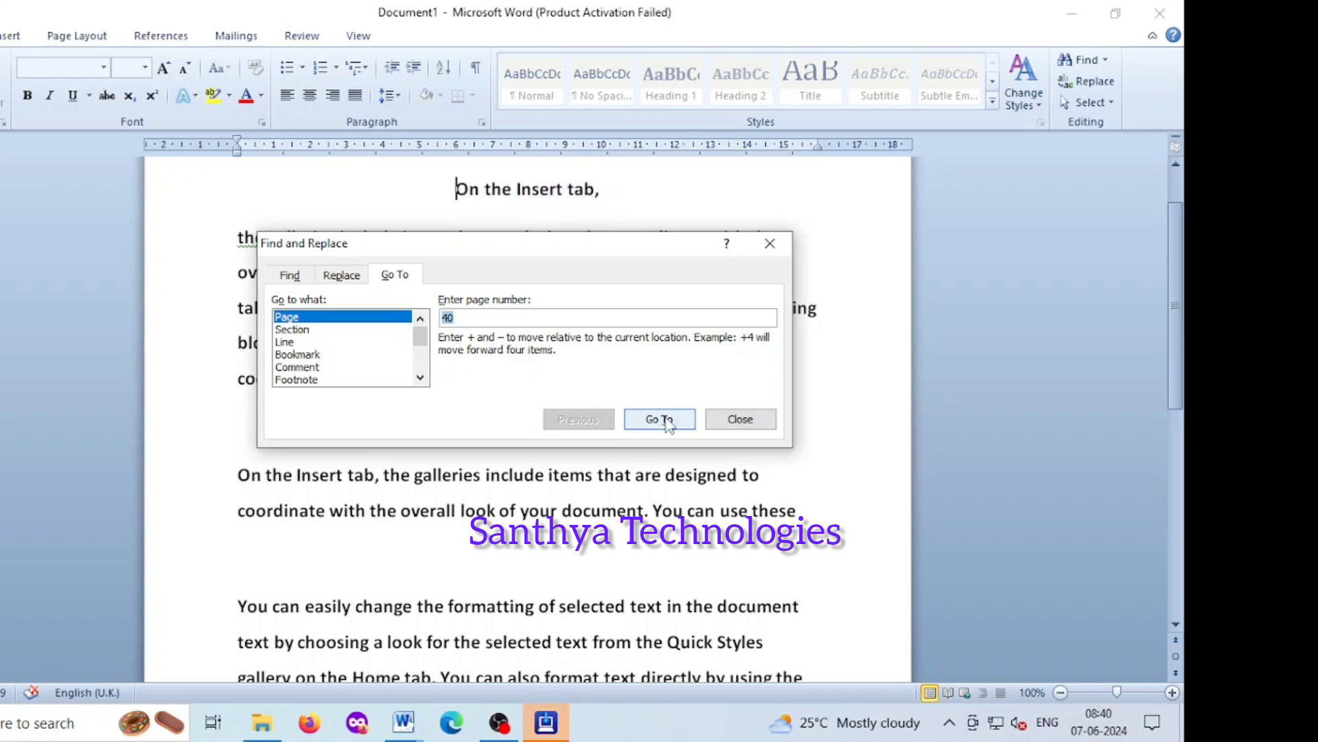
{"action": "left_click", "coordinate": [741, 419]}
Remove the blank line after the paragraph ending in "current document look."
{"action": "scroll", "coordinate": [475, 340], "scroll_direction": "down", "scroll_amount": 1}
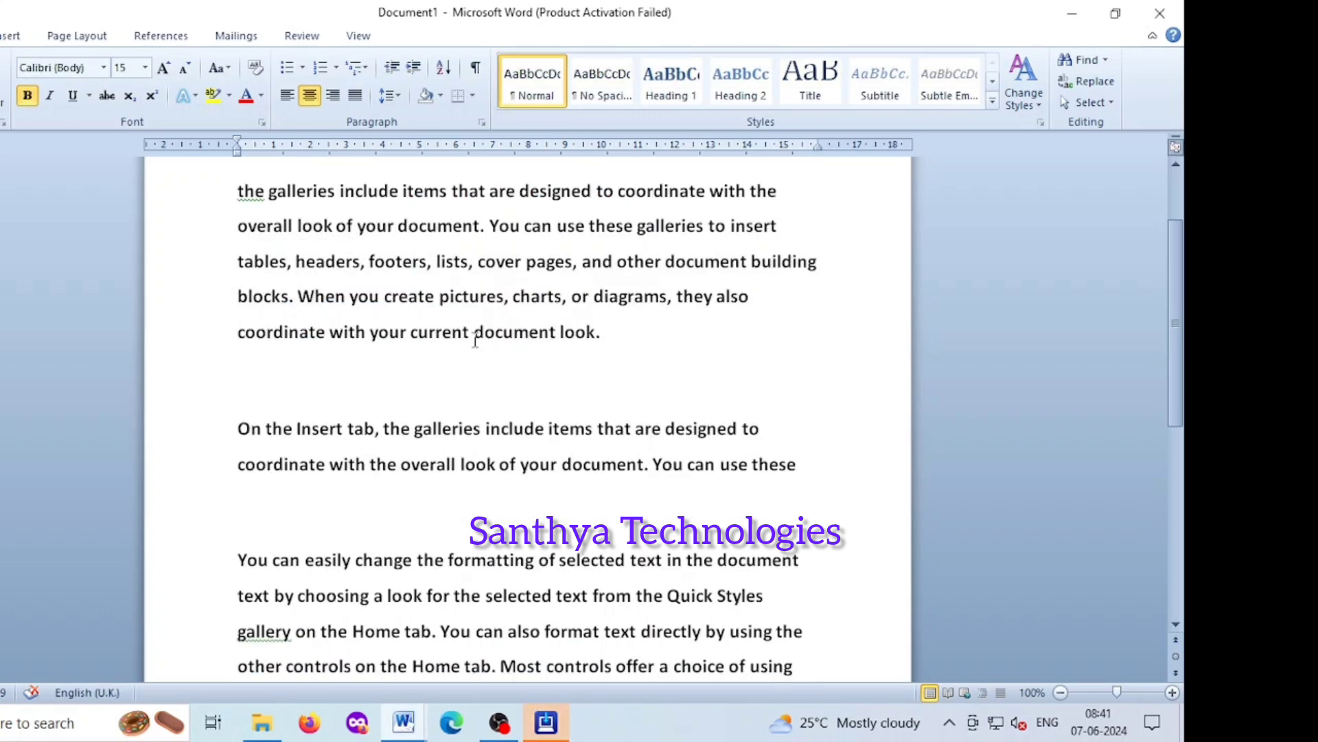
{"action": "left_click", "coordinate": [616, 340]}
{"action": "key", "text": "Delete"}
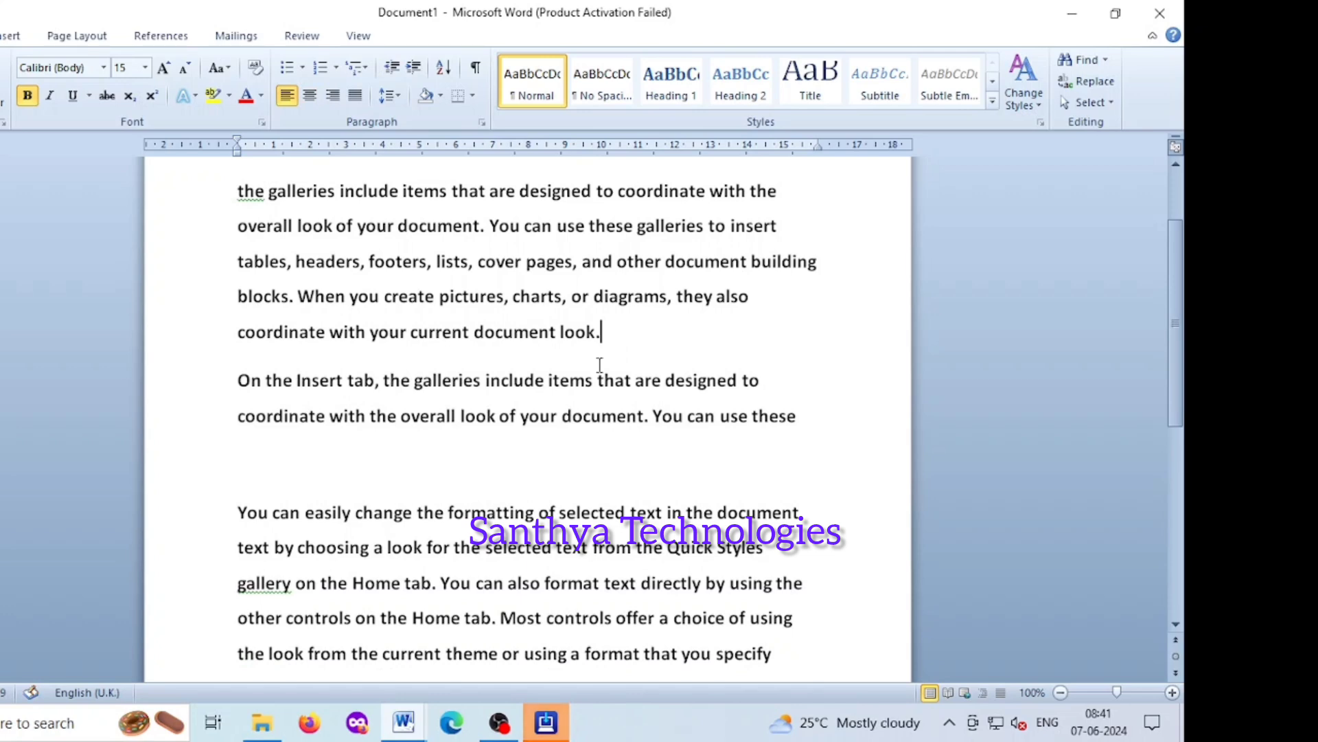
View the Replace options with "On the Insert tab," as the search text and cancel without replacing anything
{"action": "scroll", "coordinate": [614, 417], "scroll_direction": "up", "scroll_amount": 3}
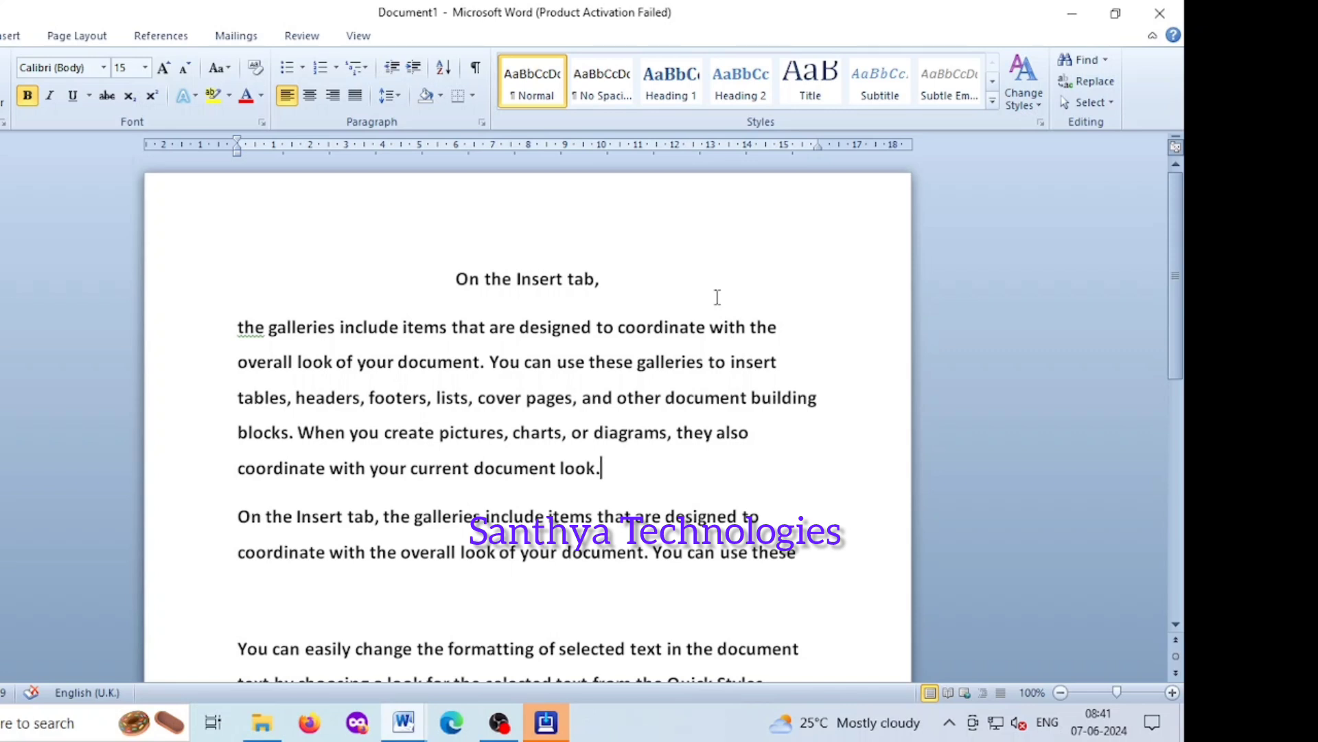
{"action": "key", "text": "ctrl+h"}
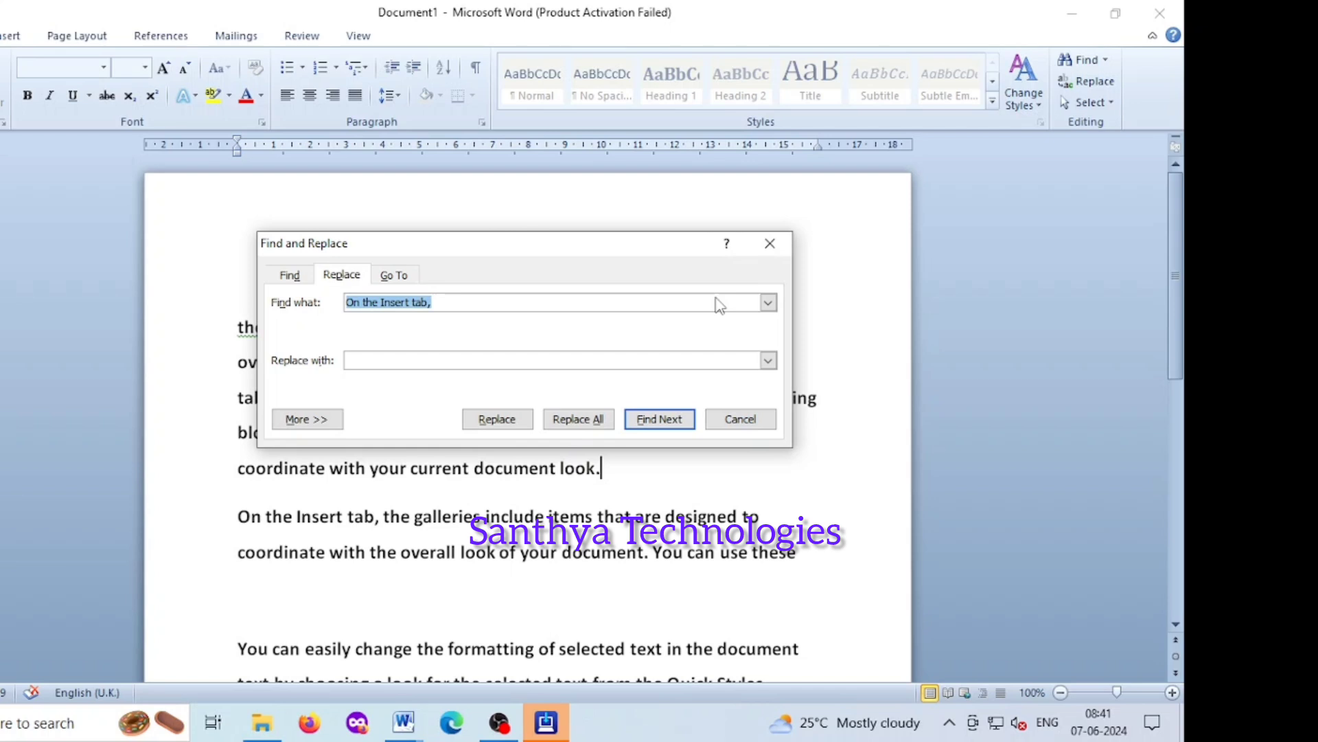
{"action": "left_click", "coordinate": [750, 414]}
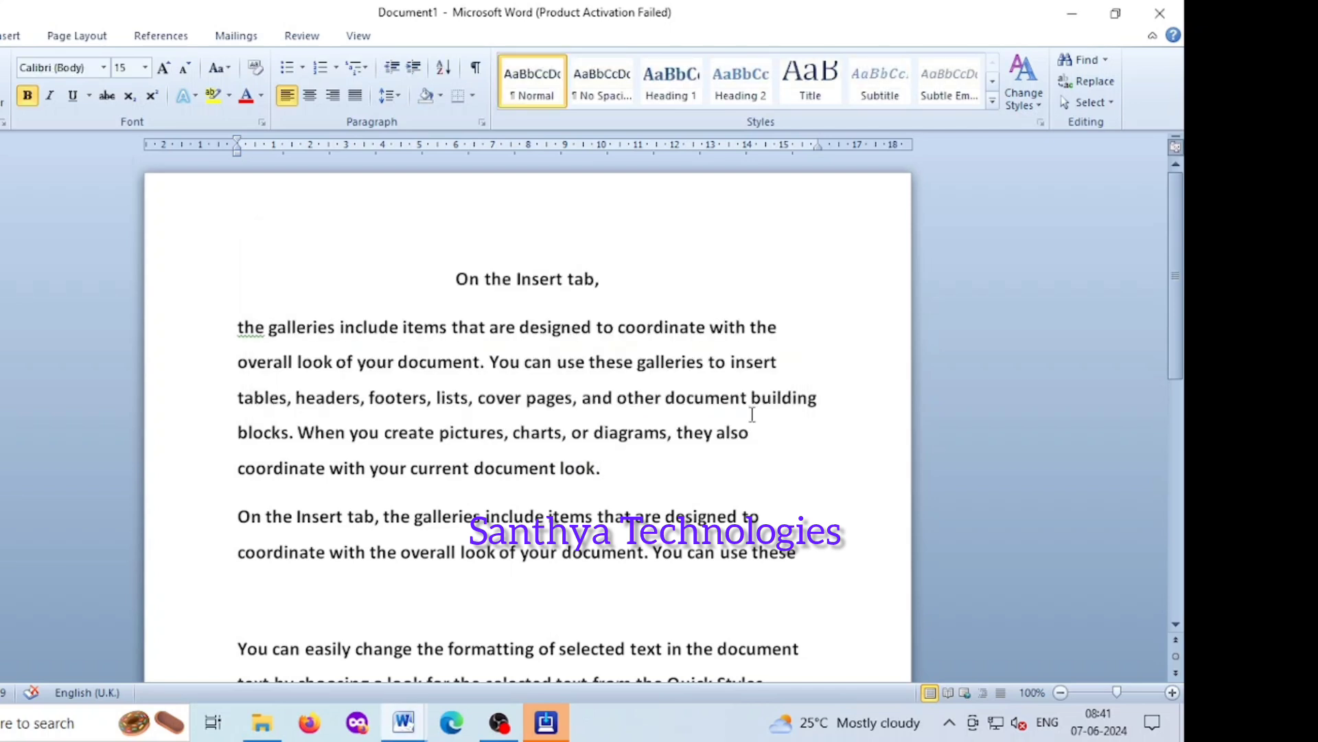
Italicize the centred line "On the Insert tab,"
{"action": "left_click_drag", "start_coordinate": [445, 279], "coordinate": [607, 287]}
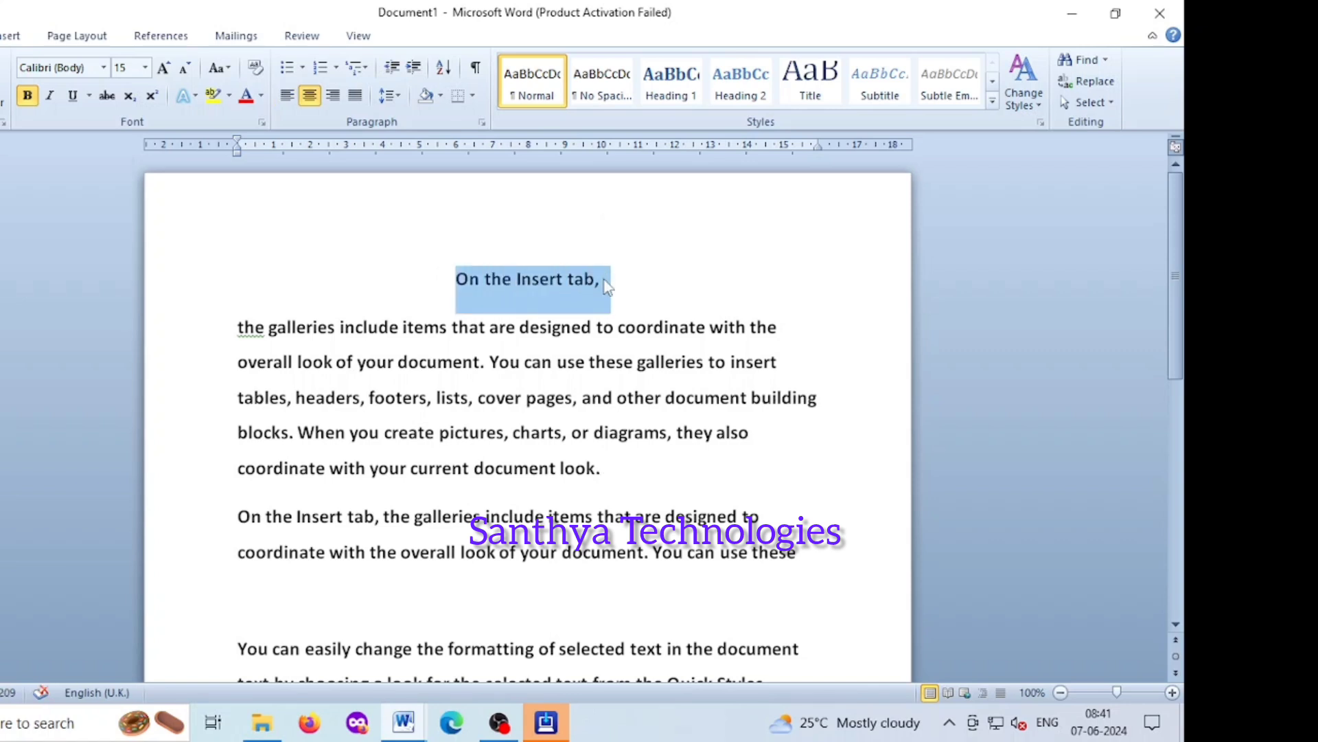
{"action": "key", "text": "ctrl+i"}
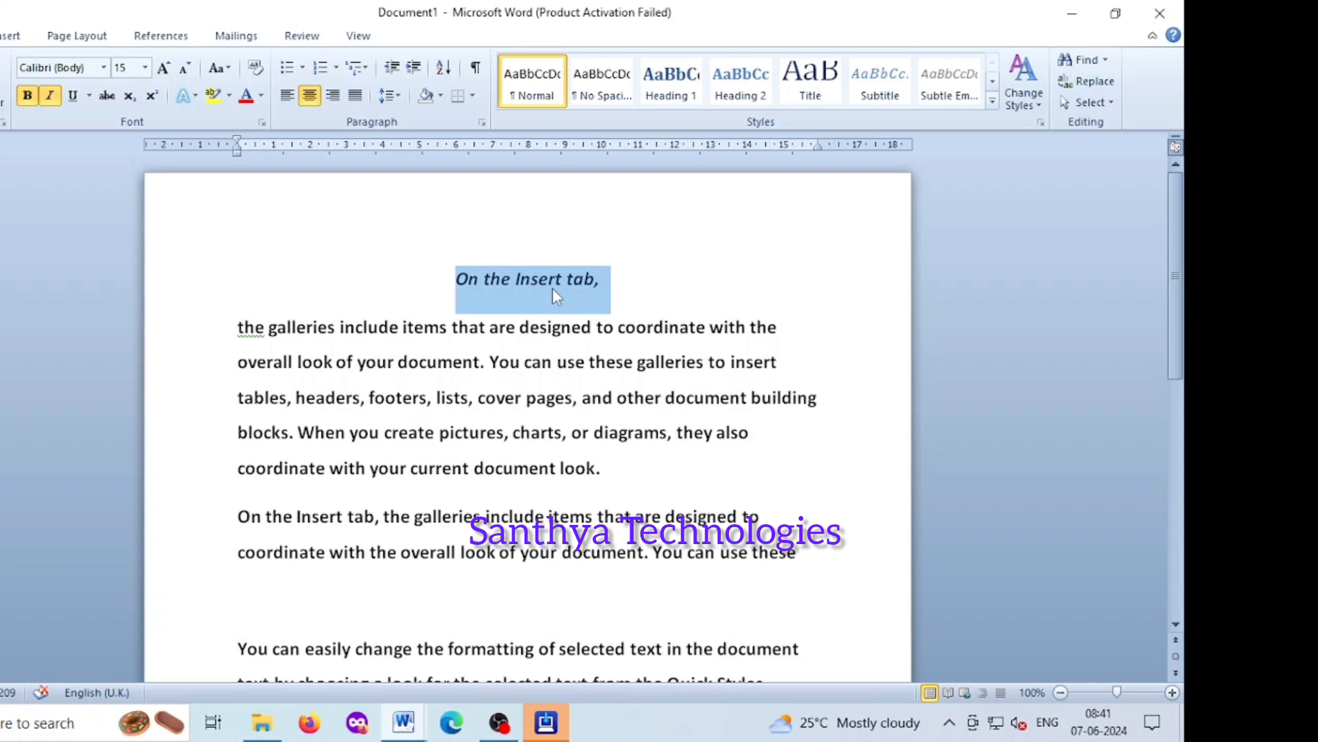
Justify the paragraph beginning "the galleries include items"
{"action": "left_click", "coordinate": [592, 480]}
{"action": "left_click_drag", "start_coordinate": [243, 326], "coordinate": [725, 472]}
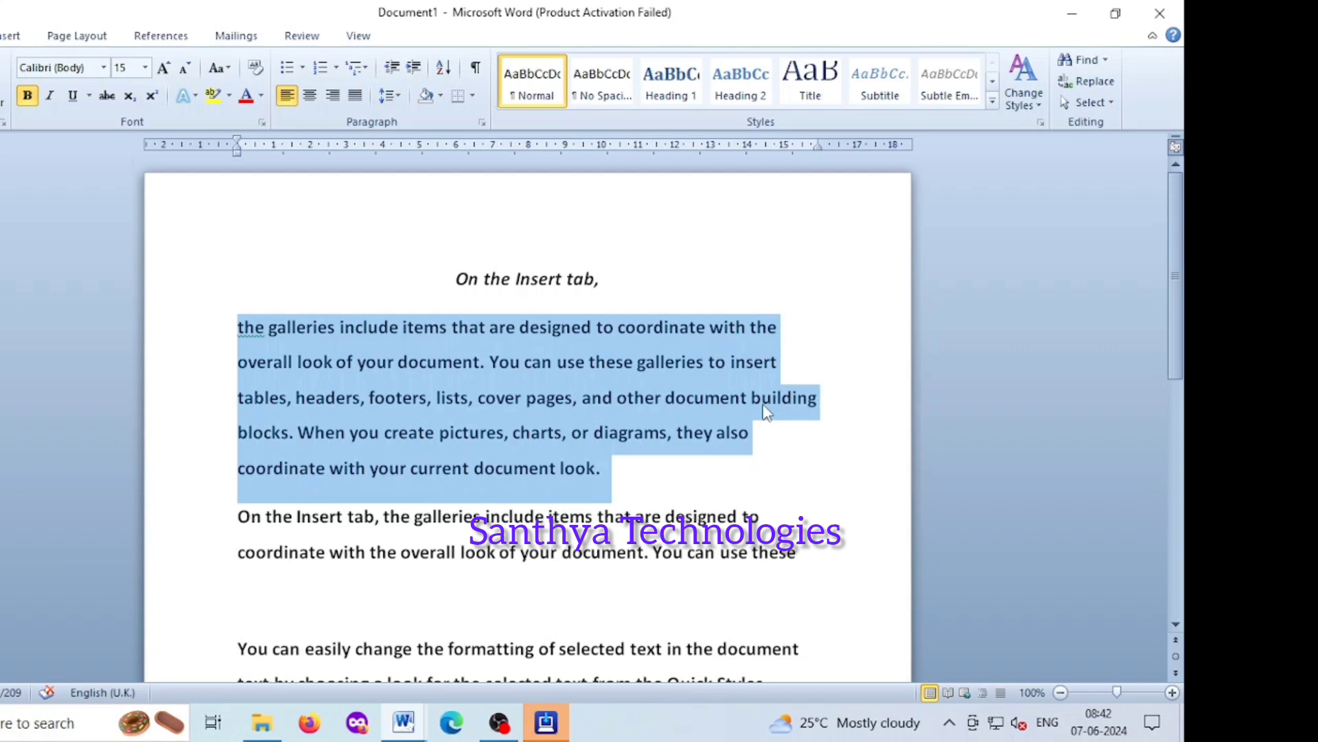
{"action": "key", "text": "ctrl+j"}
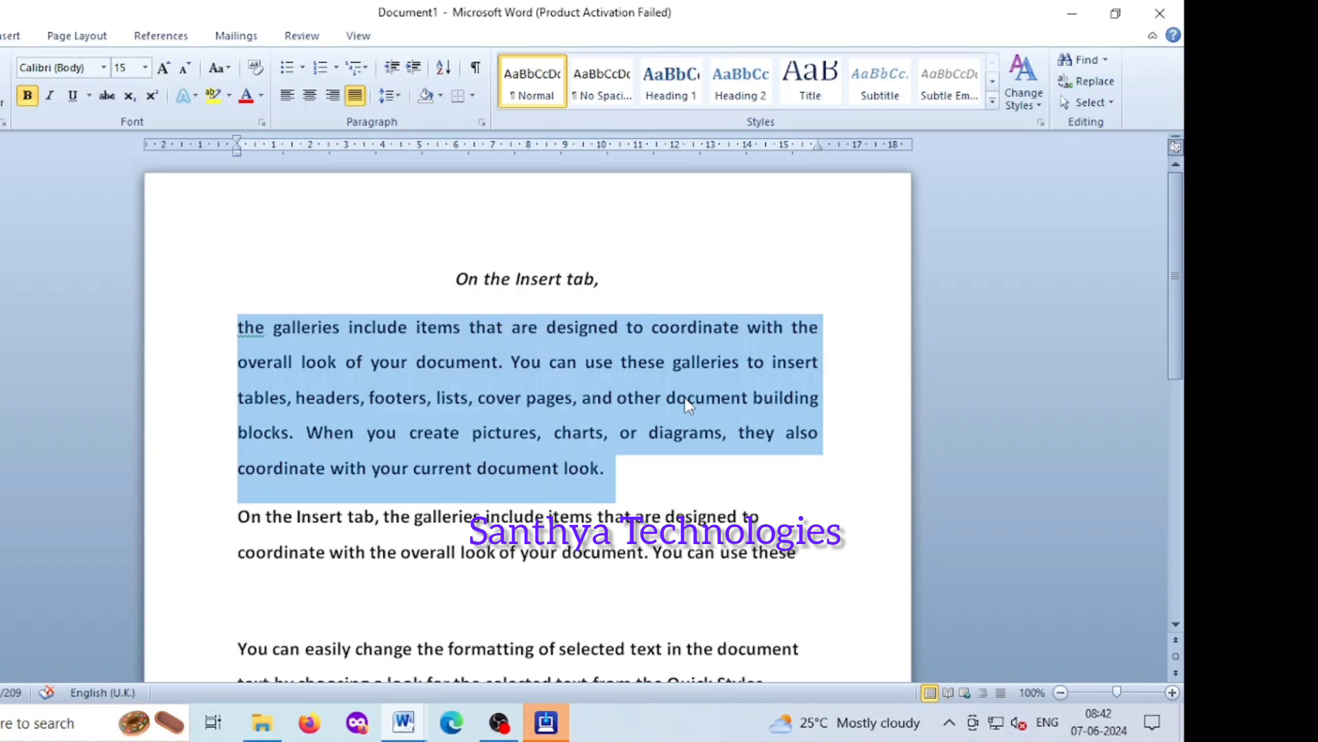
View the Insert Hyperlink options for the justified paragraph and close them without adding a link
{"action": "key", "text": "ctrl+k"}
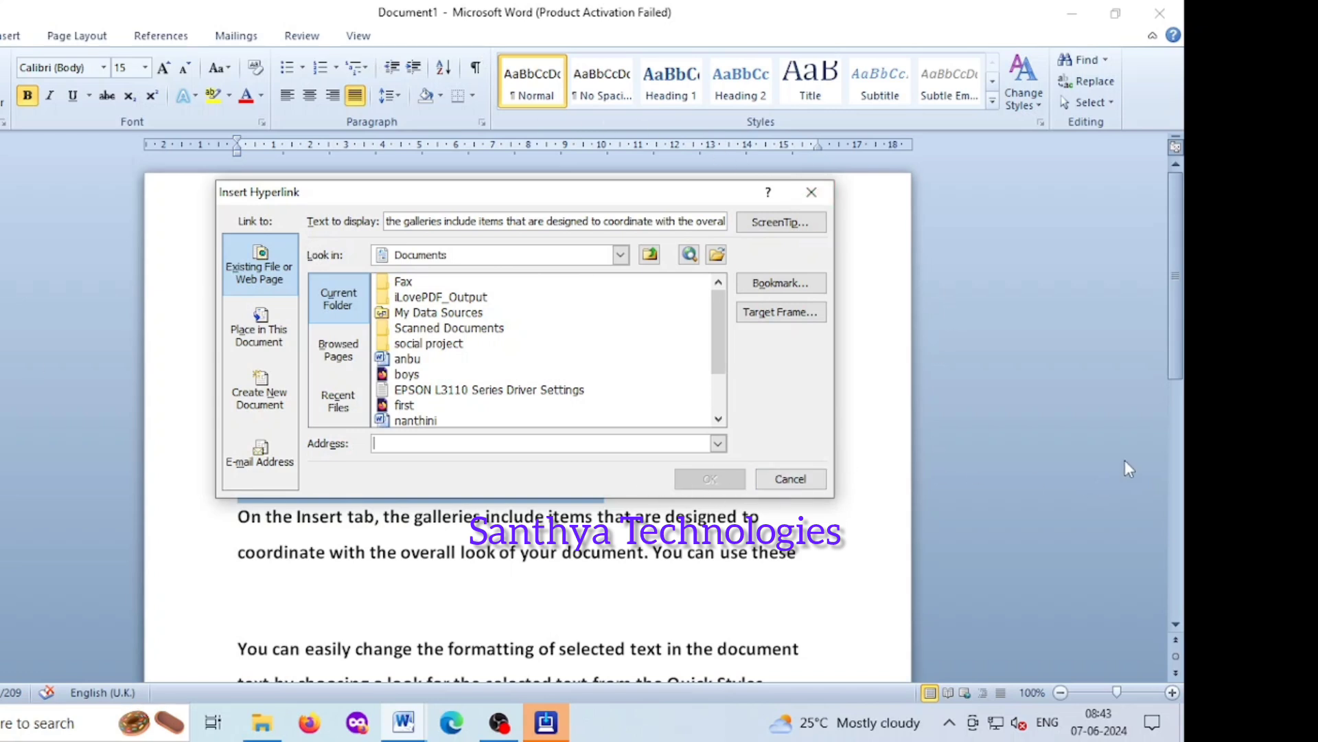
{"action": "left_click", "coordinate": [812, 192]}
{"action": "left_click", "coordinate": [743, 397]}
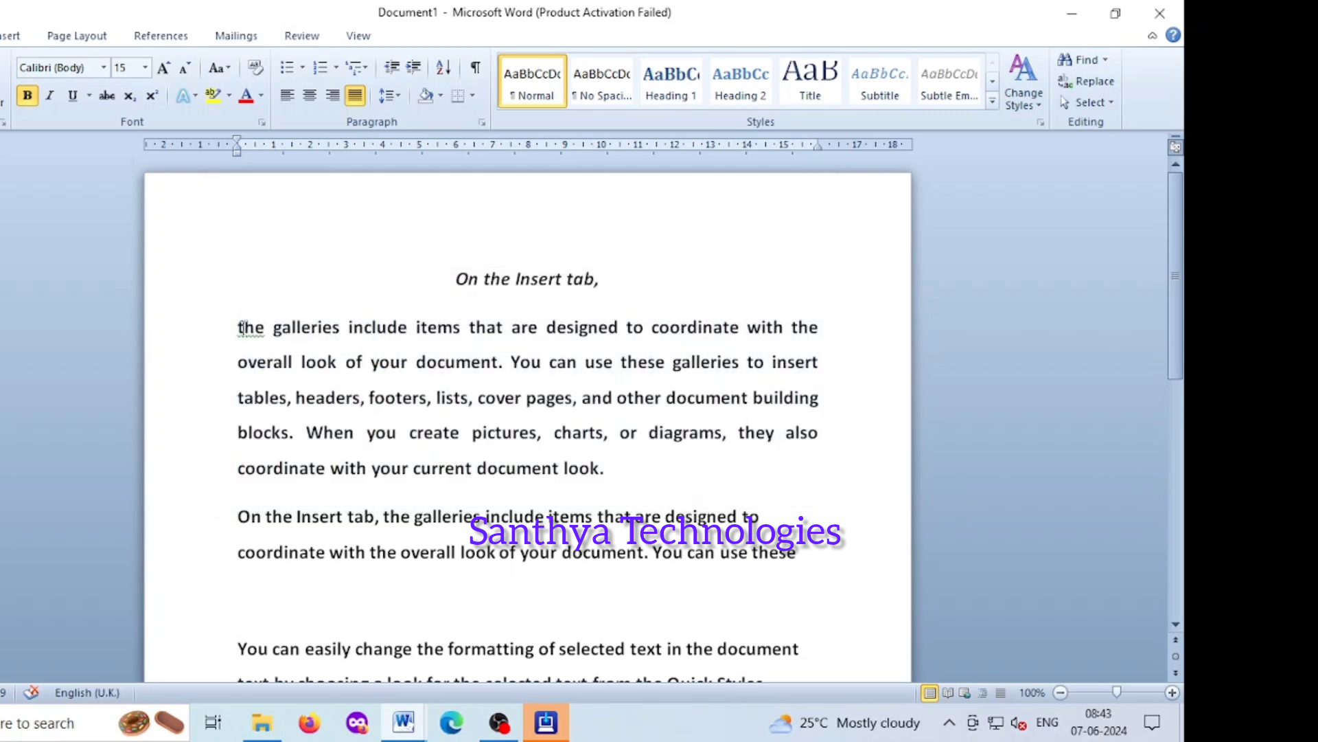
Left-align the paragraph beginning "the galleries include items" and increase its left indent by four levels
{"action": "left_click_drag", "start_coordinate": [237, 328], "coordinate": [633, 471]}
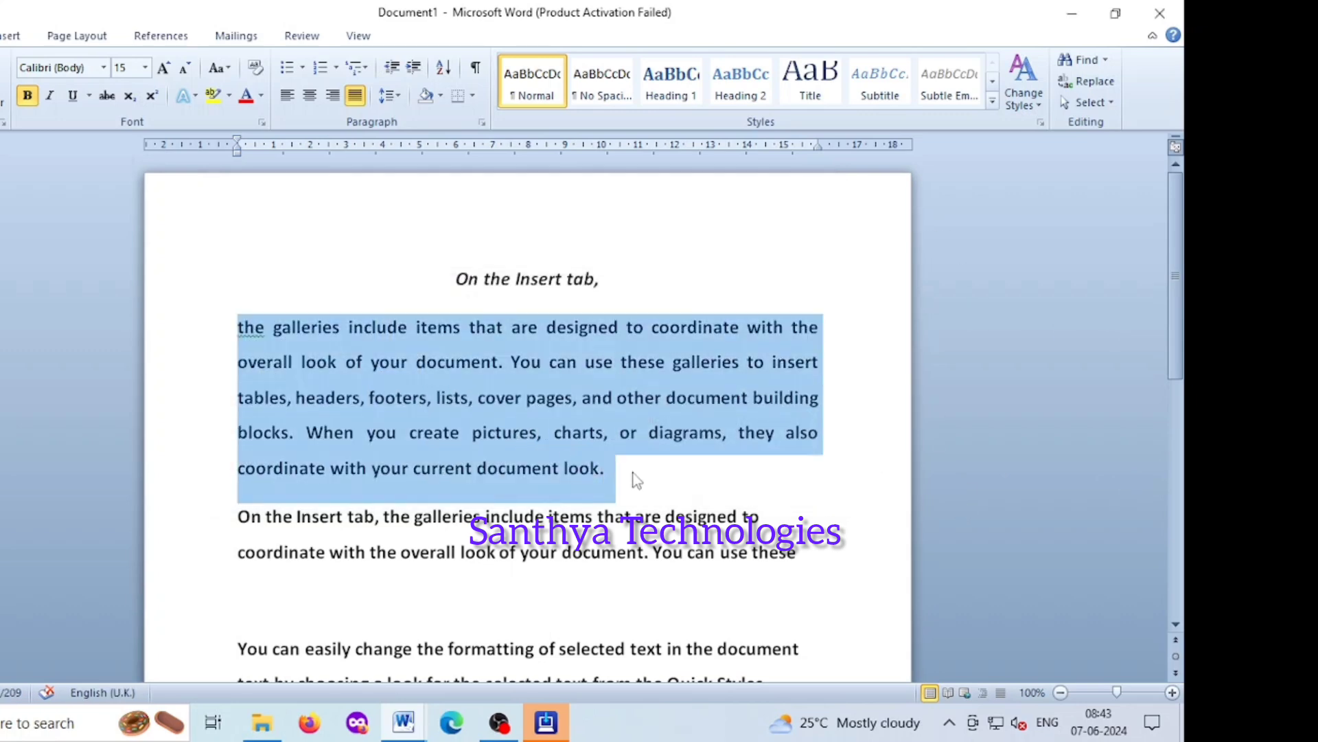
{"action": "key", "text": "ctrl+l"}
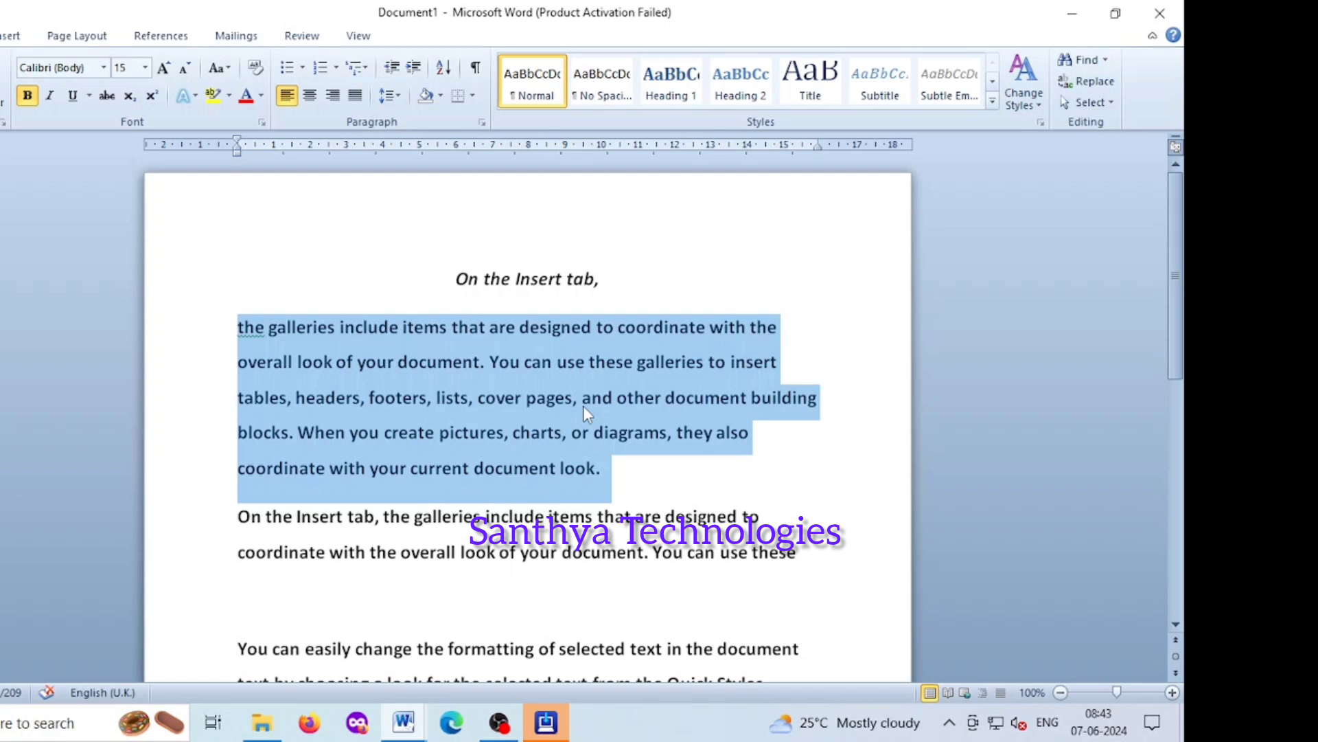
{"action": "key", "text": "ctrl+m"}
{"action": "key", "text": "ctrl+m"}
{"action": "key", "text": "ctrl+m"}
{"action": "key", "text": "ctrl+m"}
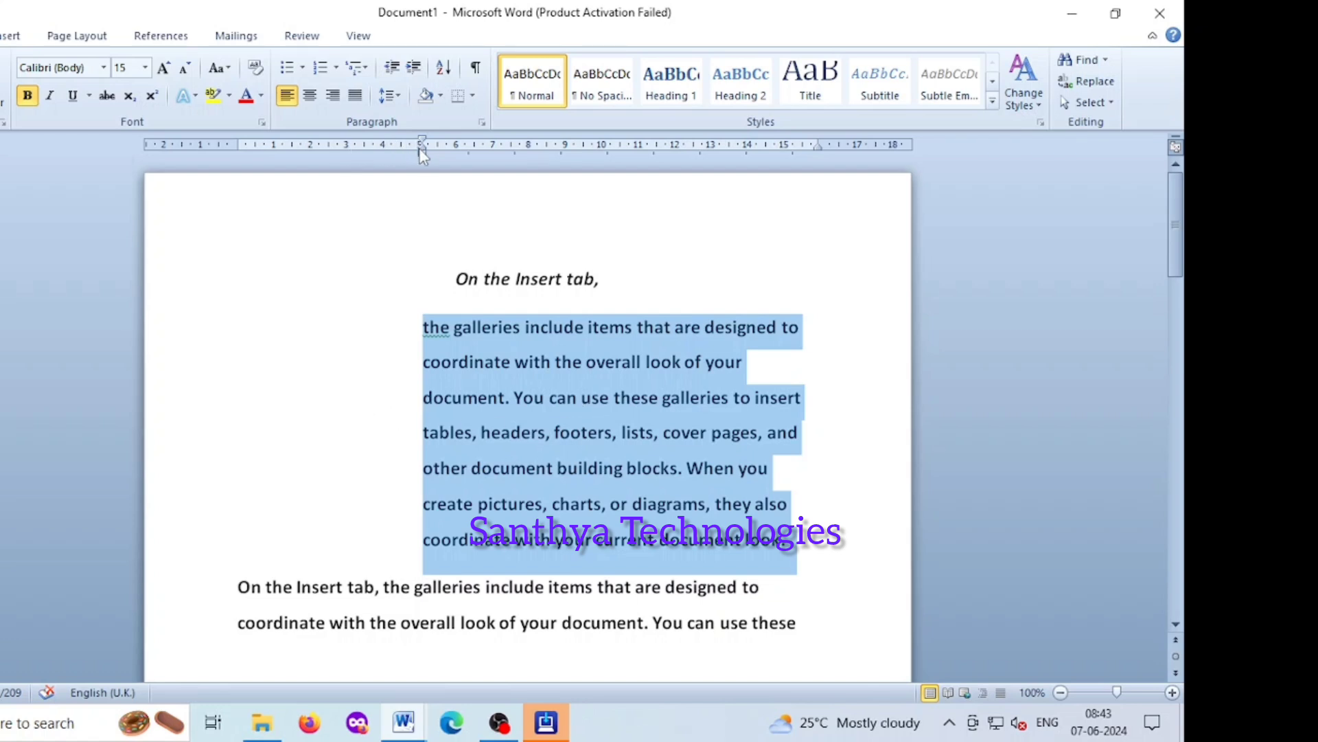
Move the paragraph's hanging and first-line indents back to the left margin at 0 on the ruler
{"action": "left_click_drag", "start_coordinate": [422, 150], "coordinate": [237, 150]}
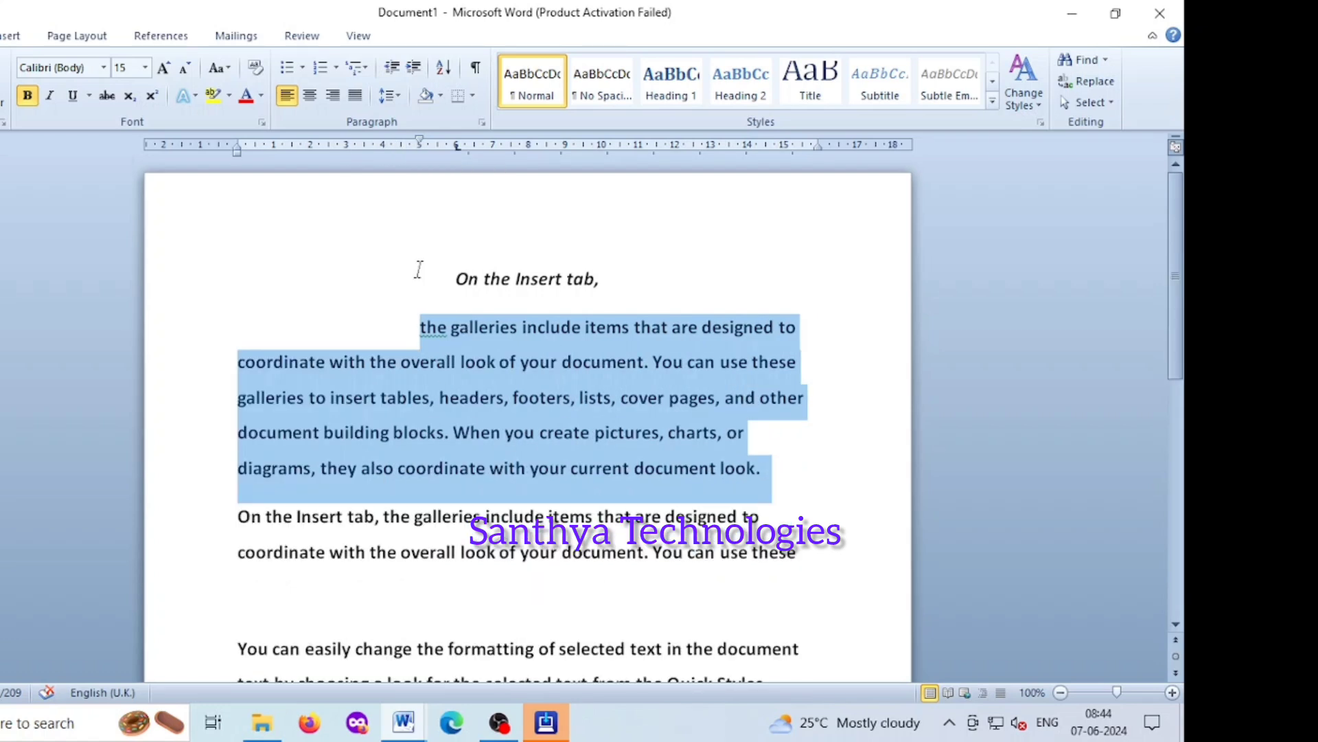
{"action": "left_click_drag", "start_coordinate": [422, 146], "coordinate": [237, 146]}
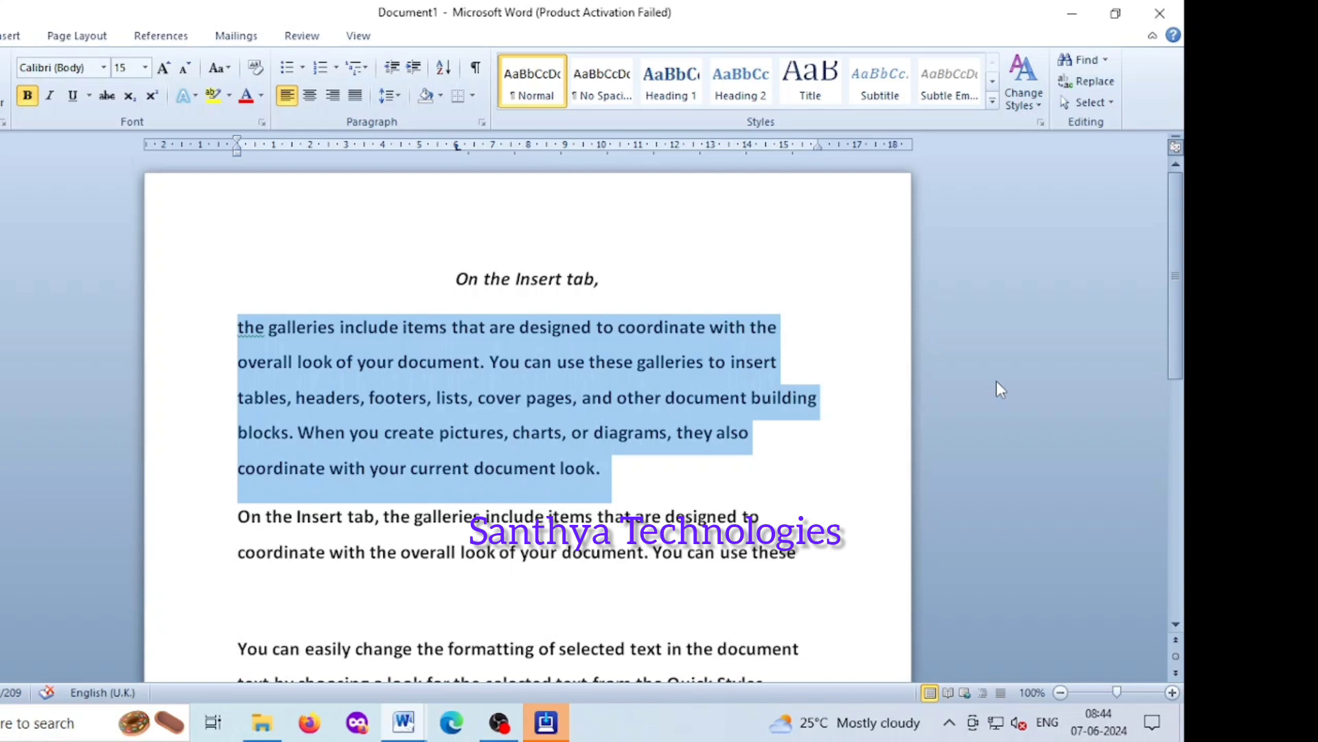
Create a new blank document and close it to return to the sample text
{"action": "left_click", "coordinate": [806, 479]}
{"action": "key", "text": "ctrl+n"}
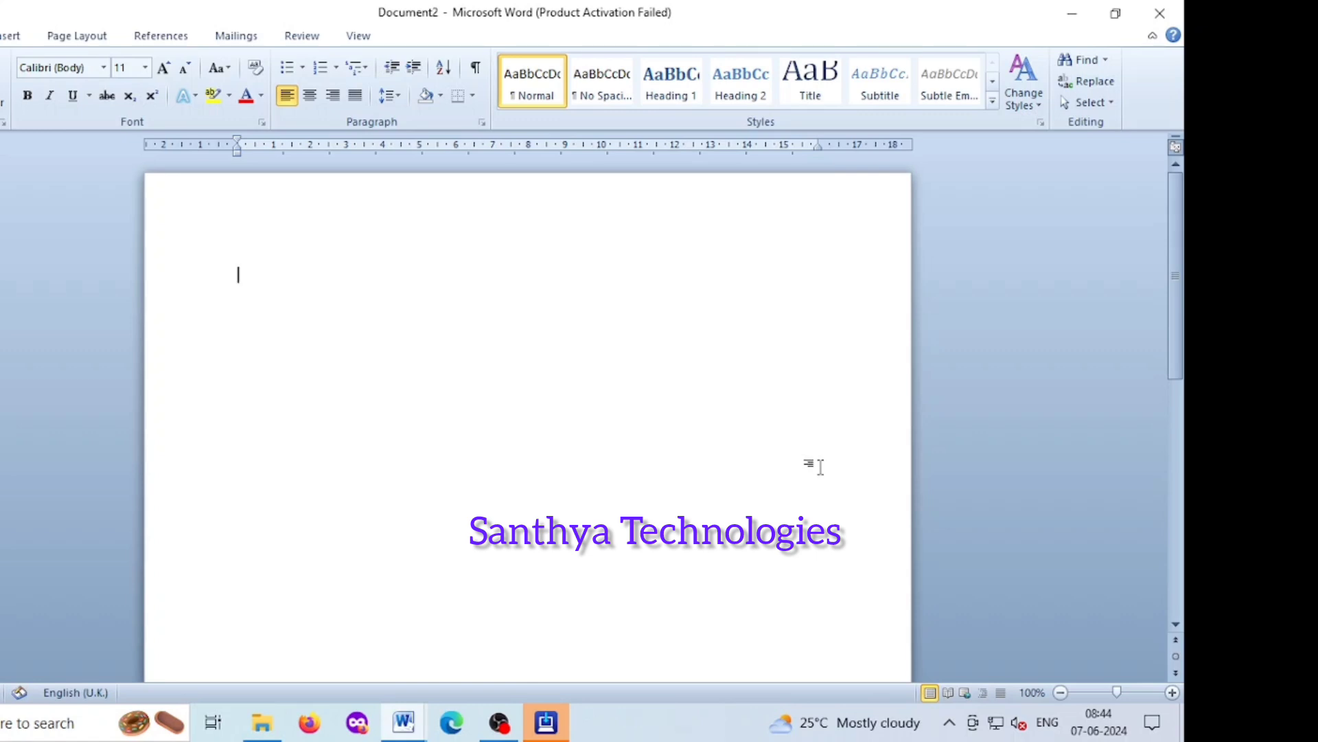
{"action": "left_click", "coordinate": [1159, 16]}
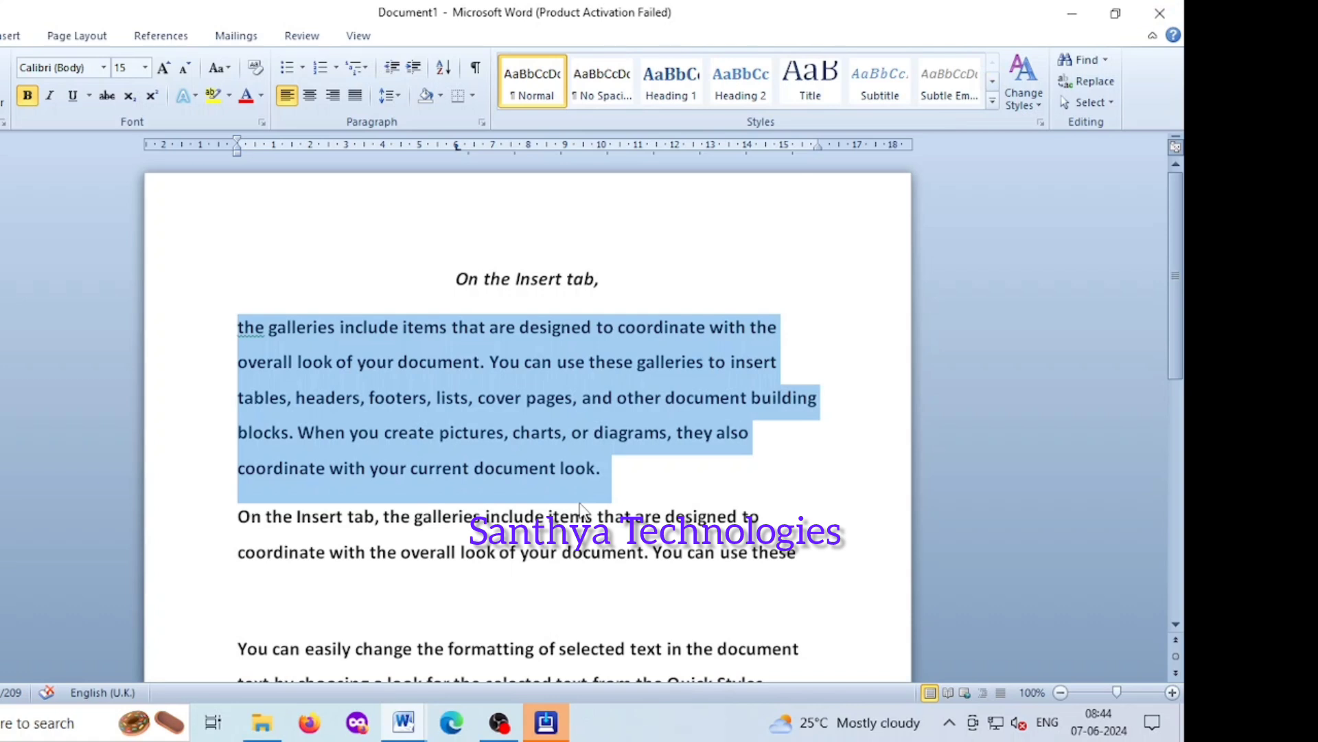
View the Open dialog and the print settings, and return to the document without opening or printing anything
{"action": "key", "text": "ctrl+o"}
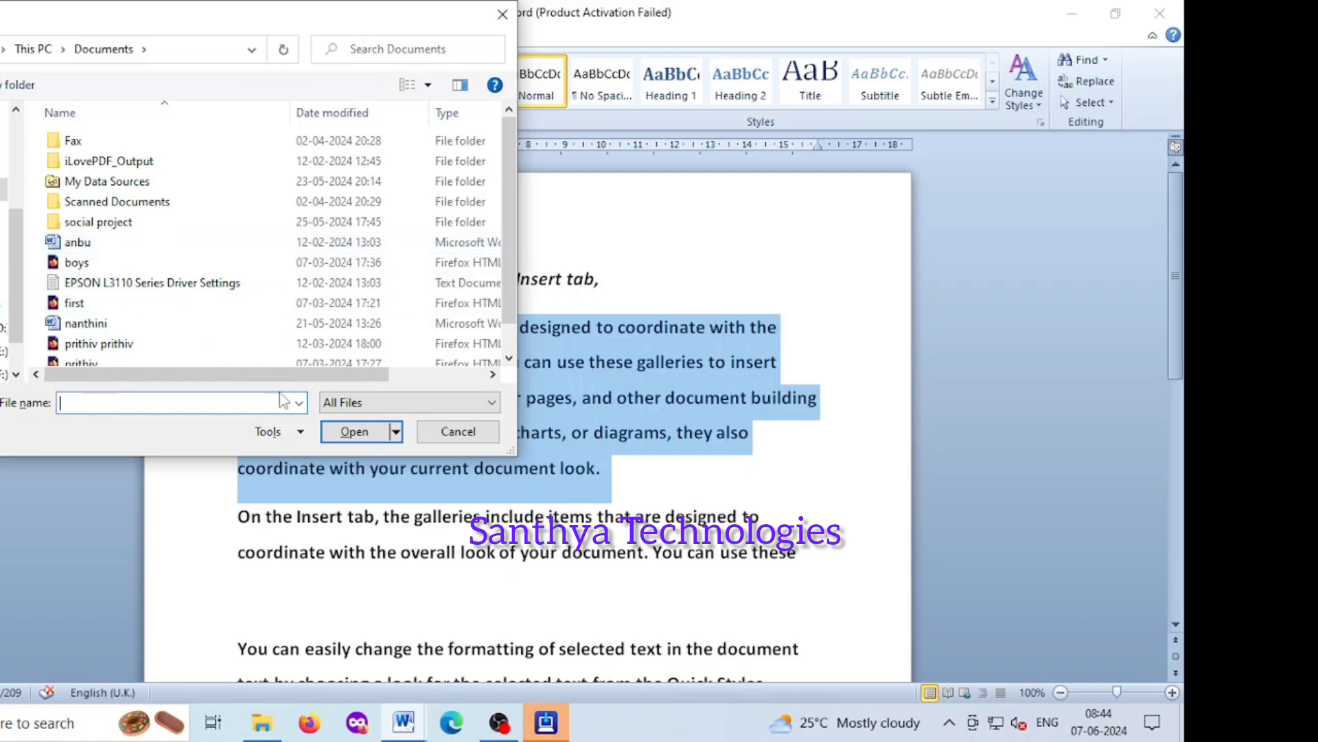
{"action": "left_click", "coordinate": [439, 435]}
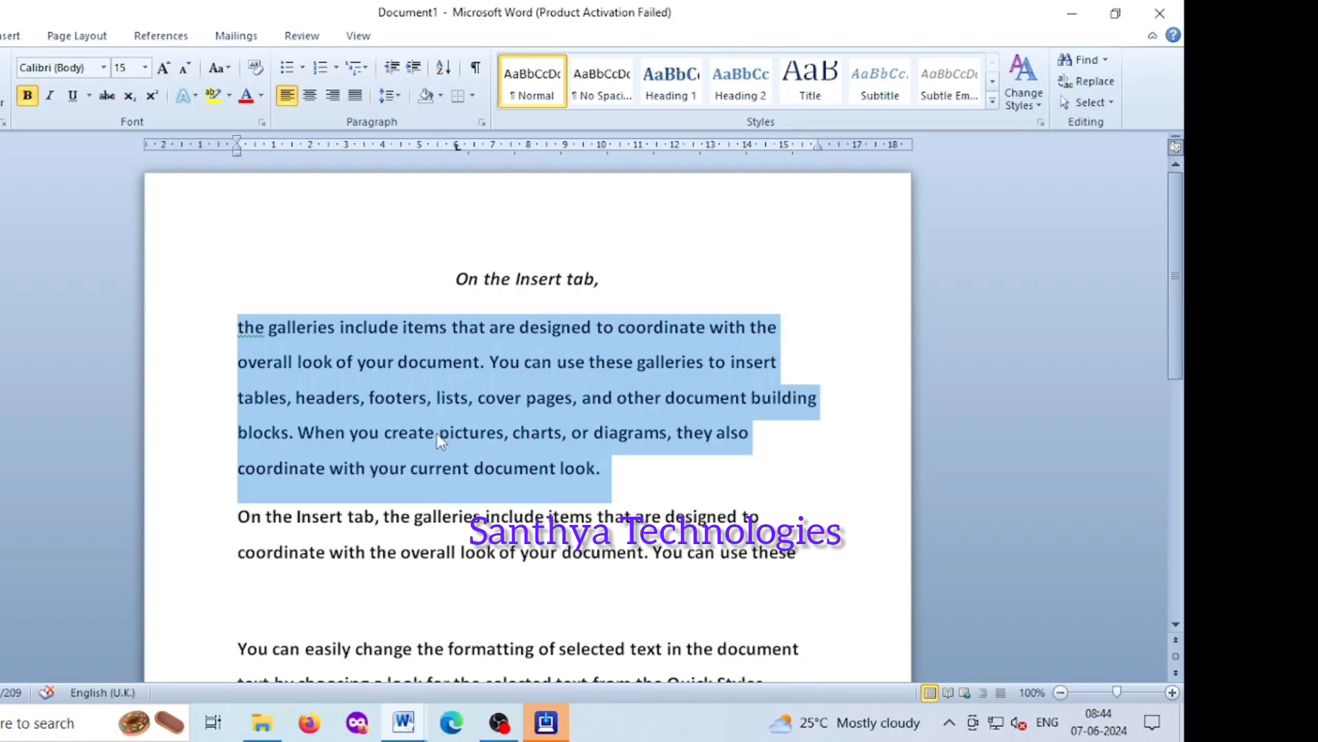
{"action": "key", "text": "ctrl+p"}
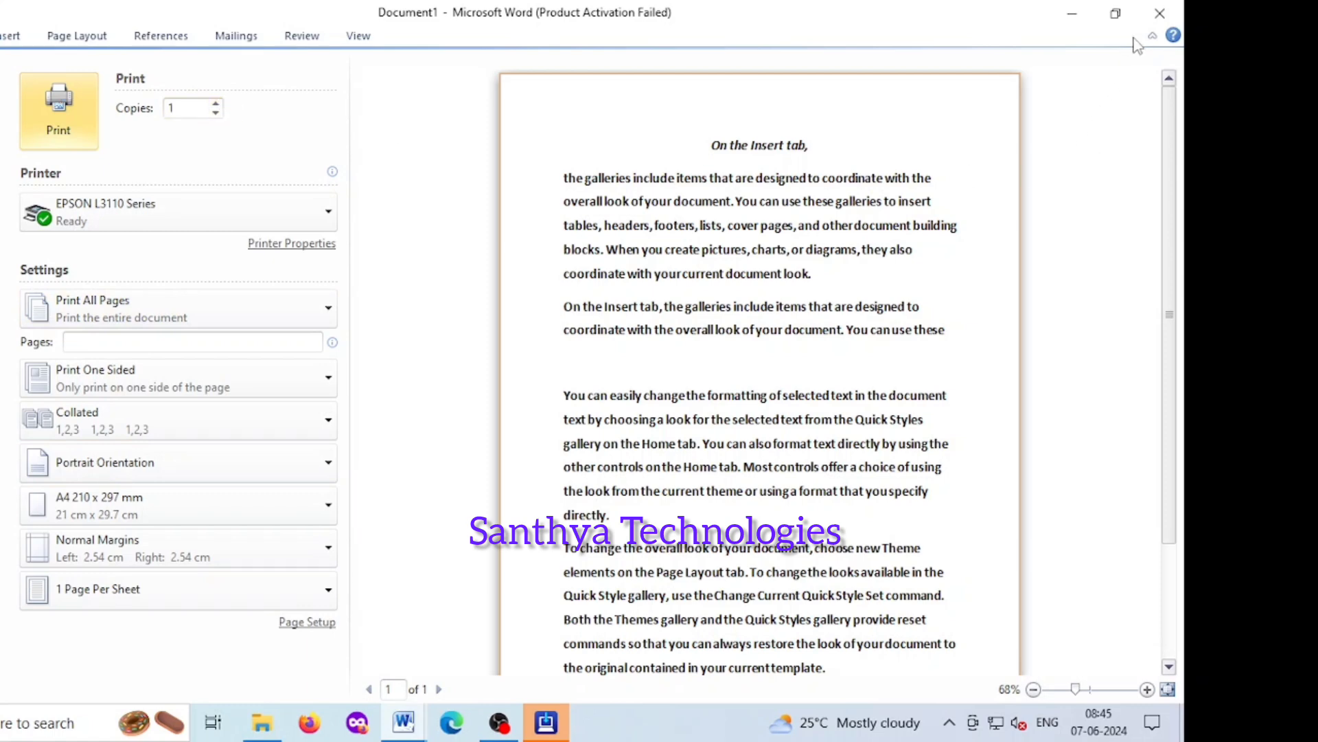
{"action": "left_click", "coordinate": [1156, 23]}
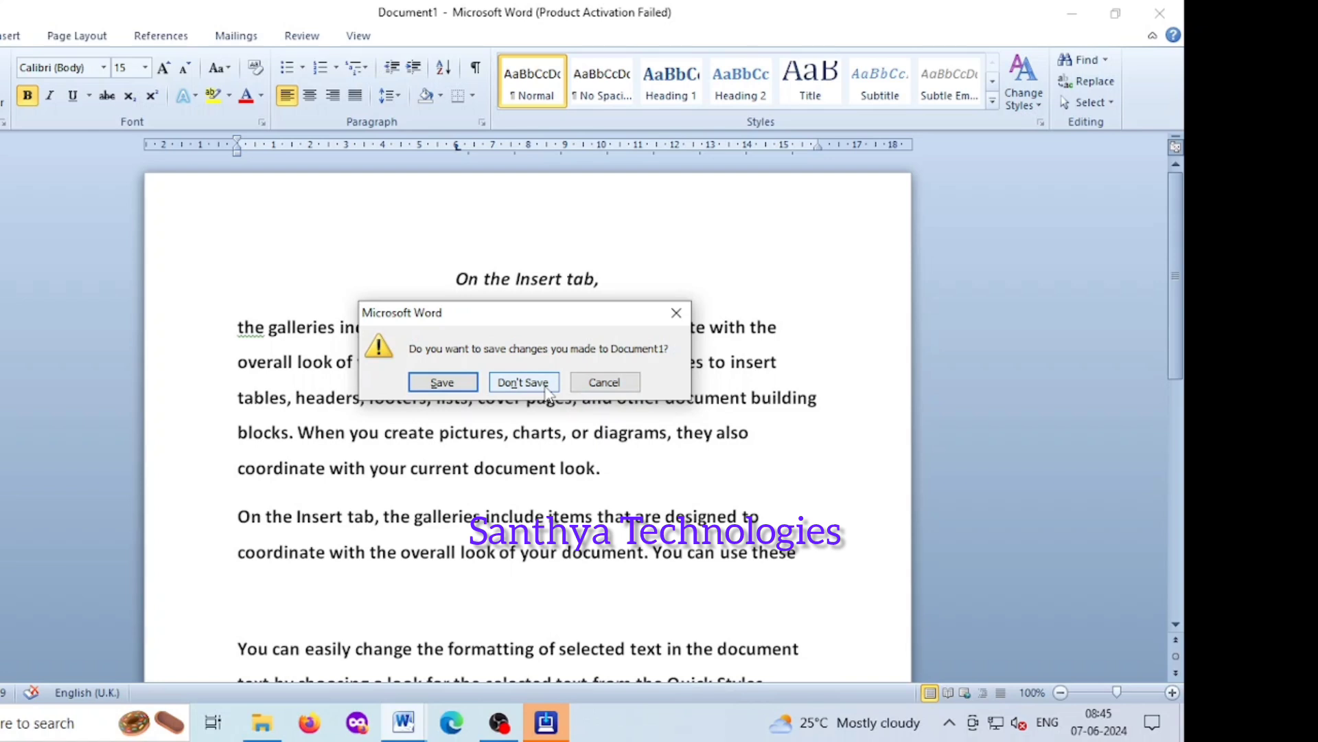
{"action": "left_click", "coordinate": [592, 389]}
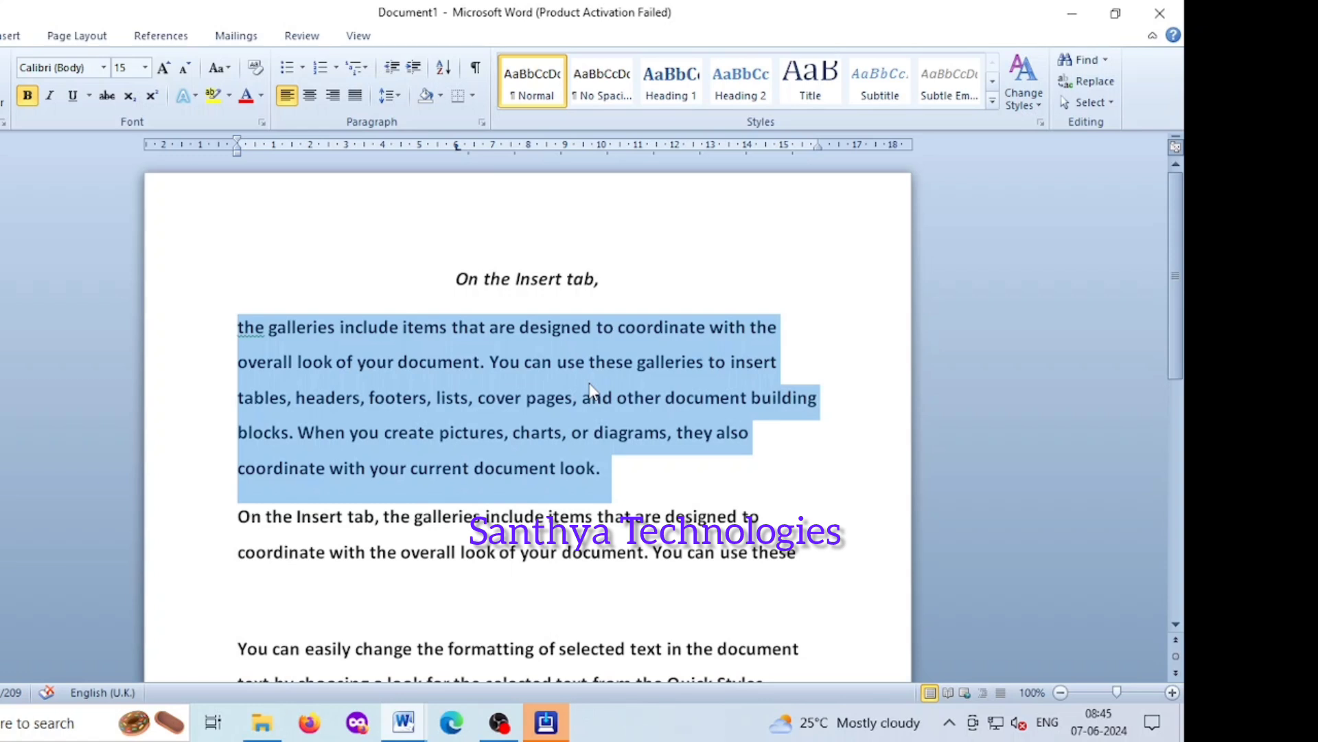
Reset the selected paragraph's formatting, then try double line spacing and set it back to single
{"action": "key", "text": "ctrl+q"}
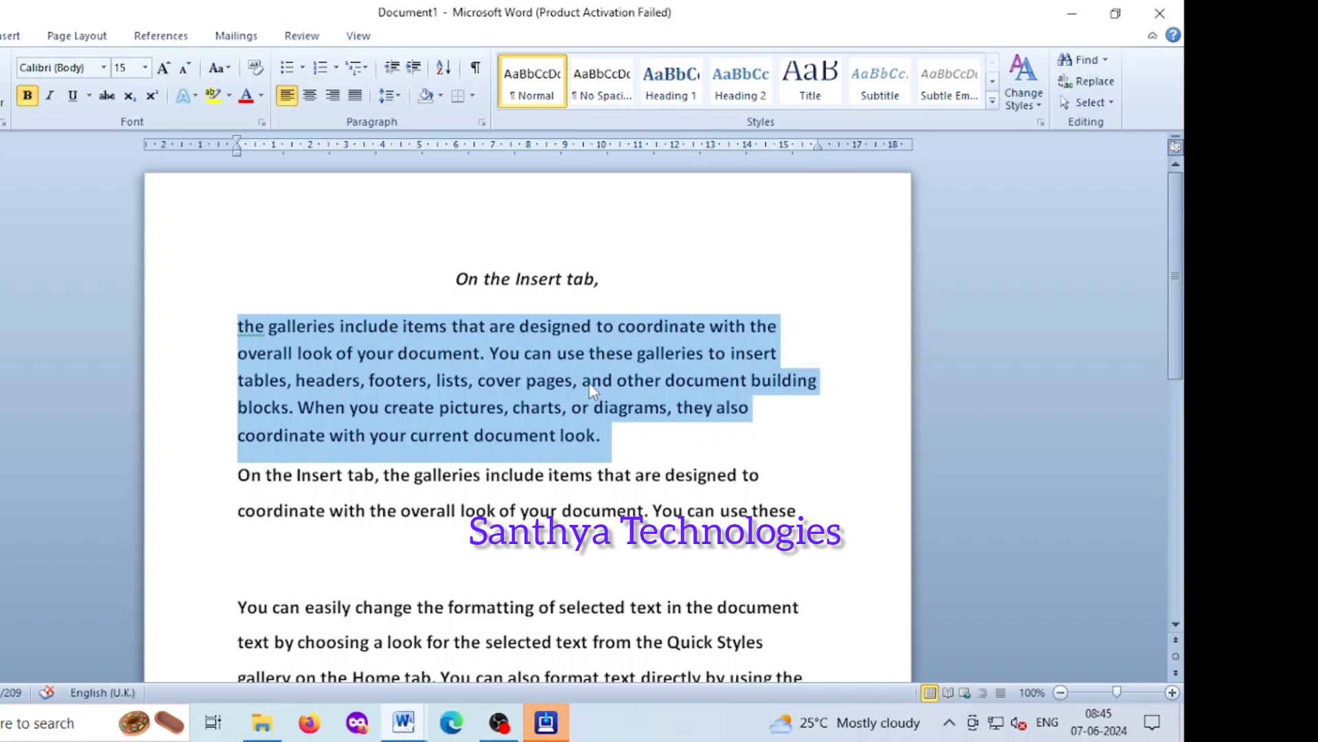
{"action": "key", "text": "ctrl+2"}
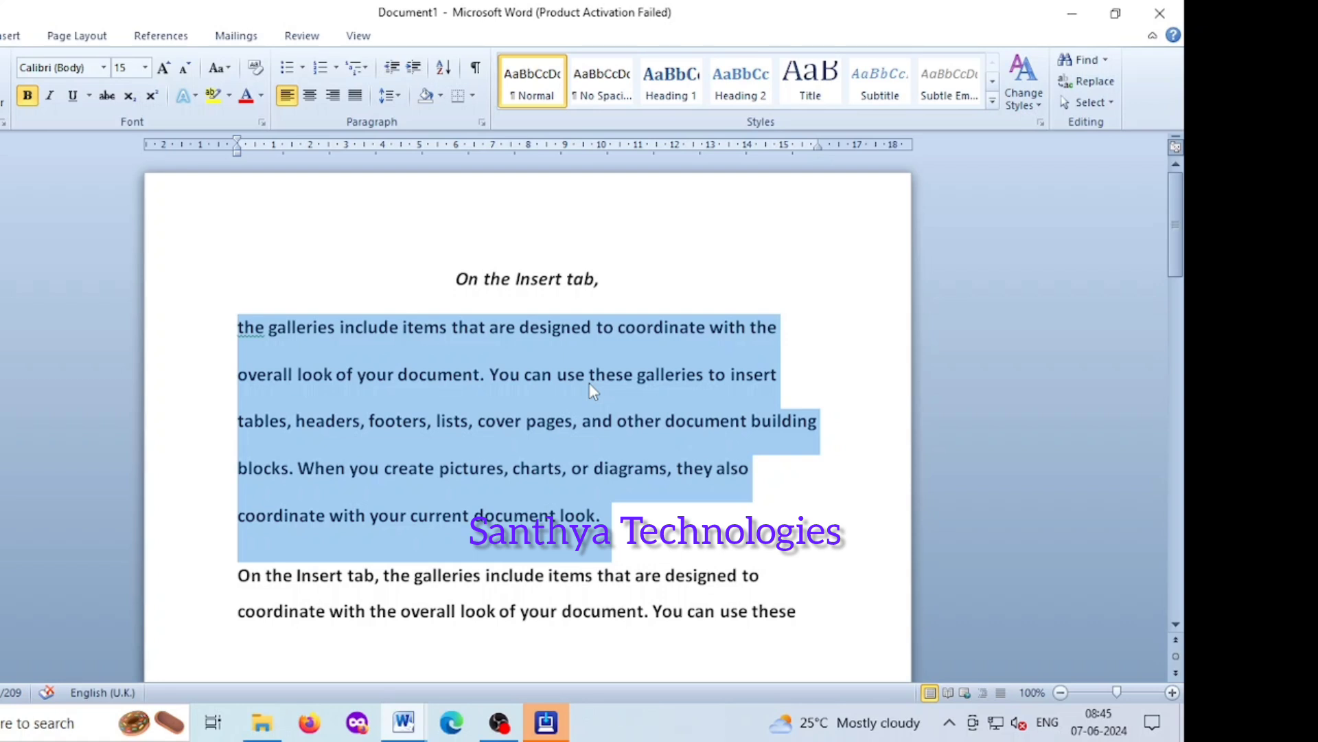
{"action": "key", "text": "ctrl+1"}
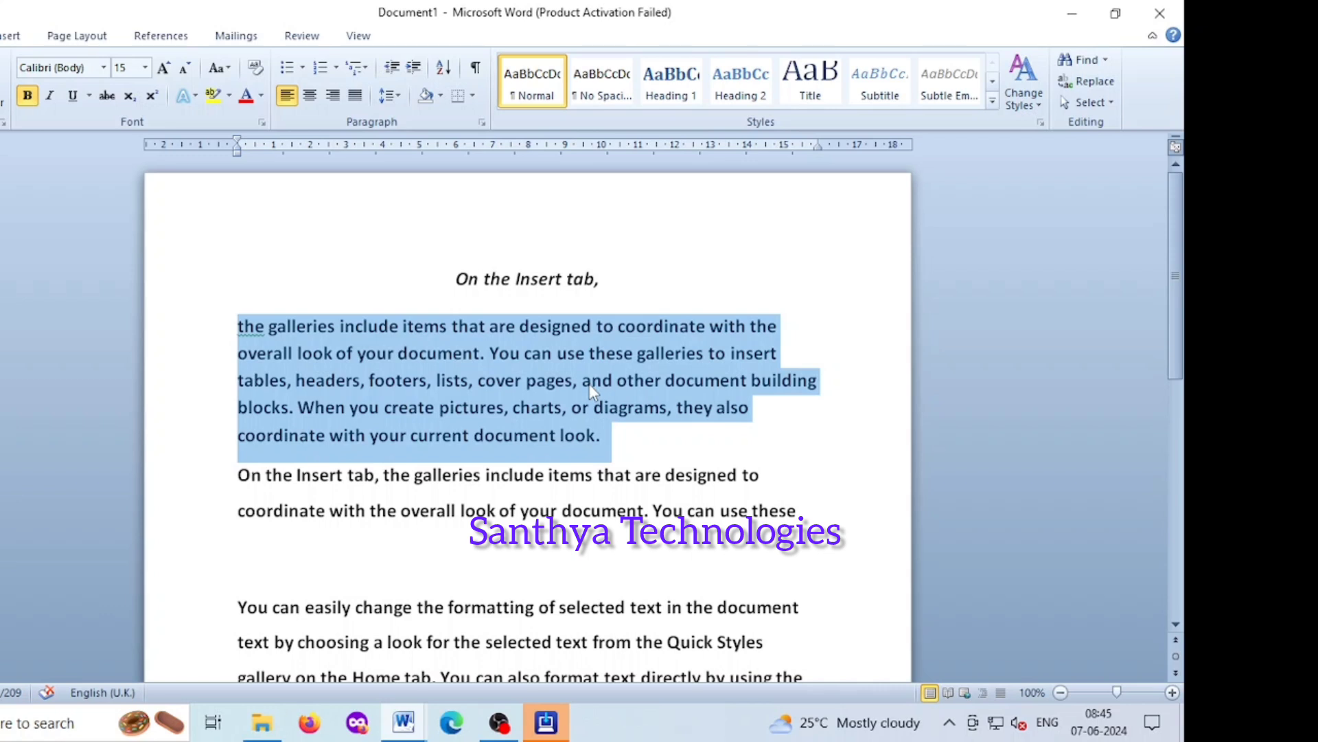
Right-align the selected paragraph and switch it back to left alignment
{"action": "key", "text": "ctrl+r"}
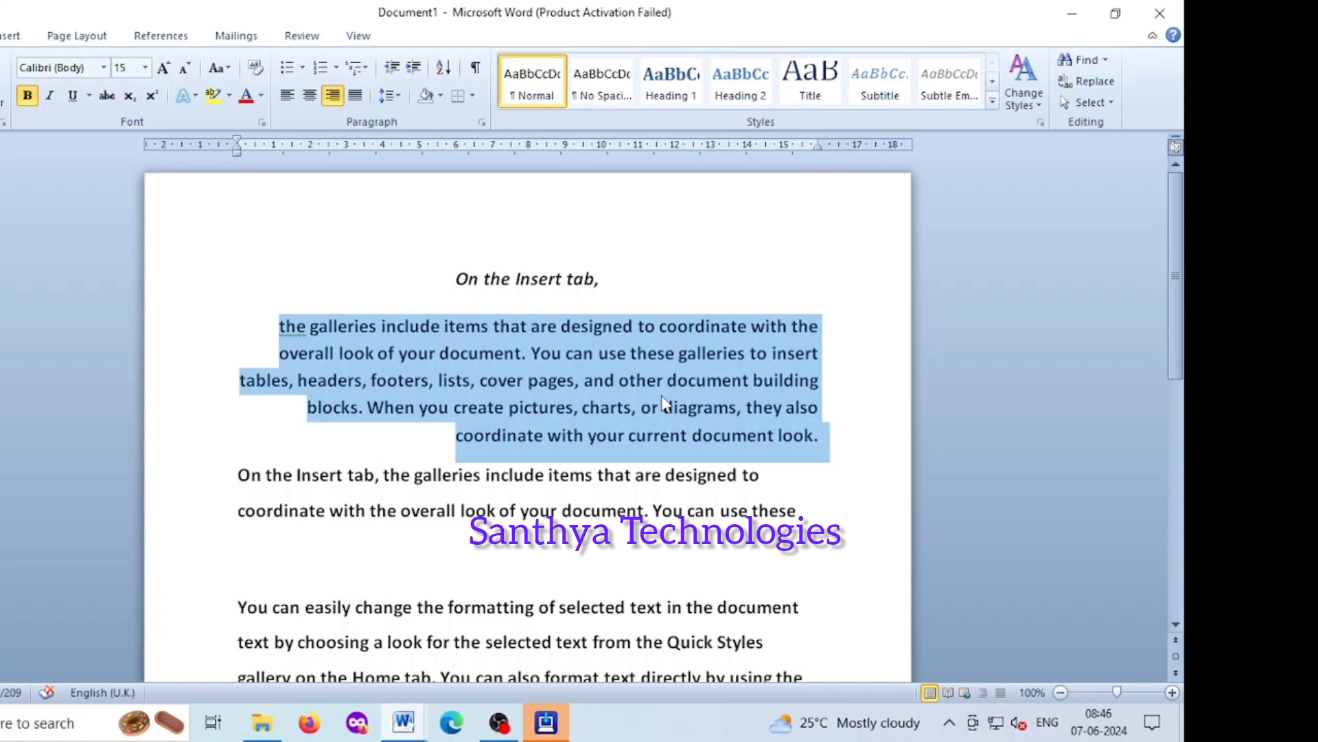
{"action": "key", "text": "ctrl+l"}
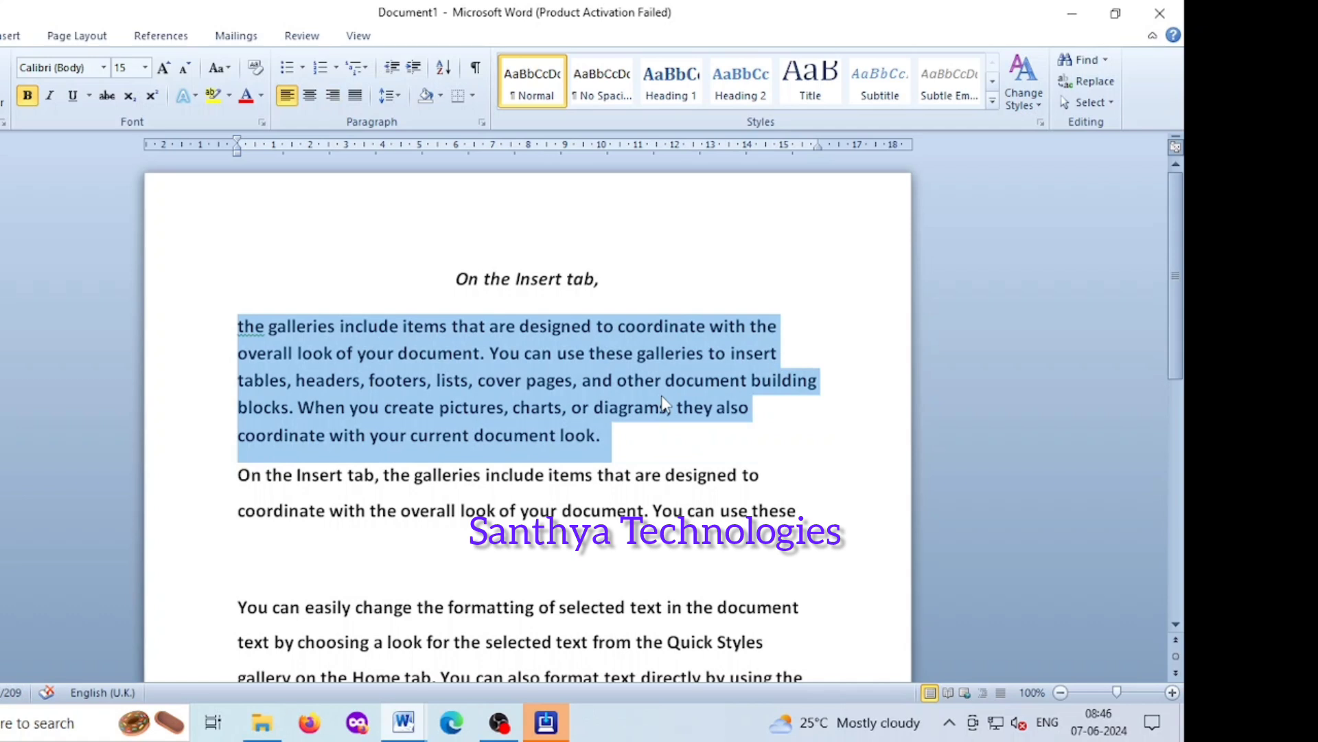
View the Save As options for the document and cancel without saving
{"action": "key", "text": "ctrl+s"}
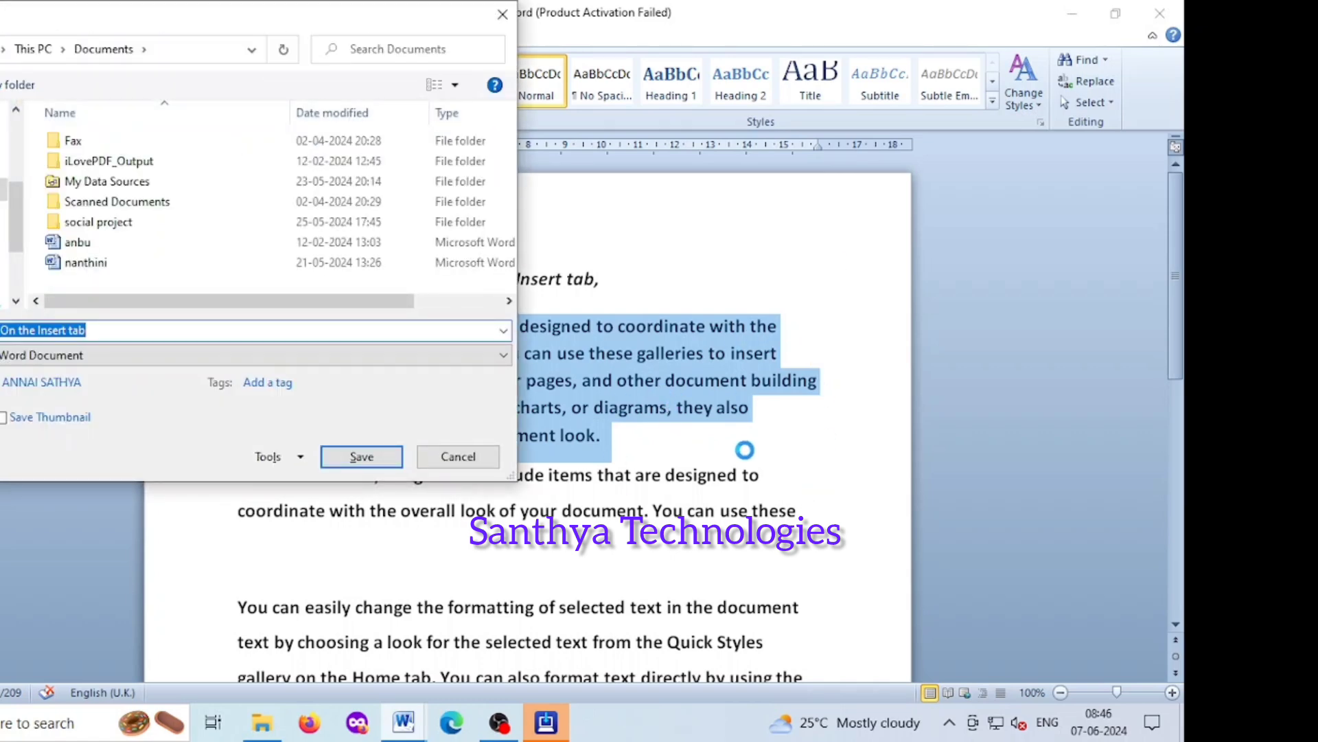
{"action": "left_click", "coordinate": [471, 458]}
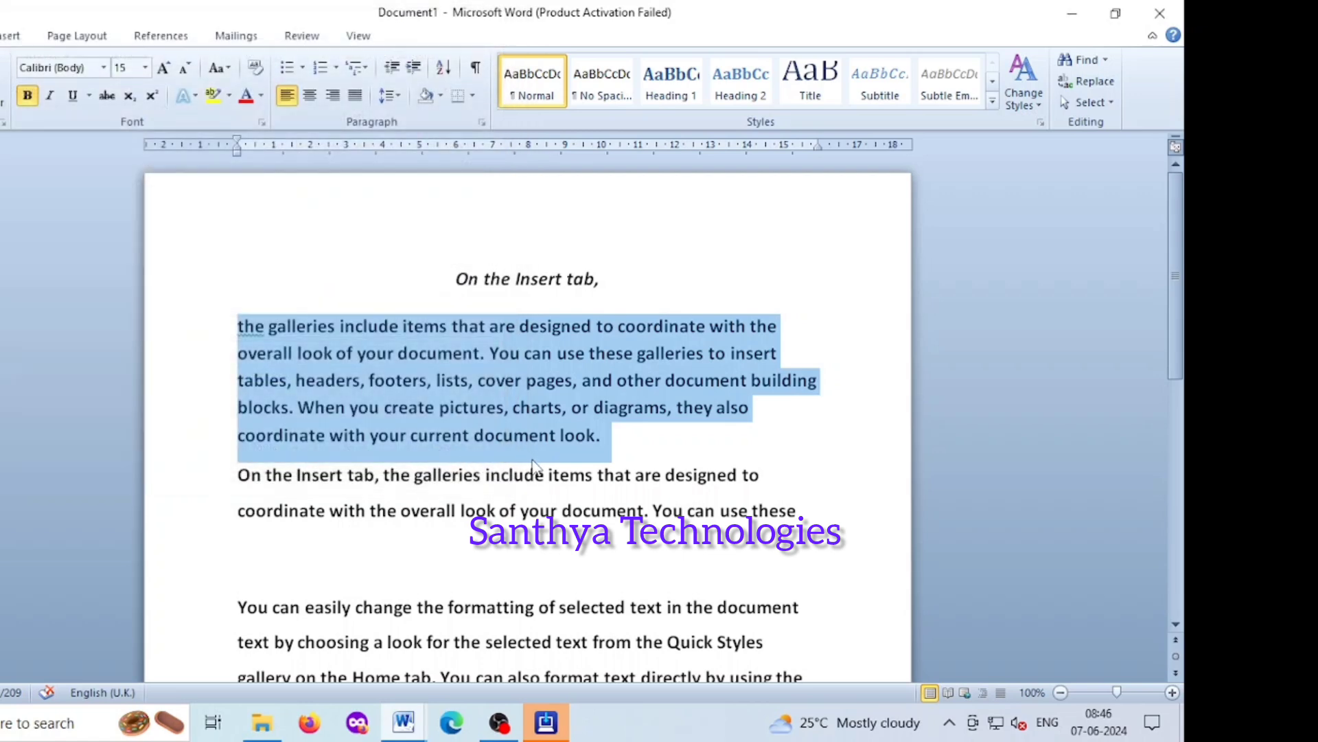
Apply a hanging indent of three levels to the selected paragraph and remove it again
{"action": "key", "text": "ctrl+t"}
{"action": "key", "text": "ctrl+t"}
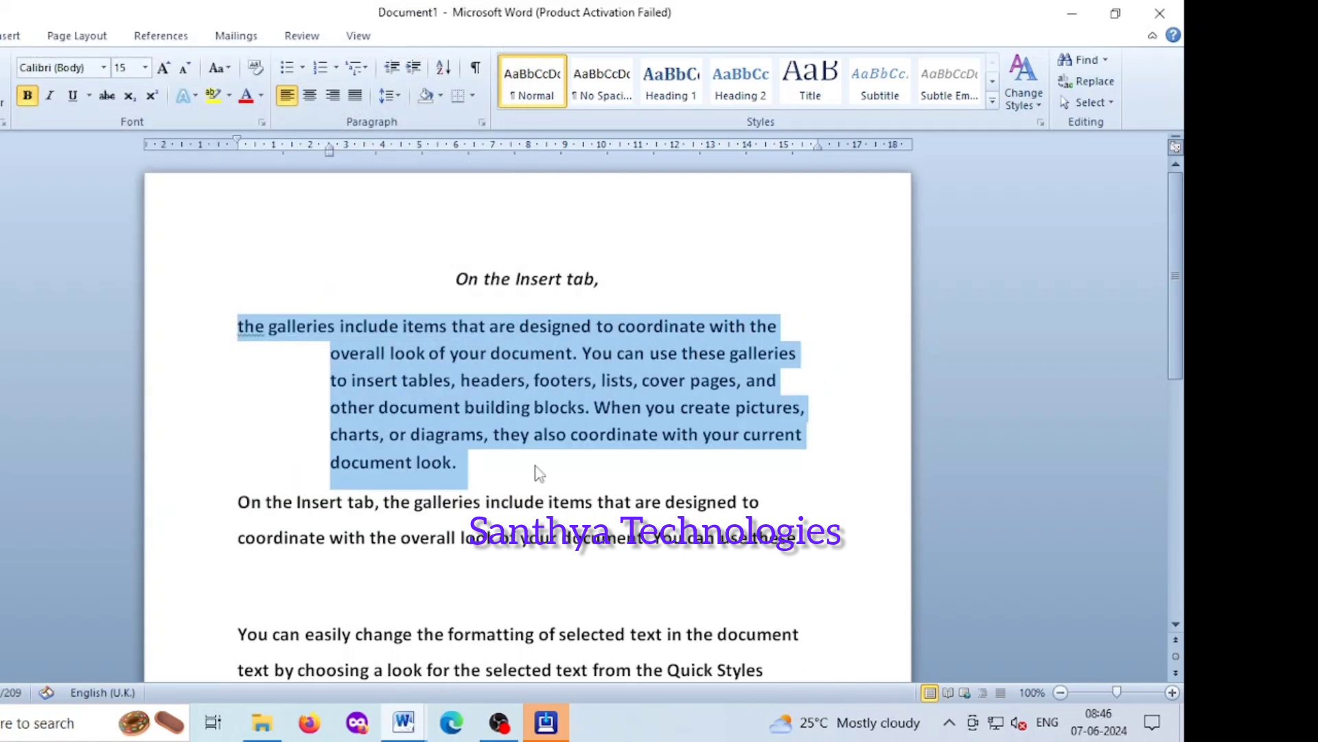
{"action": "key", "text": "ctrl+t"}
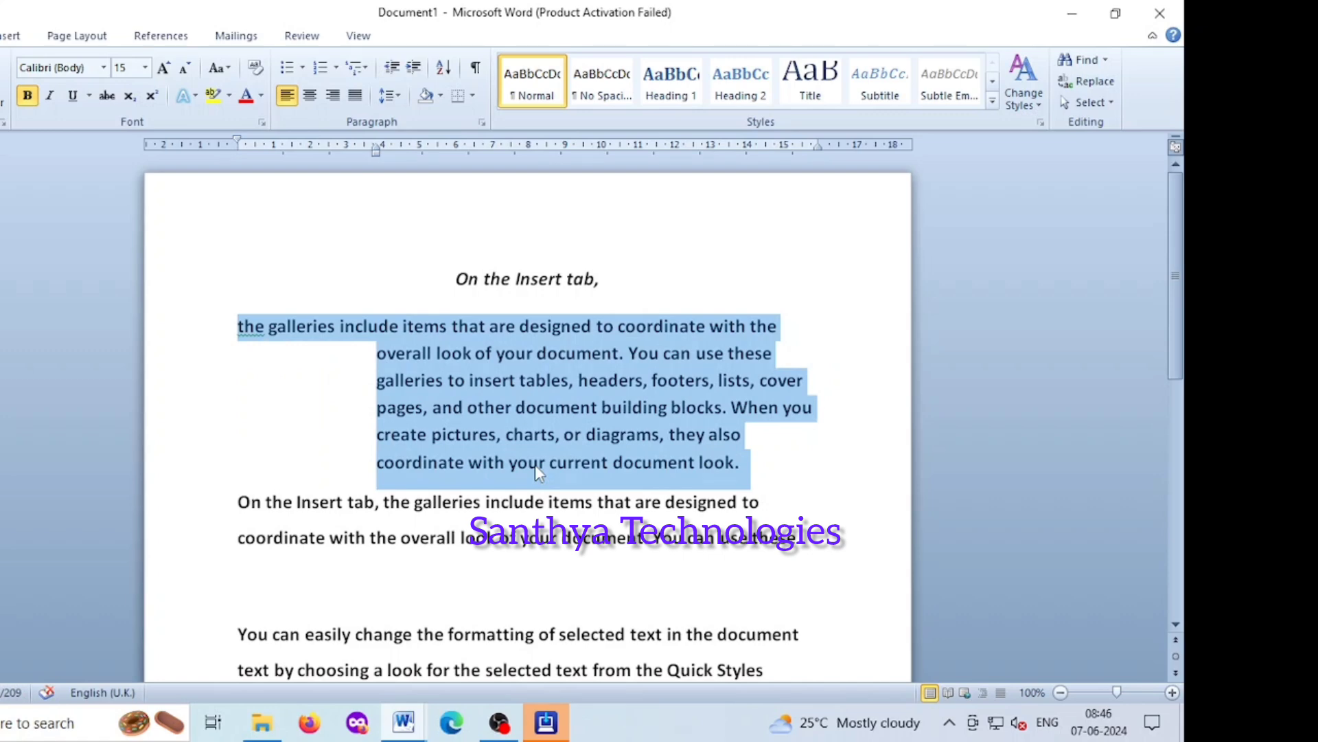
{"action": "key", "text": "ctrl+shift+t"}
{"action": "key", "text": "ctrl+shift+t"}
{"action": "key", "text": "ctrl+shift+t"}
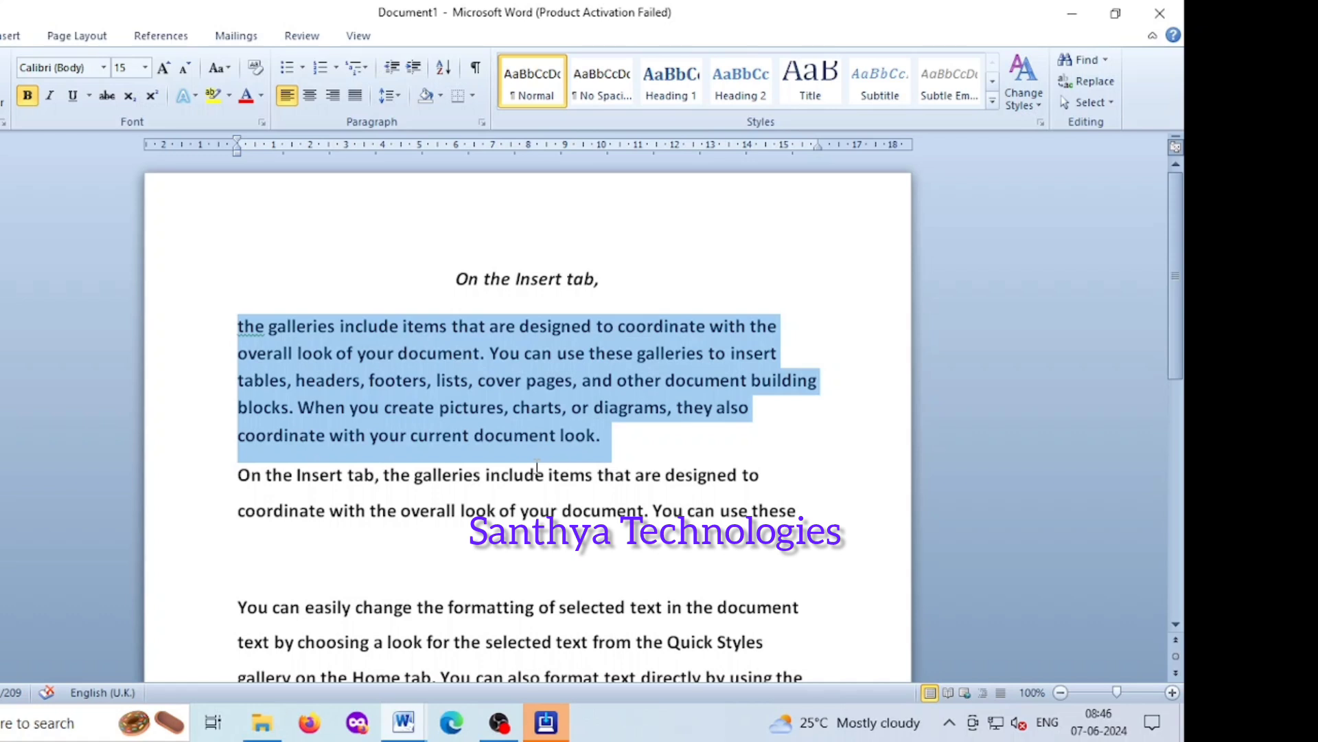
Underline the selected paragraph and remove the underline again
{"action": "key", "text": "ctrl+u"}
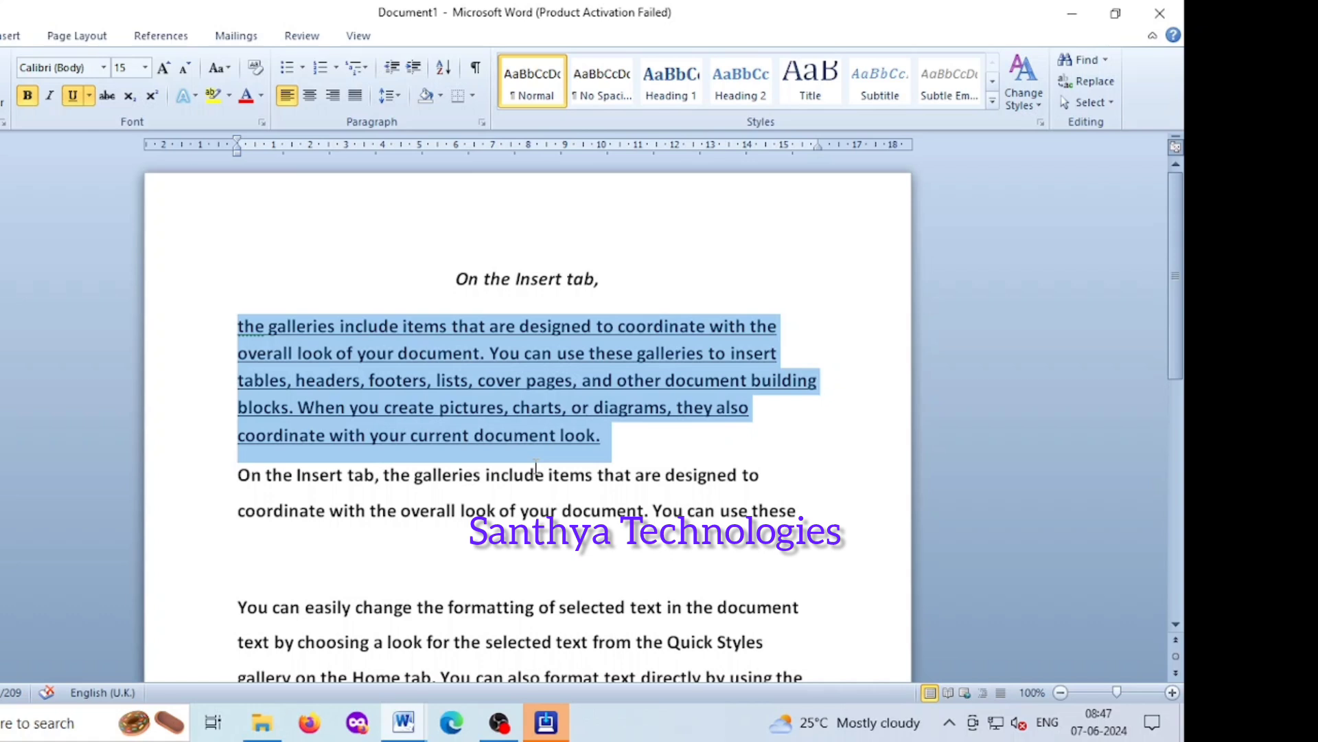
{"action": "key", "text": "ctrl+u"}
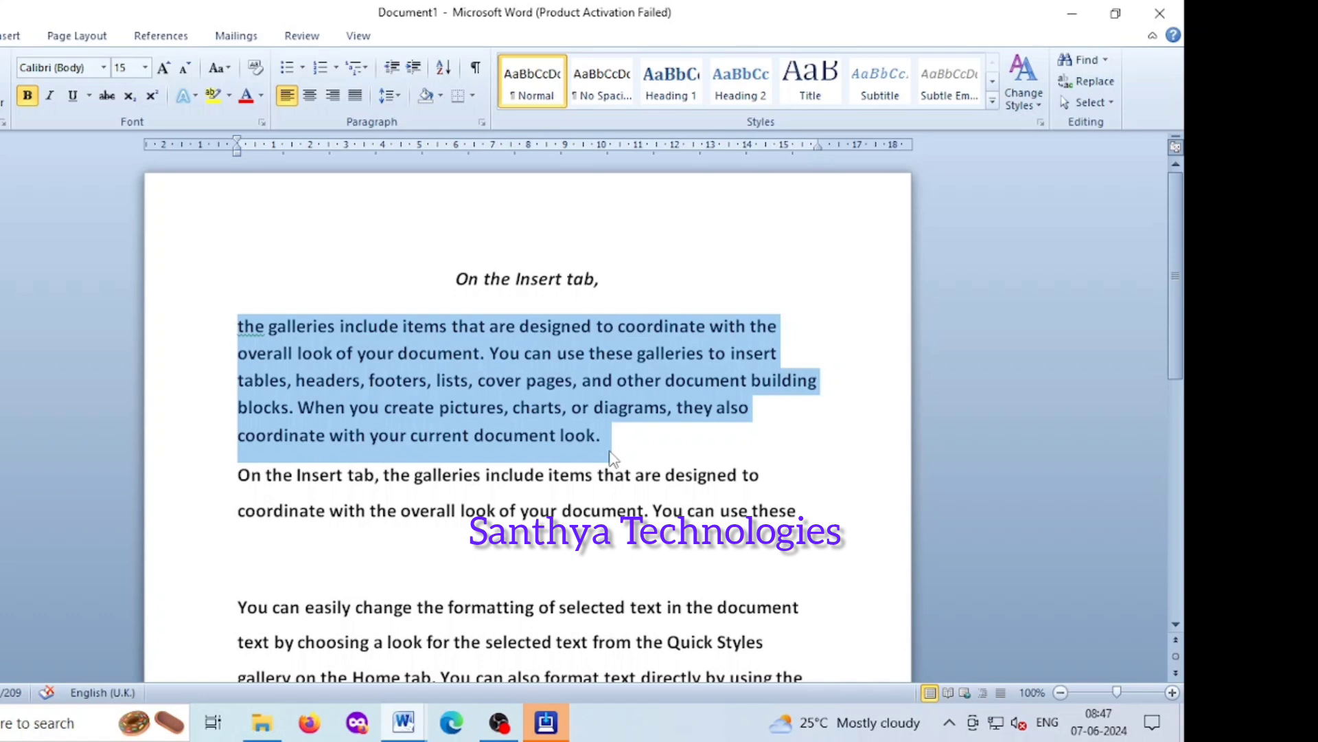
Paste the copied text beginning "On the Insert tab, the galleries include items" over the selected paragraph and paste a second copy below it
{"action": "type", "text": "On the Insert tab, the galleries include items that are designed to coordinate with the overall look of your document. You can use these"}
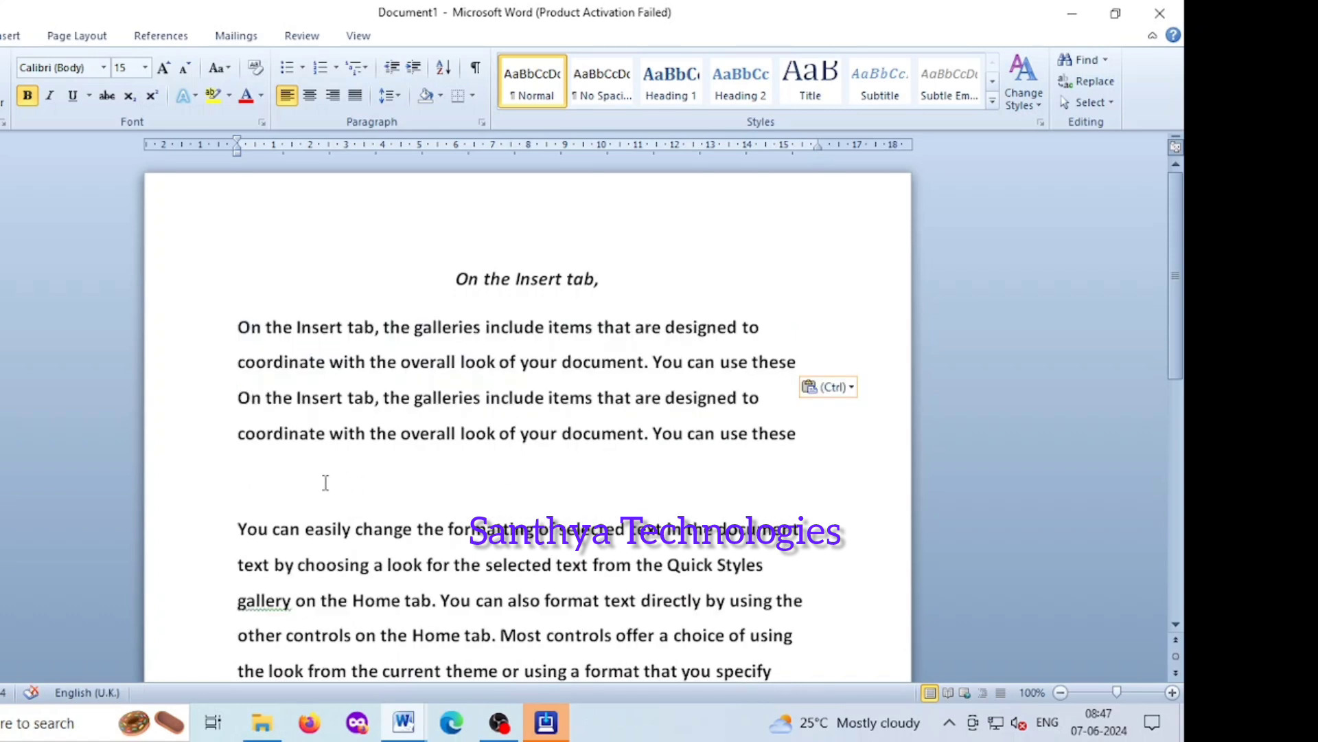
{"action": "type", "text": "On the Insert tab, the galleries include items that are designed to coordinate with the overall look of your document. You can use these"}
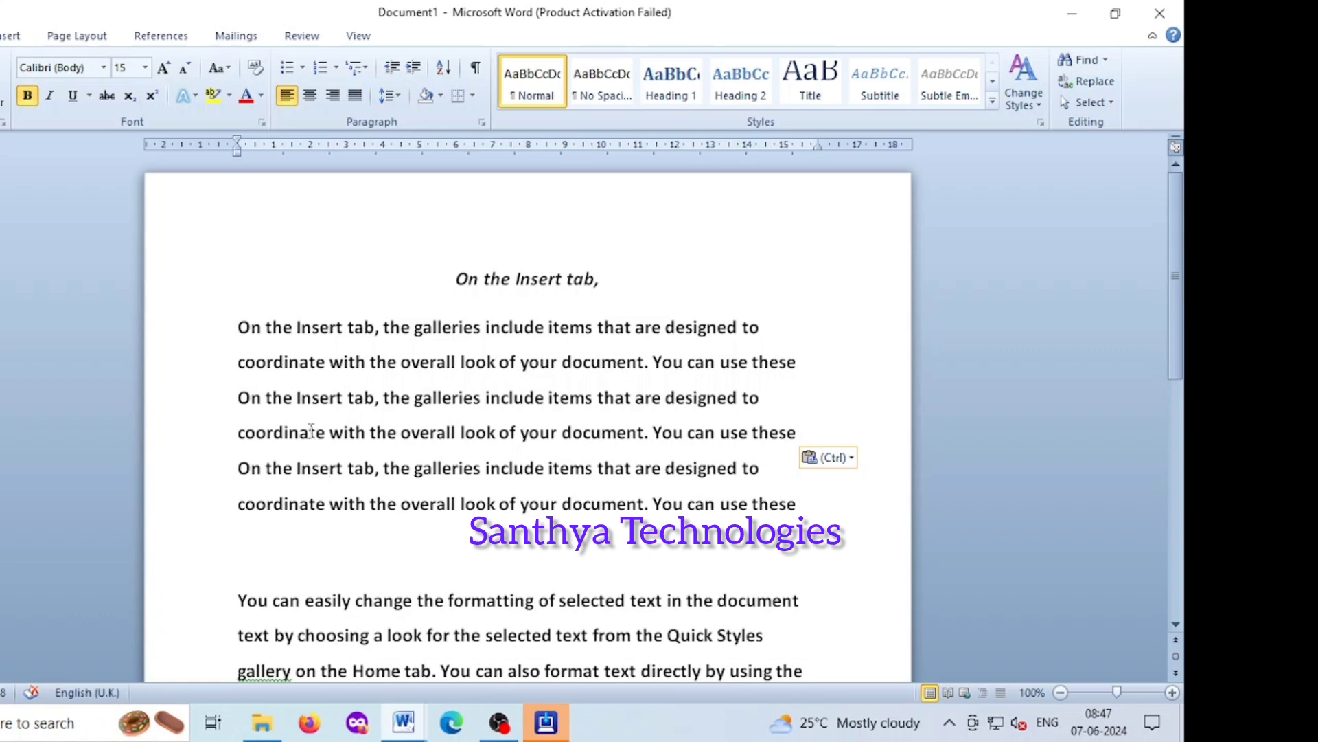
Start closing the document and cancel at the save prompt to keep it open
{"action": "key", "text": "alt+F4"}
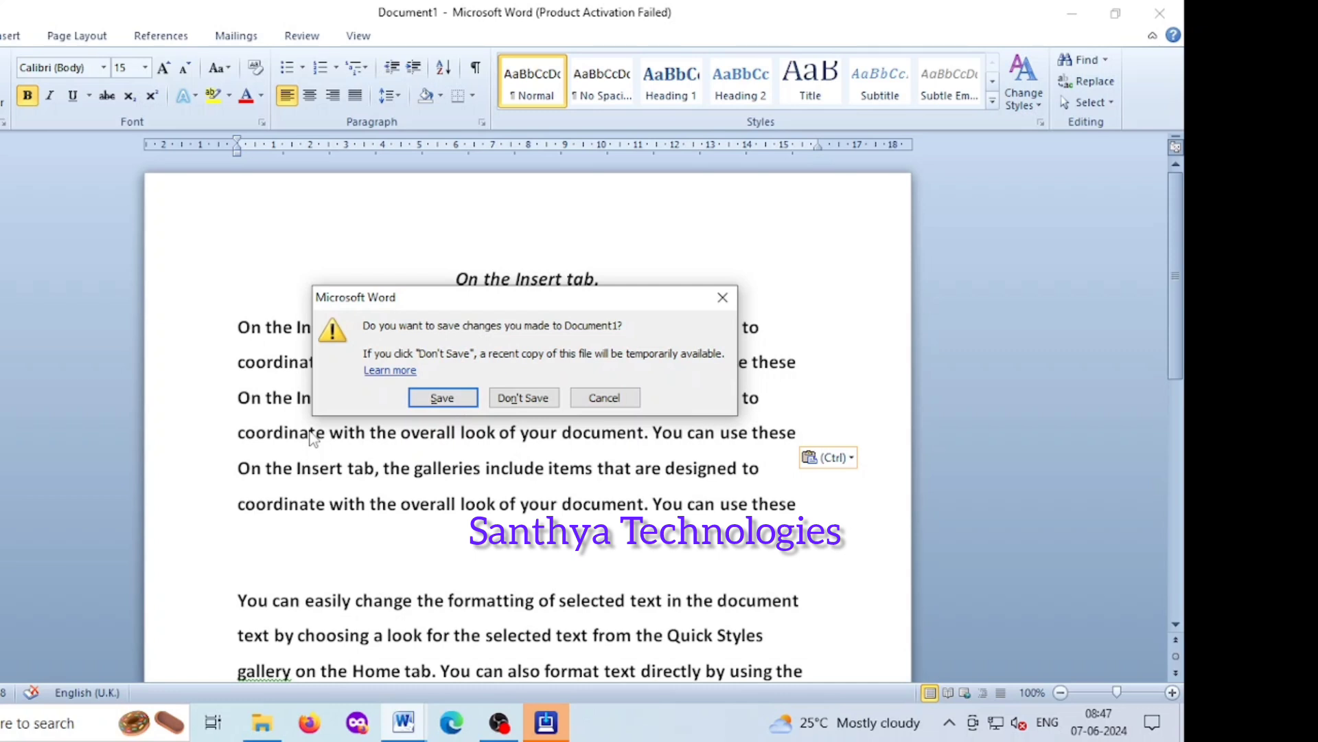
{"action": "key", "text": "Escape"}
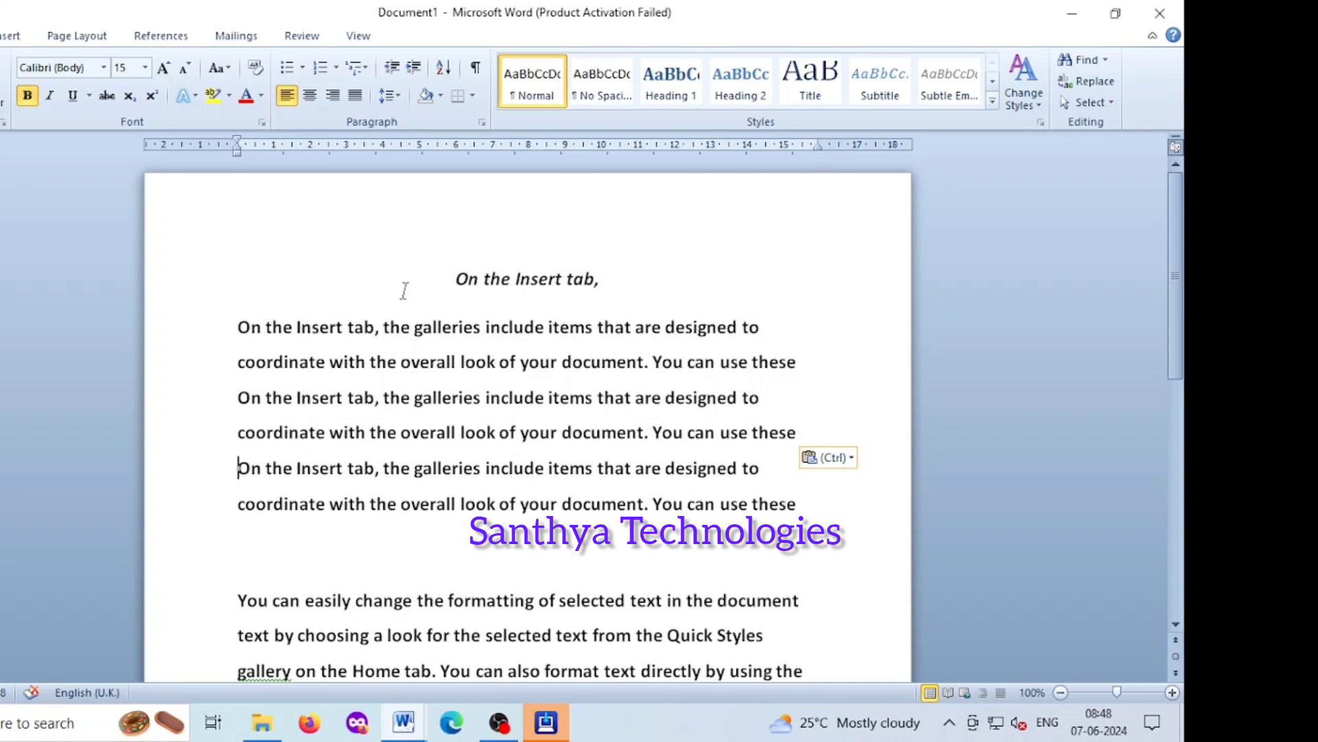
Move the centred italic line "On the Insert tab," to the blank line above the paragraph beginning "You can easily change"
{"action": "left_click_drag", "start_coordinate": [453, 277], "coordinate": [622, 266]}
{"action": "key", "text": "ctrl+c"}
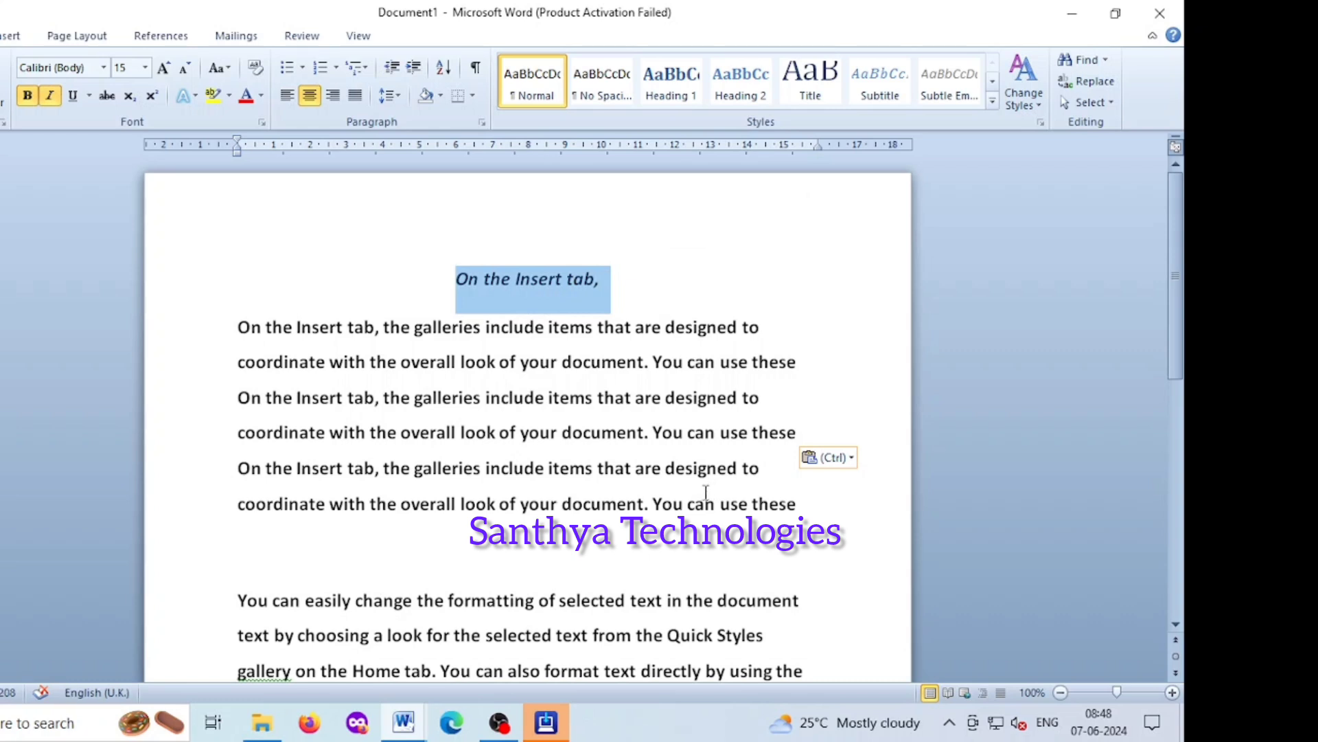
{"action": "key", "text": "Delete"}
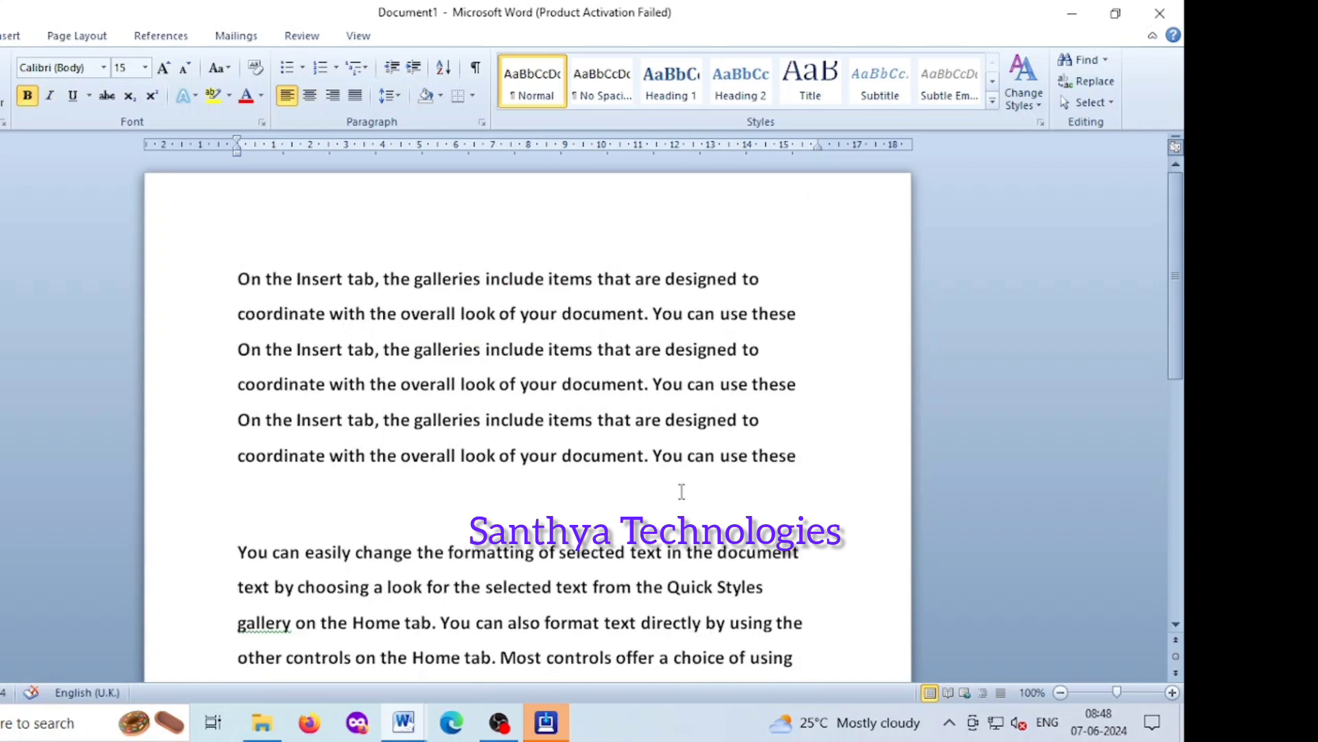
{"action": "left_click", "coordinate": [206, 519]}
{"action": "key", "text": "ctrl+v"}
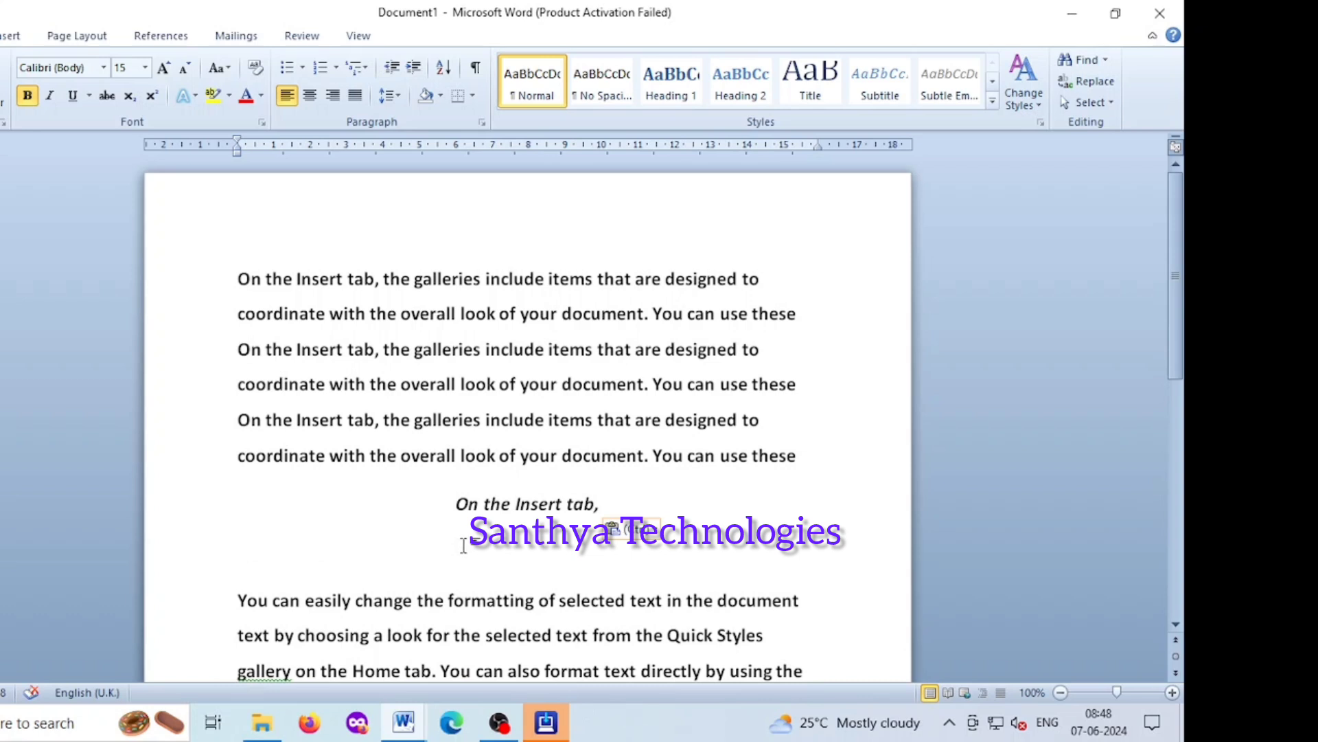
Paste seven more copies of the centred italic line "On the Insert tab," below the existing one
{"action": "key", "text": "ctrl+v"}
{"action": "key", "text": "ctrl+v"}
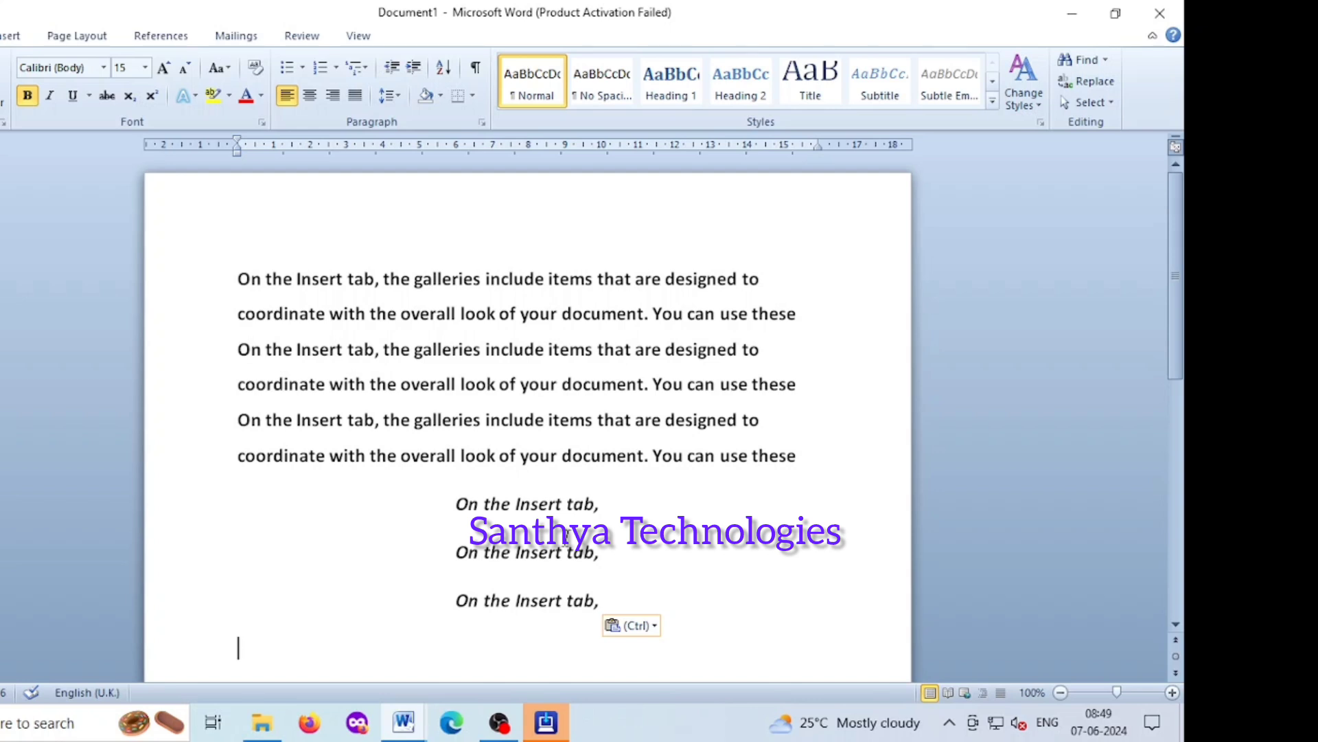
{"action": "key", "text": "ctrl+v"}
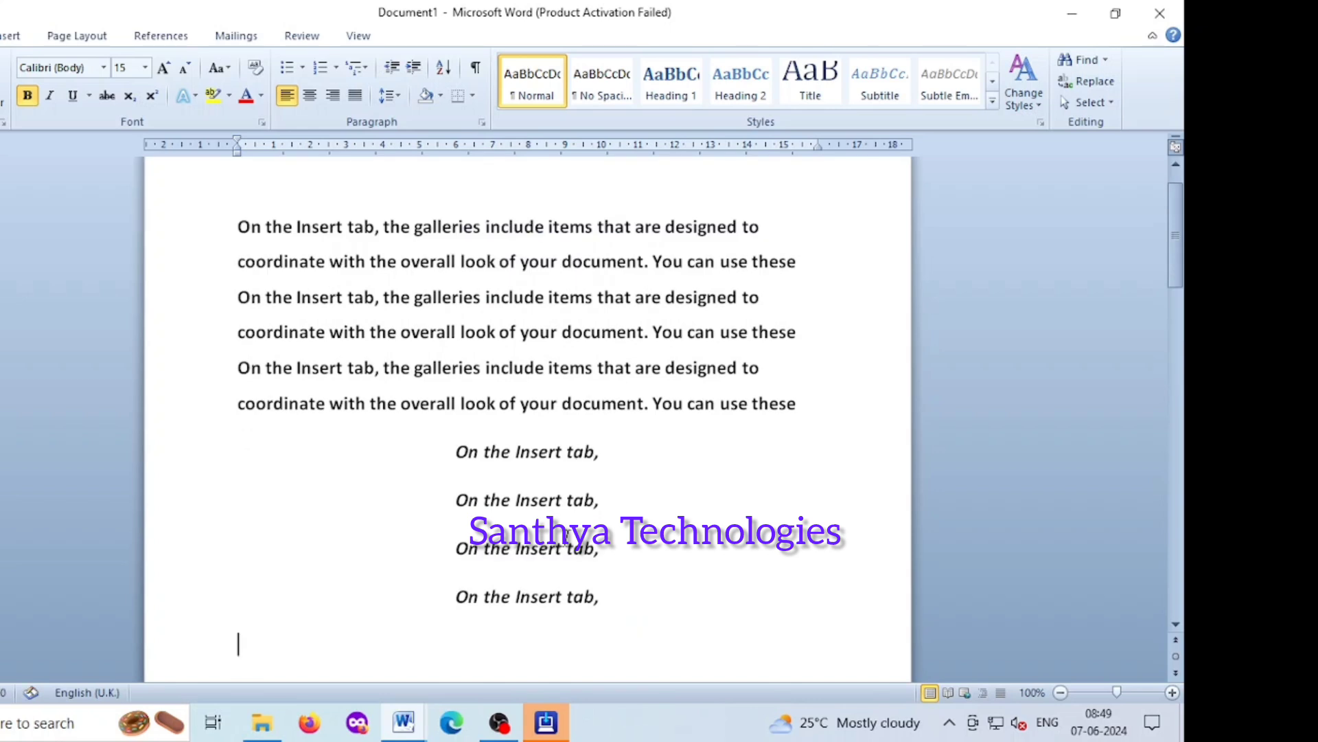
{"action": "key", "text": "ctrl+v"}
{"action": "key", "text": "Return"}
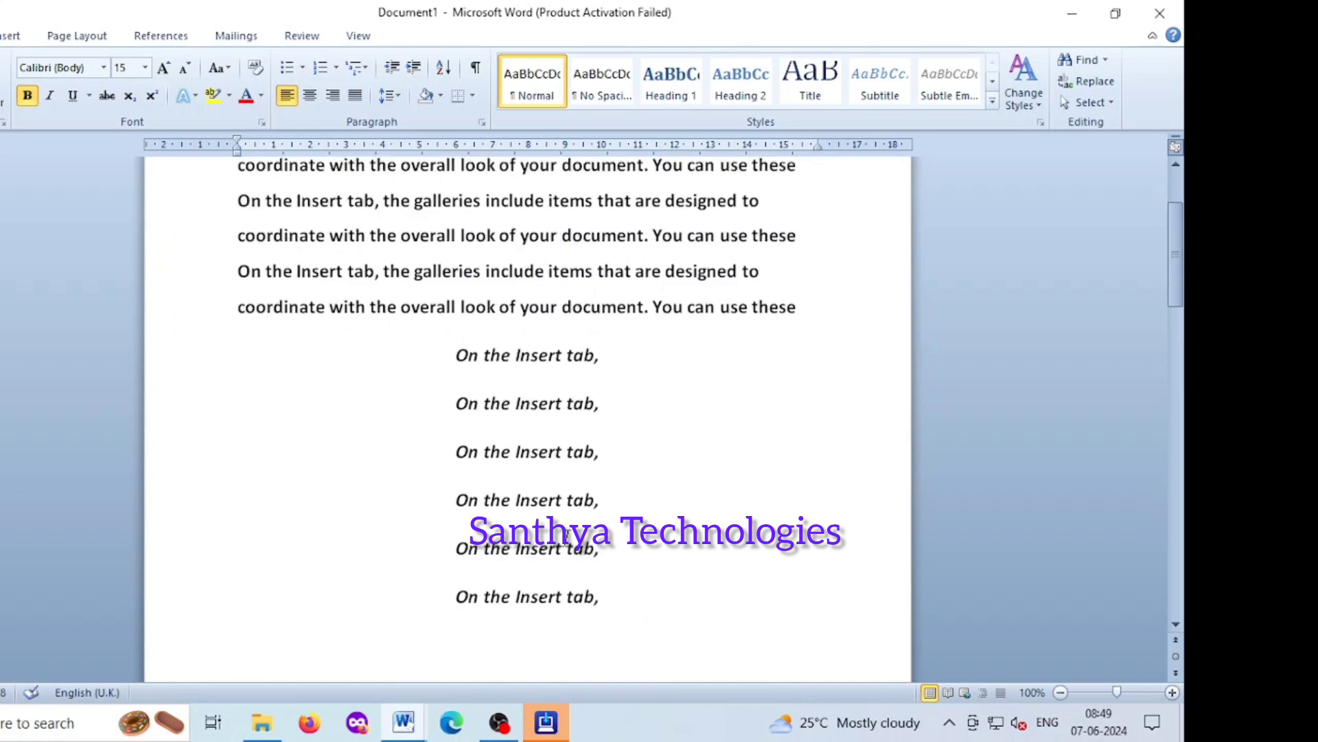
{"action": "key", "text": "ctrl+v"}
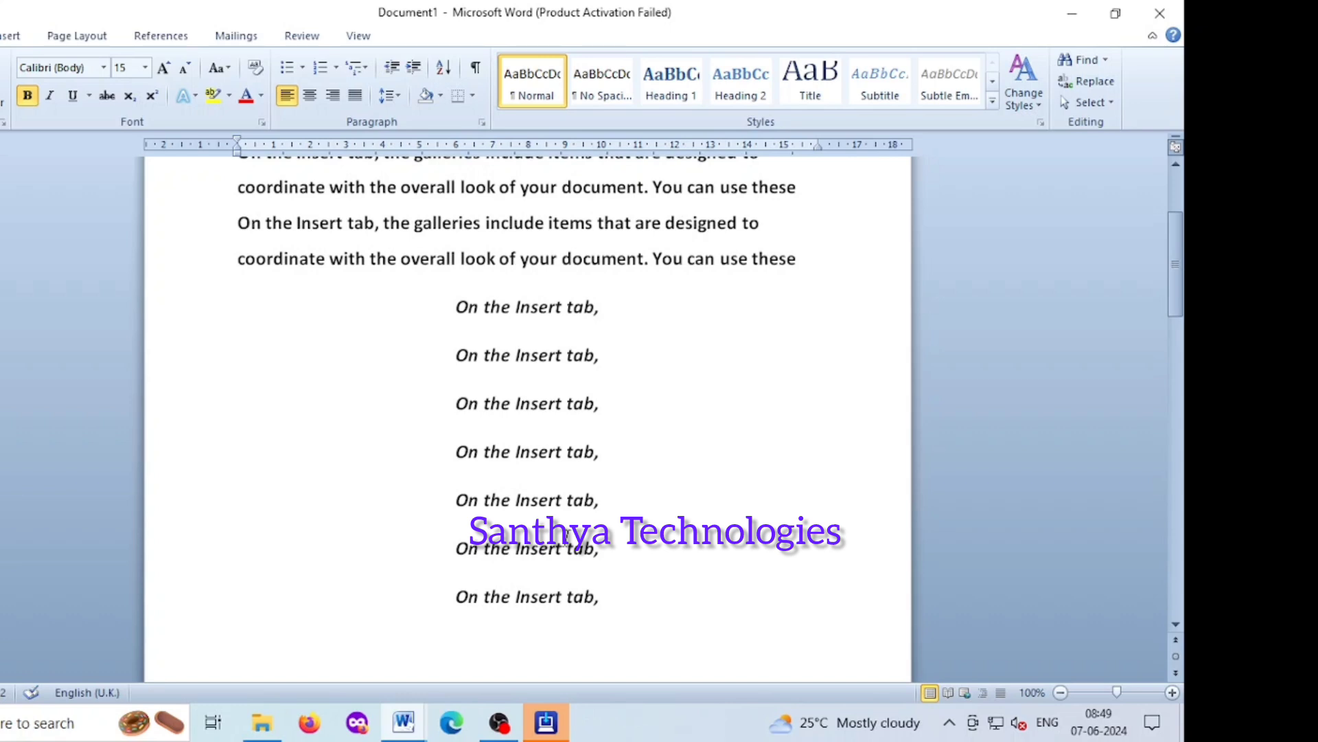
{"action": "key", "text": "ctrl+v"}
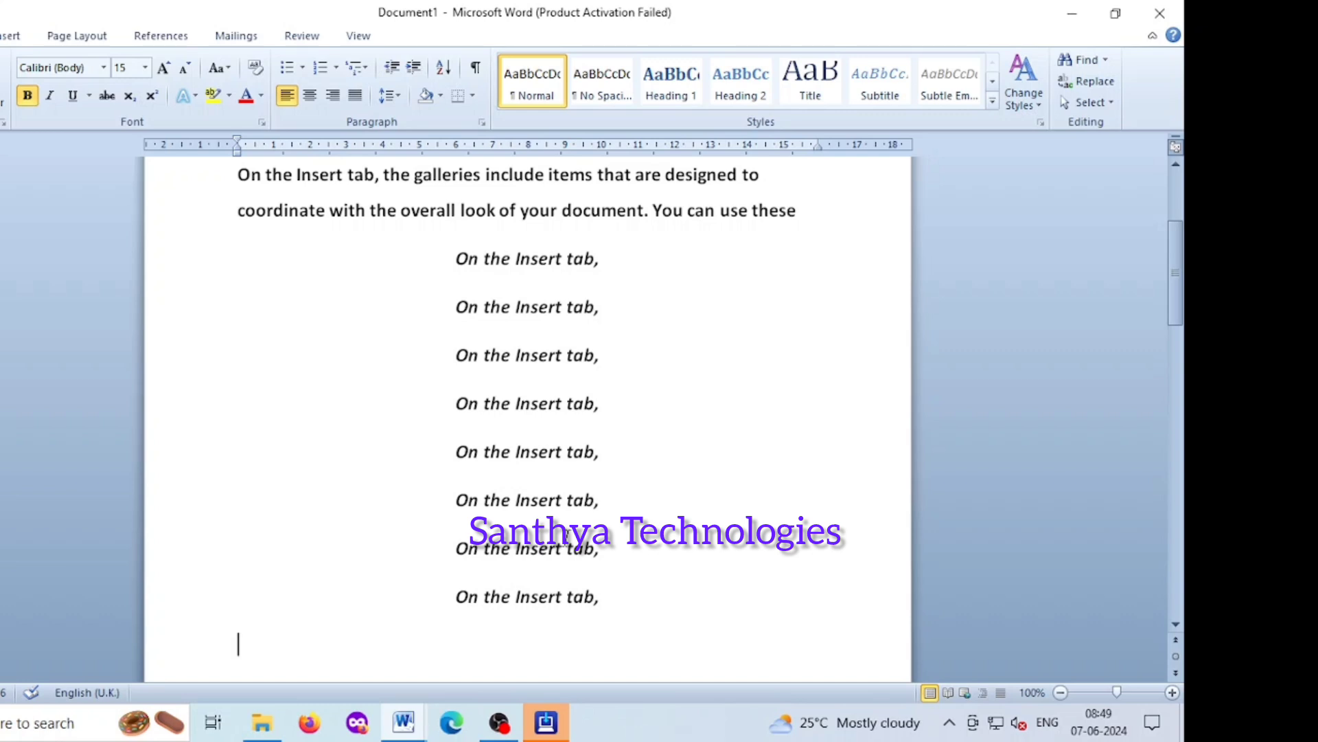
Delete the extra pasted "On the Insert tab," lines, keeping only the first one above the paragraph beginning "You can easily change"
{"action": "key", "text": "BackSpace"}
{"action": "key", "text": "BackSpace"}
{"action": "key", "text": "BackSpace"}
{"action": "key", "text": "BackSpace"}
{"action": "key", "text": "BackSpace"}
{"action": "key", "text": "BackSpace"}
{"action": "key", "text": "BackSpace"}
{"action": "key", "text": "BackSpace"}
{"action": "key", "text": "BackSpace"}
{"action": "key", "text": "BackSpace"}
{"action": "key", "text": "BackSpace"}
{"action": "key", "text": "BackSpace"}
{"action": "key", "text": "BackSpace"}
{"action": "key", "text": "BackSpace"}
{"action": "key", "text": "BackSpace"}
{"action": "key", "text": "BackSpace"}
{"action": "key", "text": "BackSpace"}
{"action": "key", "text": "BackSpace"}
{"action": "key", "text": "BackSpace"}
{"action": "key", "text": "BackSpace"}
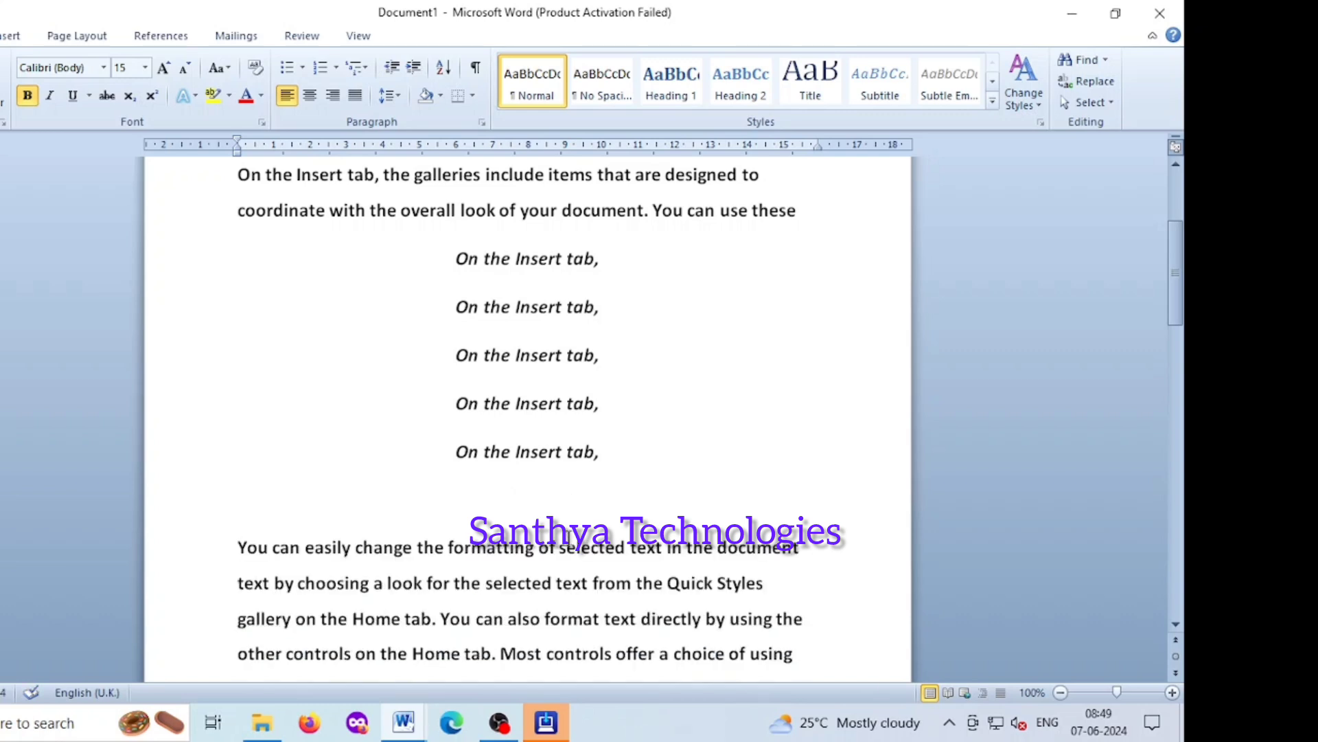
{"action": "key", "text": "BackSpace"}
{"action": "key", "text": "BackSpace"}
{"action": "key", "text": "BackSpace"}
{"action": "key", "text": "BackSpace"}
{"action": "key", "text": "BackSpace"}
{"action": "key", "text": "BackSpace"}
{"action": "key", "text": "BackSpace"}
{"action": "key", "text": "BackSpace"}
{"action": "key", "text": "BackSpace"}
{"action": "key", "text": "BackSpace"}
{"action": "key", "text": "BackSpace"}
{"action": "key", "text": "BackSpace"}
{"action": "key", "text": "BackSpace"}
{"action": "key", "text": "BackSpace"}
{"action": "key", "text": "BackSpace"}
{"action": "key", "text": "BackSpace"}
{"action": "key", "text": "BackSpace"}
{"action": "key", "text": "BackSpace"}
{"action": "key", "text": "BackSpace"}
{"action": "key", "text": "BackSpace"}
{"action": "key", "text": "BackSpace"}
{"action": "key", "text": "BackSpace"}
{"action": "key", "text": "BackSpace"}
{"action": "key", "text": "BackSpace"}
{"action": "key", "text": "BackSpace"}
{"action": "key", "text": "BackSpace"}
{"action": "key", "text": "BackSpace"}
{"action": "key", "text": "BackSpace"}
{"action": "key", "text": "BackSpace"}
{"action": "key", "text": "BackSpace"}
{"action": "key", "text": "BackSpace"}
{"action": "key", "text": "BackSpace"}
{"action": "key", "text": "BackSpace"}
{"action": "key", "text": "BackSpace"}
{"action": "key", "text": "BackSpace"}
{"action": "key", "text": "BackSpace"}
{"action": "key", "text": "BackSpace"}
{"action": "key", "text": "BackSpace"}
{"action": "key", "text": "BackSpace"}
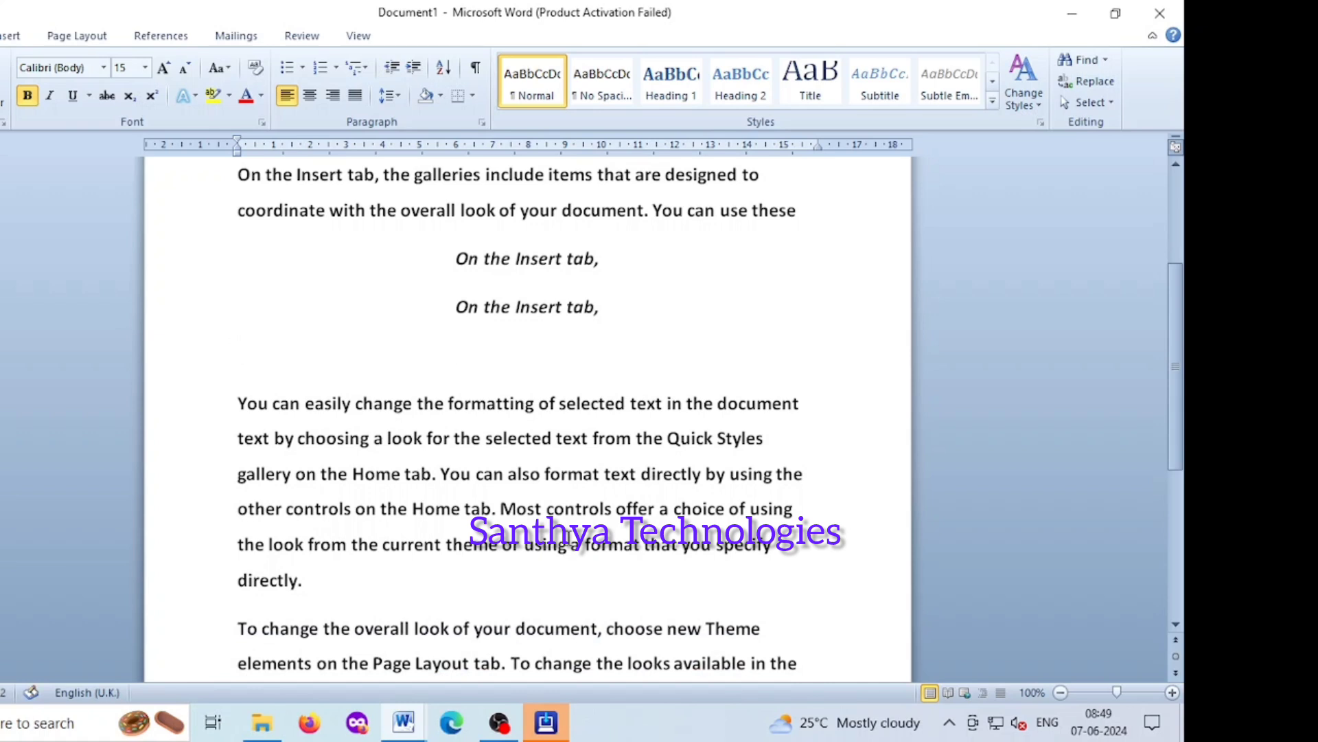
{"action": "key", "text": "BackSpace"}
{"action": "key", "text": "BackSpace"}
{"action": "key", "text": "BackSpace"}
{"action": "key", "text": "BackSpace"}
{"action": "key", "text": "BackSpace"}
{"action": "key", "text": "BackSpace"}
{"action": "key", "text": "BackSpace"}
{"action": "key", "text": "BackSpace"}
{"action": "key", "text": "BackSpace"}
{"action": "key", "text": "BackSpace"}
{"action": "key", "text": "BackSpace"}
{"action": "key", "text": "BackSpace"}
{"action": "key", "text": "BackSpace"}
{"action": "key", "text": "BackSpace"}
{"action": "key", "text": "BackSpace"}
{"action": "key", "text": "BackSpace"}
{"action": "key", "text": "BackSpace"}
{"action": "key", "text": "BackSpace"}
{"action": "key", "text": "BackSpace"}
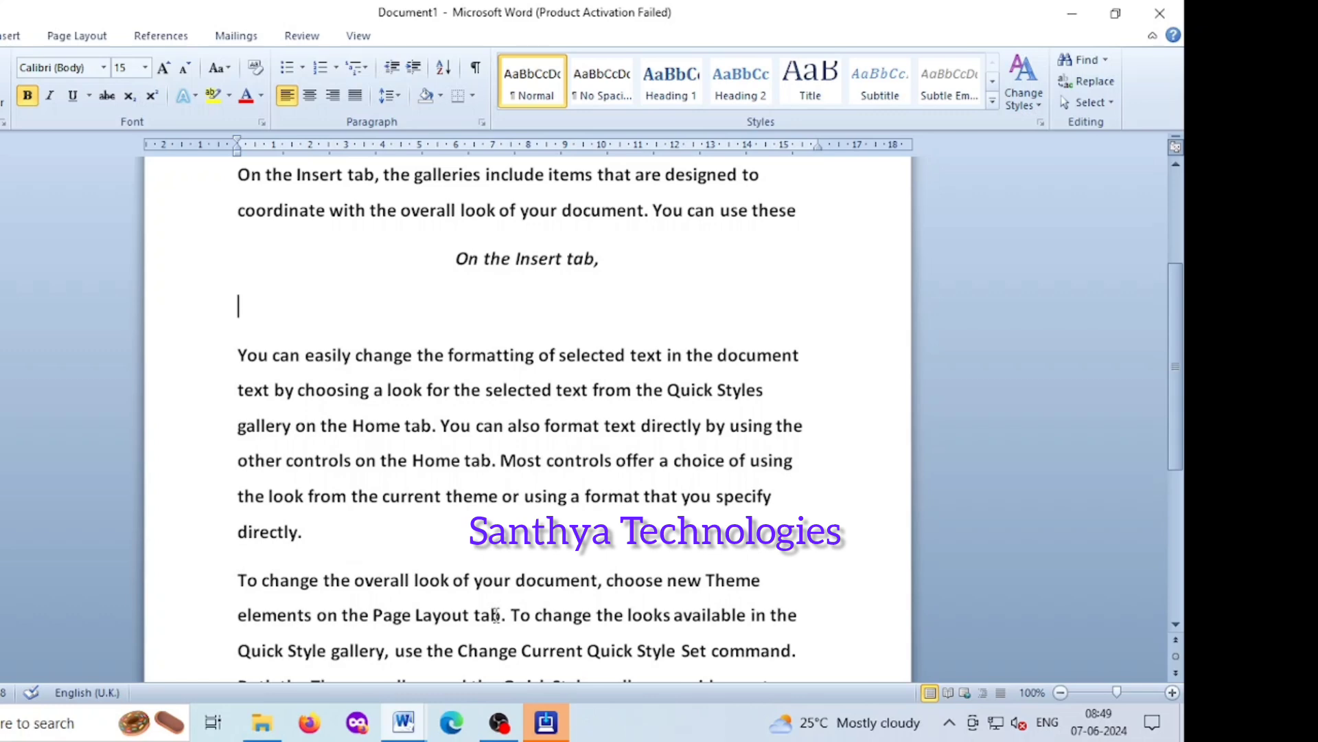
Select the whole paragraph beginning "You can easily change", remove its bold formatting and apply bold again
{"action": "scroll", "coordinate": [540, 552], "scroll_direction": "down", "scroll_amount": 2}
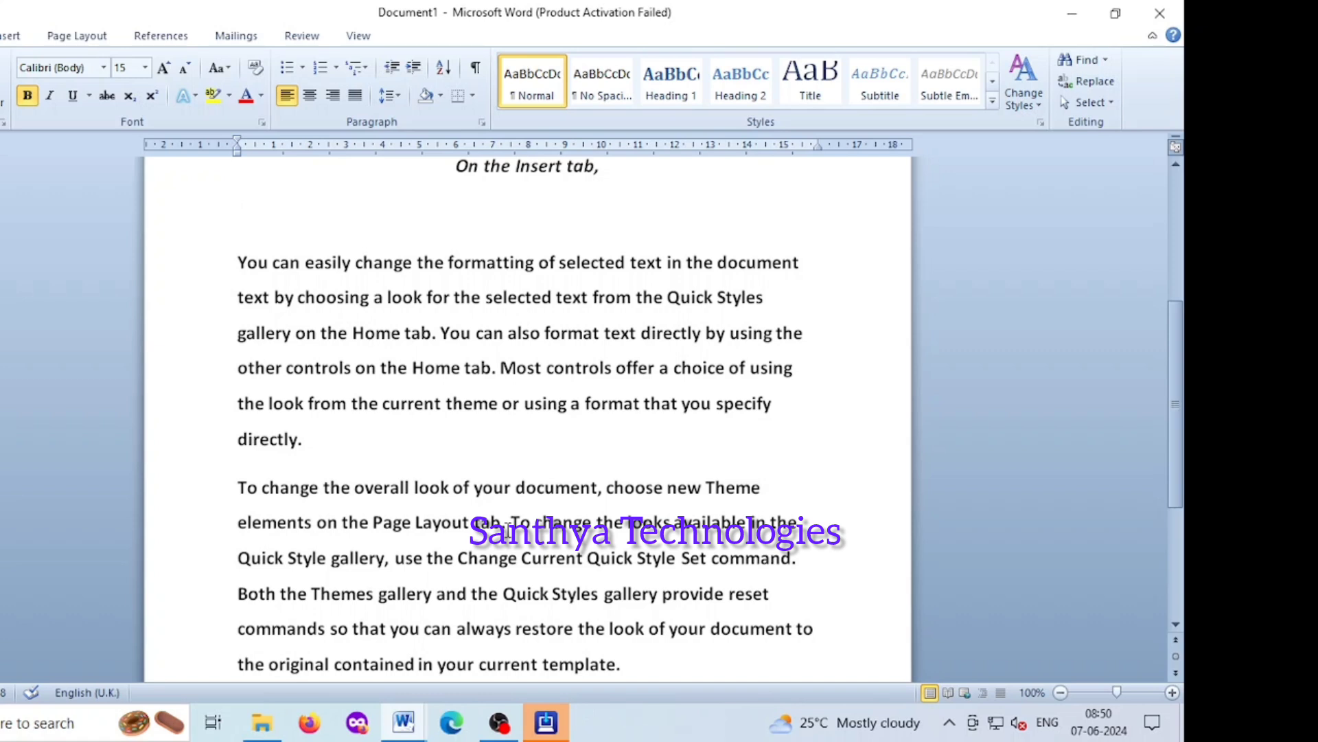
{"action": "key", "text": "Down"}
{"action": "key", "text": "shift+Right"}
{"action": "key", "text": "shift+Right"}
{"action": "key", "text": "shift+Right"}
{"action": "key", "text": "shift+Right"}
{"action": "key", "text": "shift+Right"}
{"action": "key", "text": "shift+Right"}
{"action": "key", "text": "shift+Right"}
{"action": "key", "text": "shift+Right"}
{"action": "key", "text": "shift+Right"}
{"action": "key", "text": "shift+Right"}
{"action": "key", "text": "shift+Right"}
{"action": "key", "text": "shift+Right"}
{"action": "key", "text": "shift+Right"}
{"action": "key", "text": "shift+Right"}
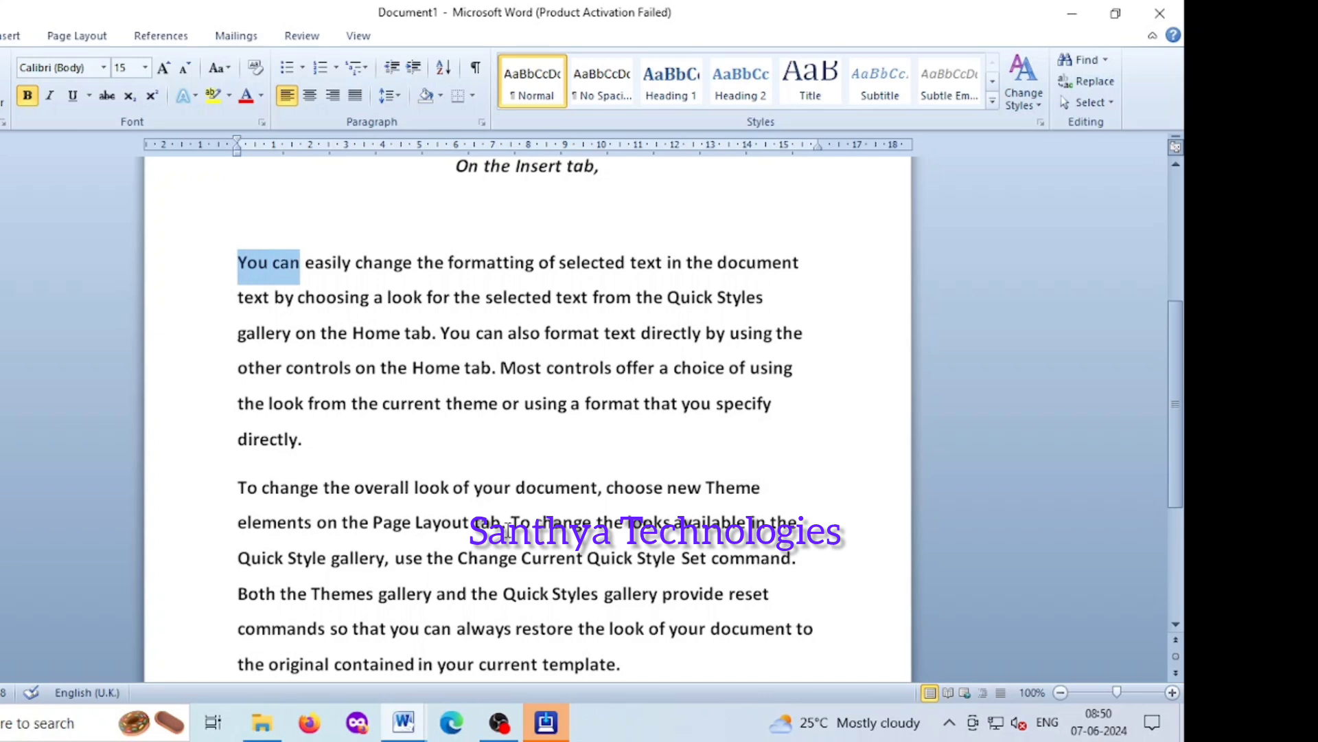
{"action": "key", "text": "ctrl+shift+Down"}
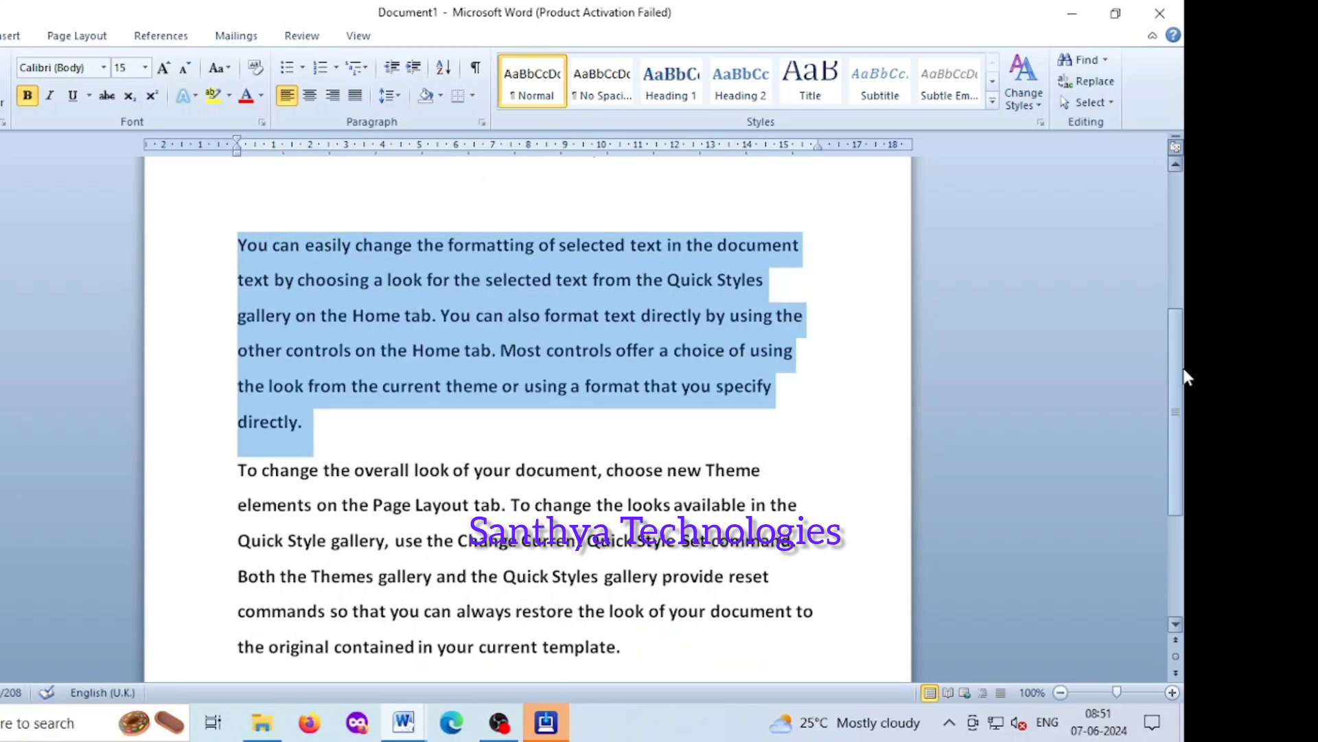
{"action": "key", "text": "ctrl+b"}
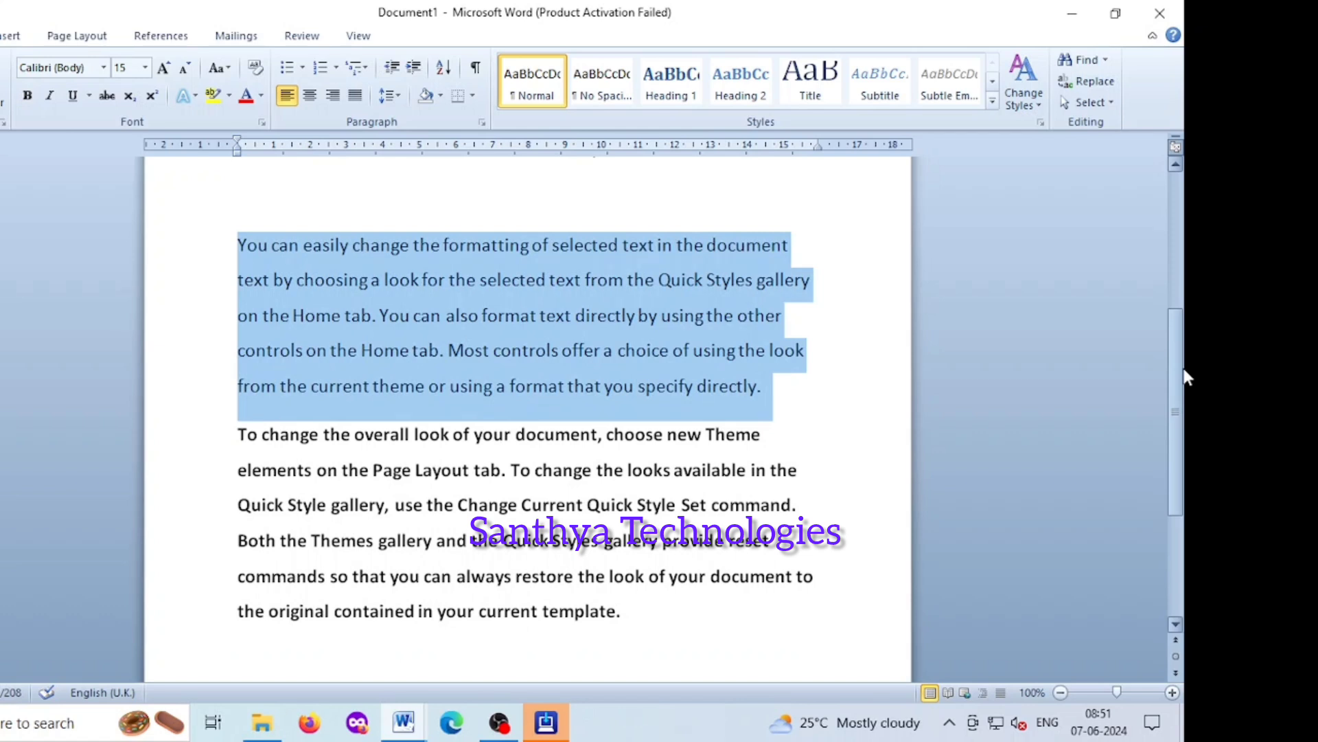
{"action": "key", "text": "ctrl+b"}
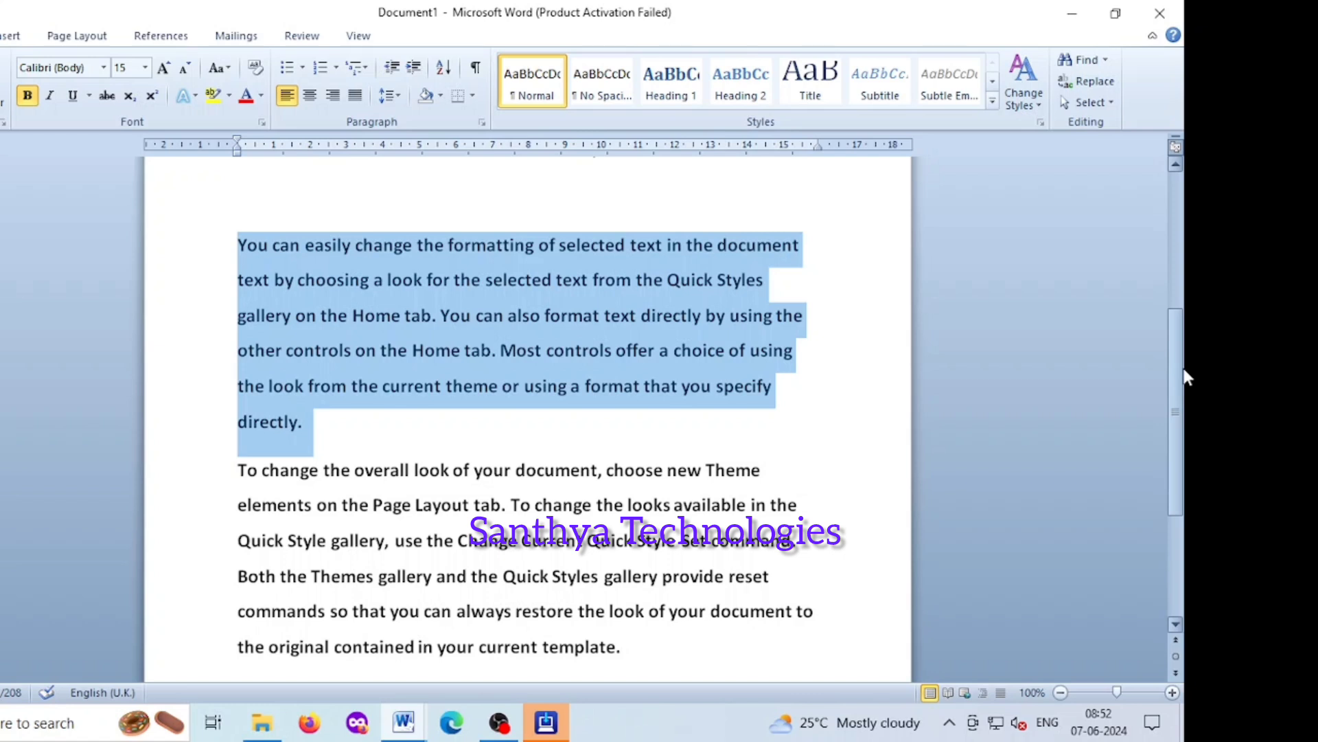
Set the selected paragraph to double line spacing and justify it
{"action": "key", "text": "ctrl+2"}
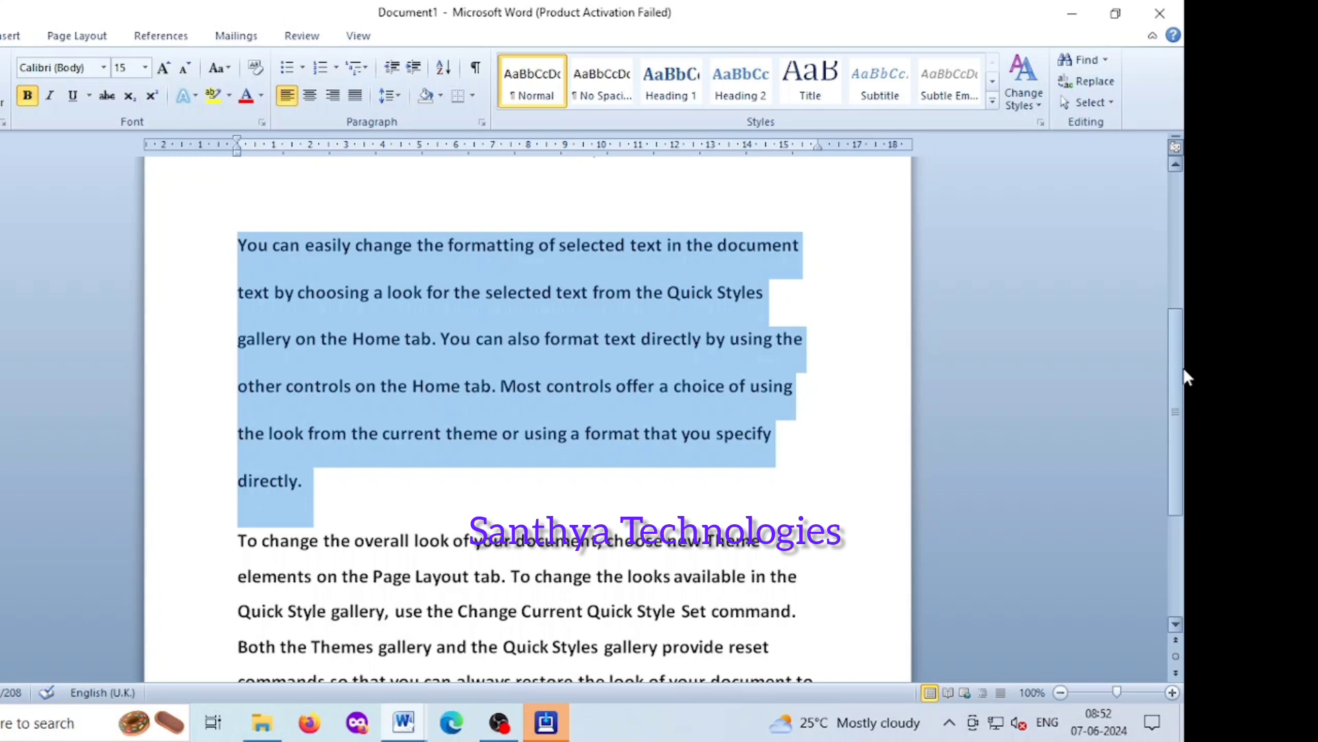
{"action": "key", "text": "ctrl+j"}
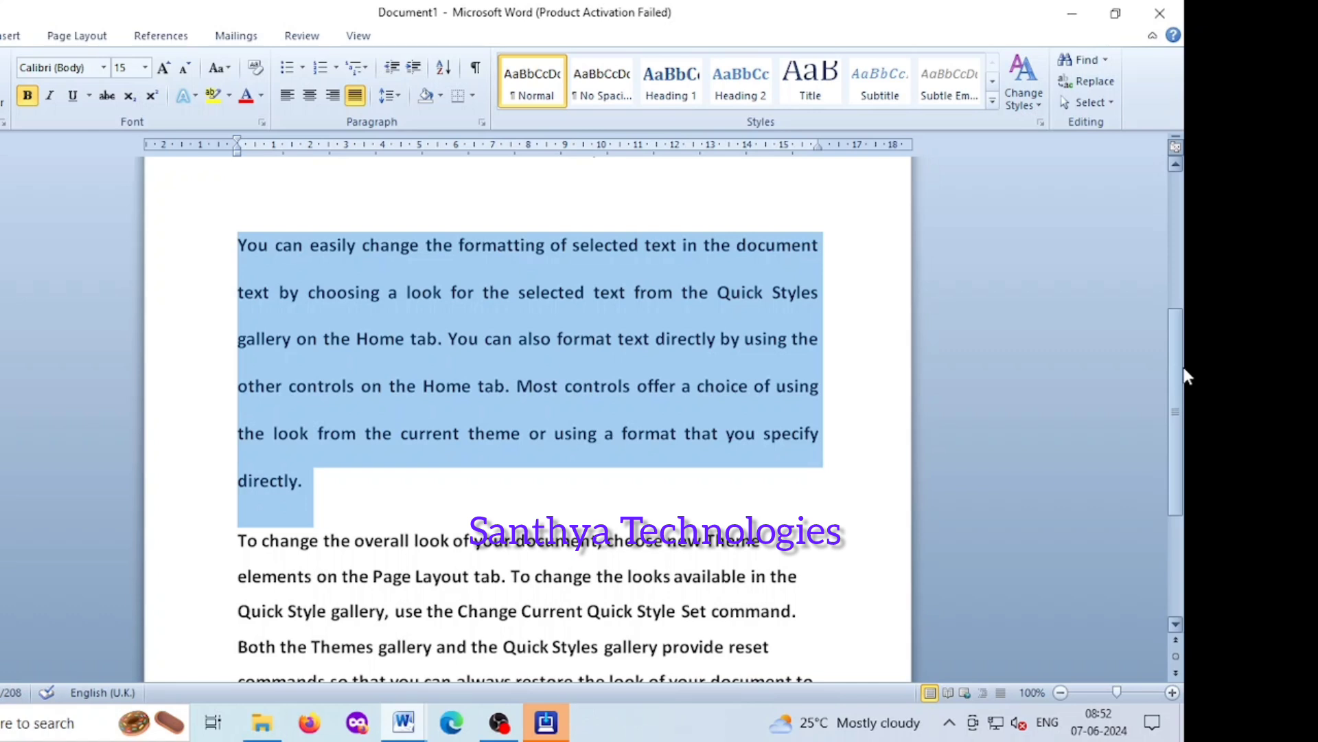
Indent the selected paragraph by one level from the left margin and remove the indent again
{"action": "key", "text": "ctrl+m"}
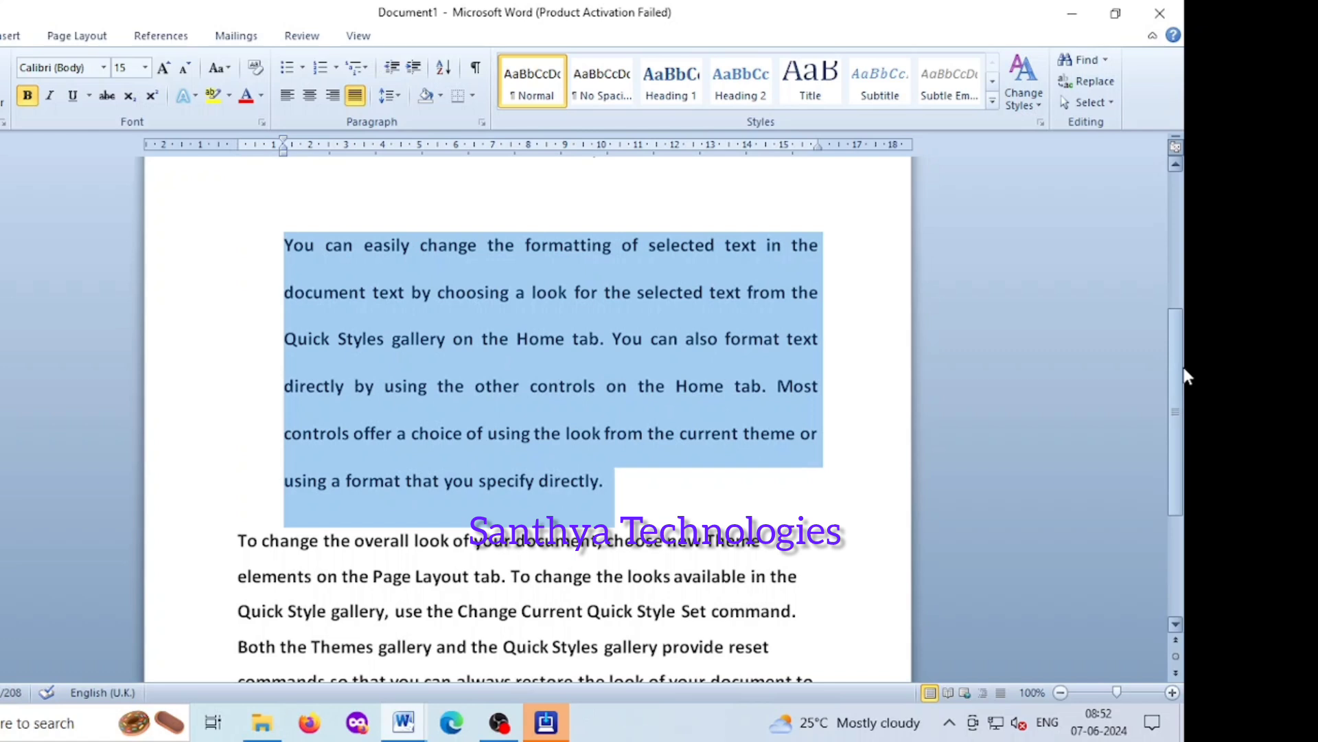
{"action": "key", "text": "ctrl+shift+m"}
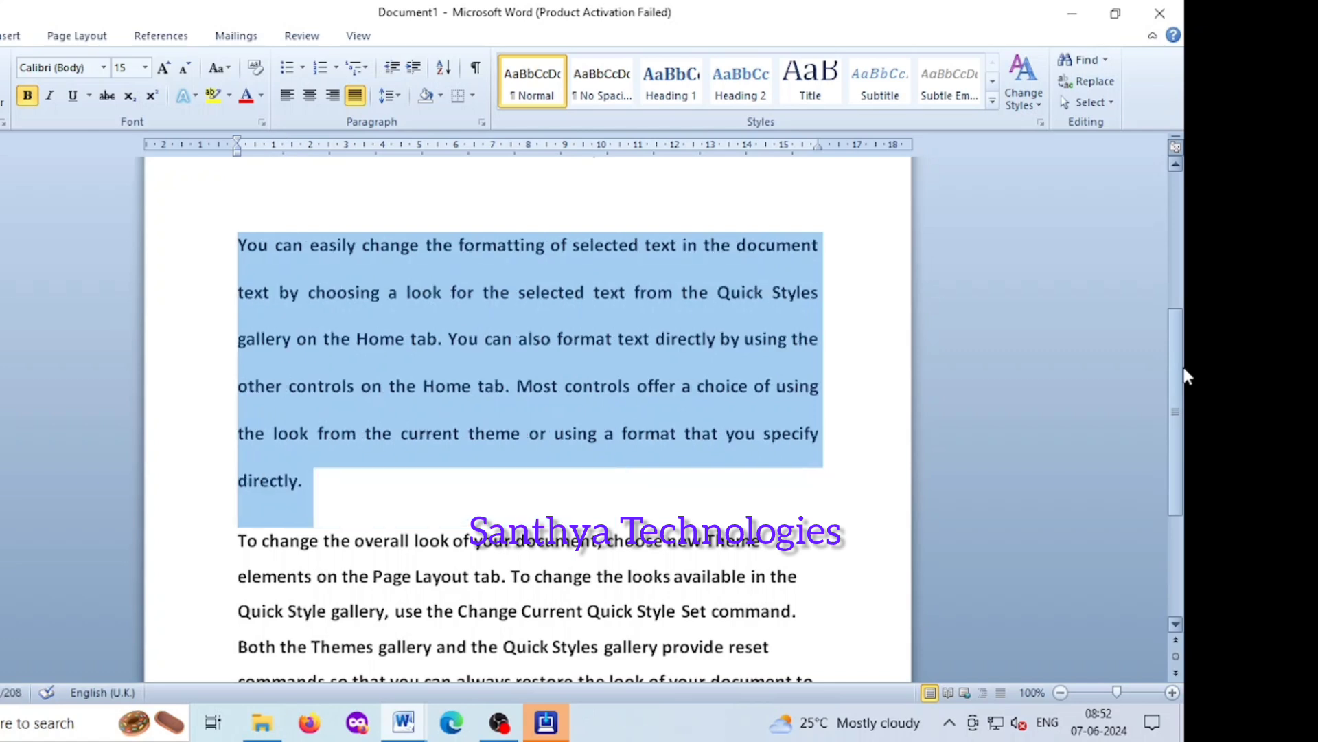